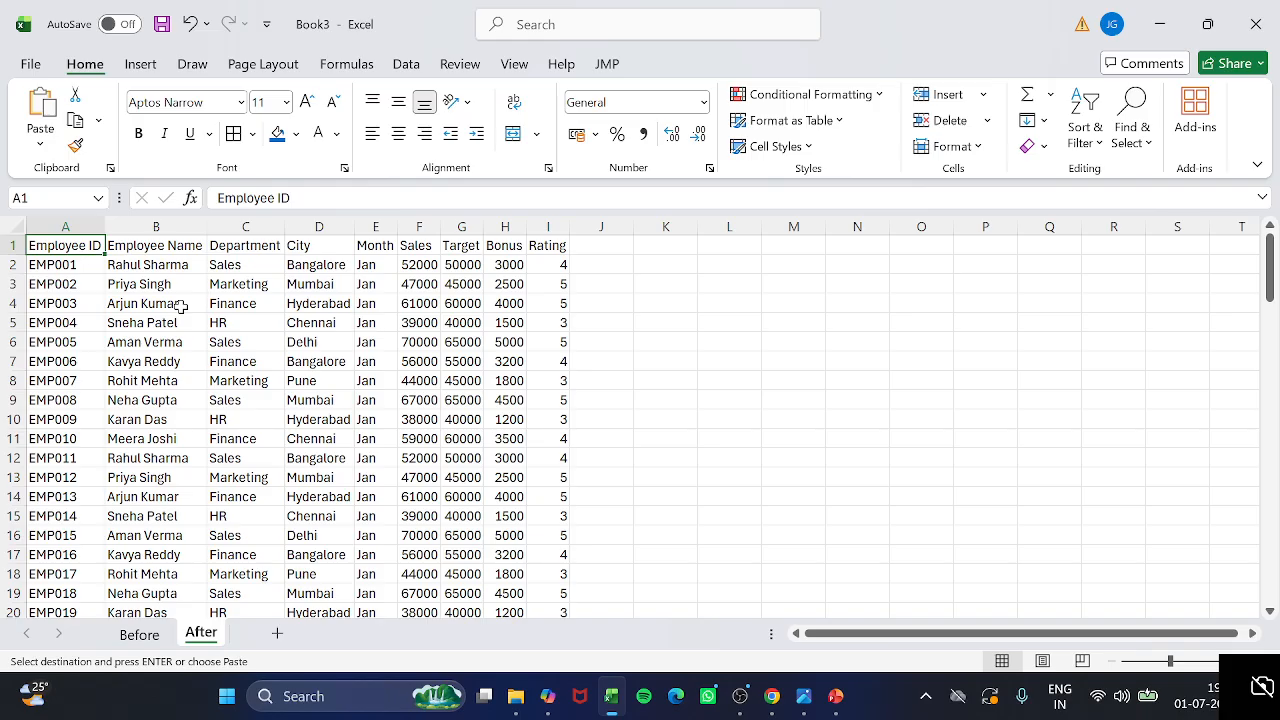
Make the header cells A1:I1 on the After sheet bold and set their font size to 12
{"action": "key", "text": "ctrl+v"}
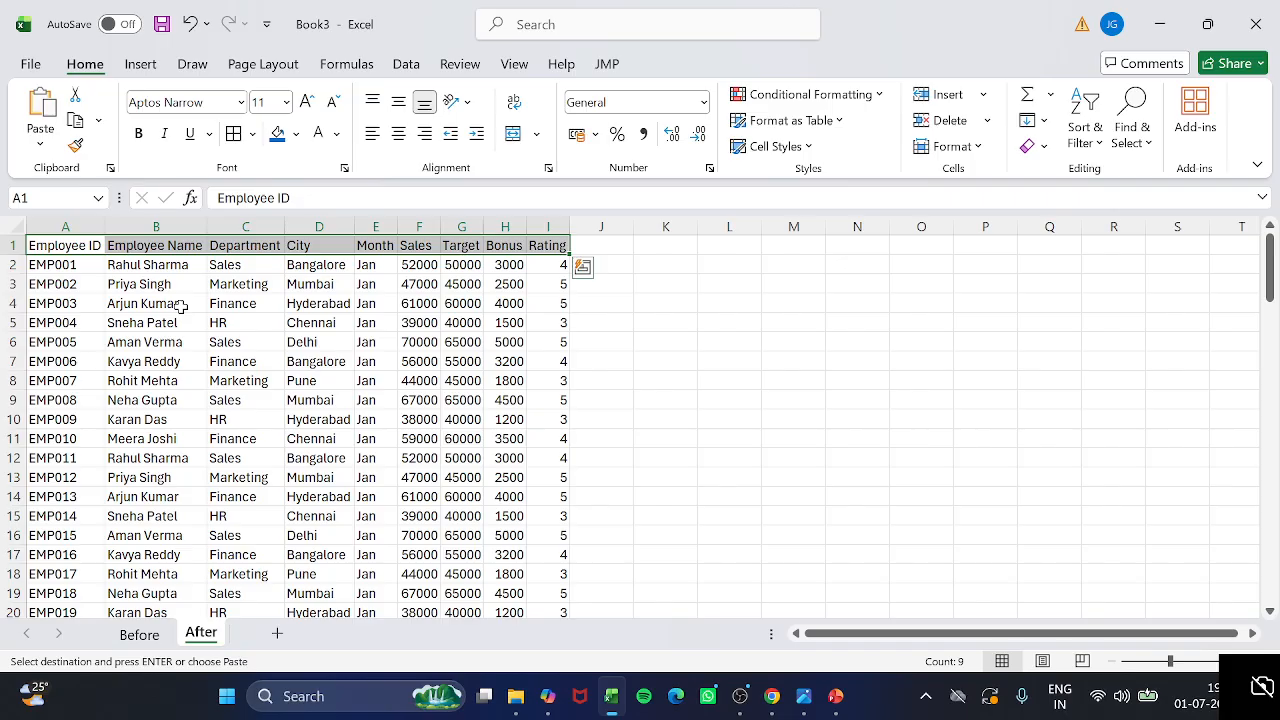
{"action": "key", "text": "shift+space"}
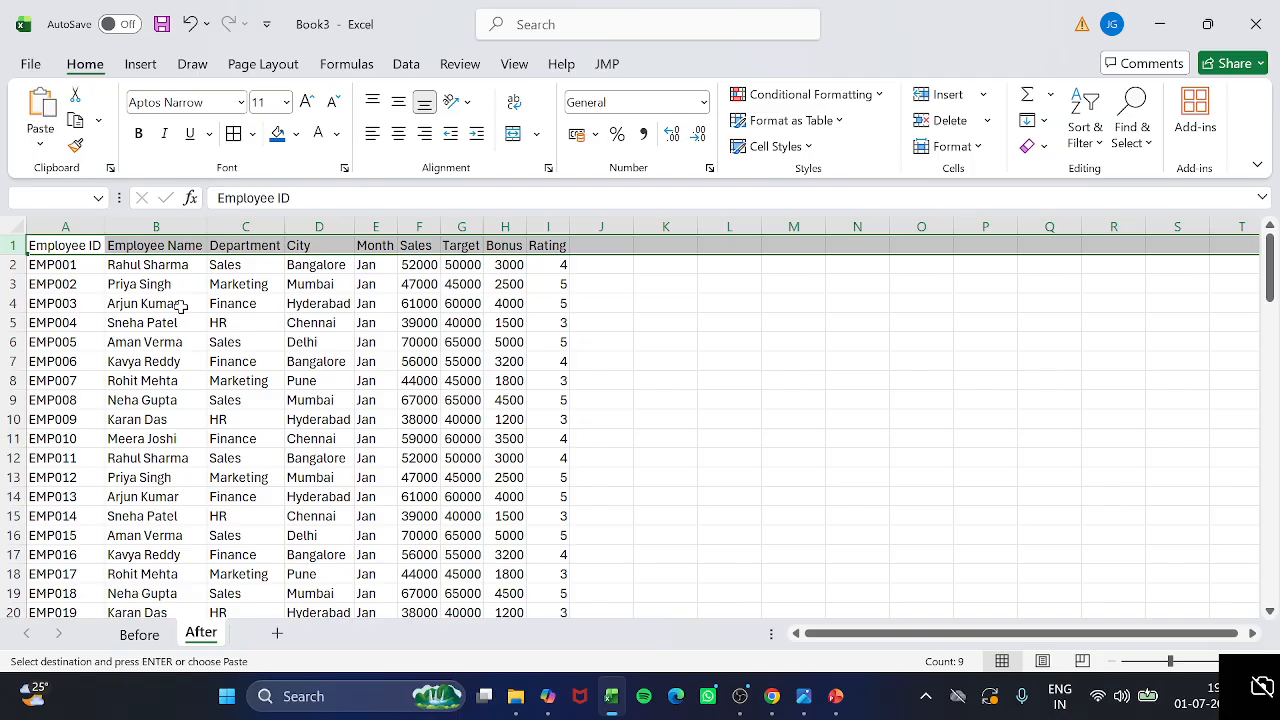
{"action": "key", "text": "ctrl+v"}
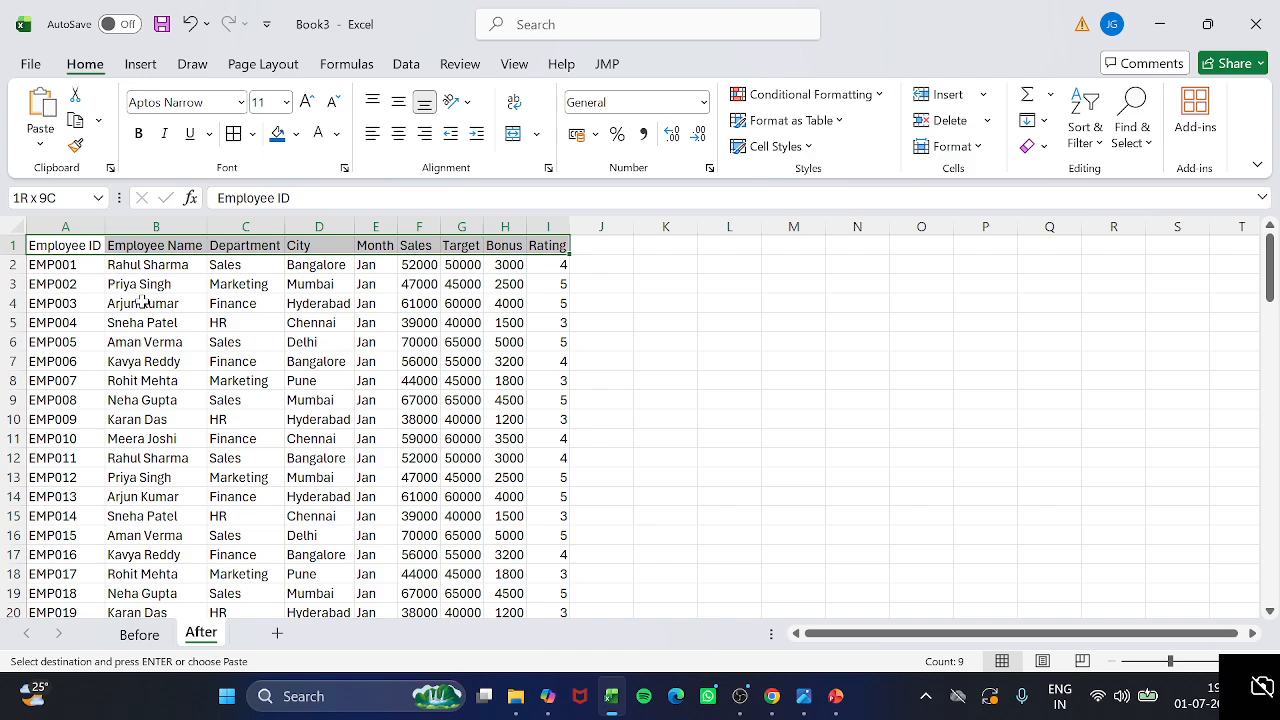
{"action": "key", "text": "ctrl+b"}
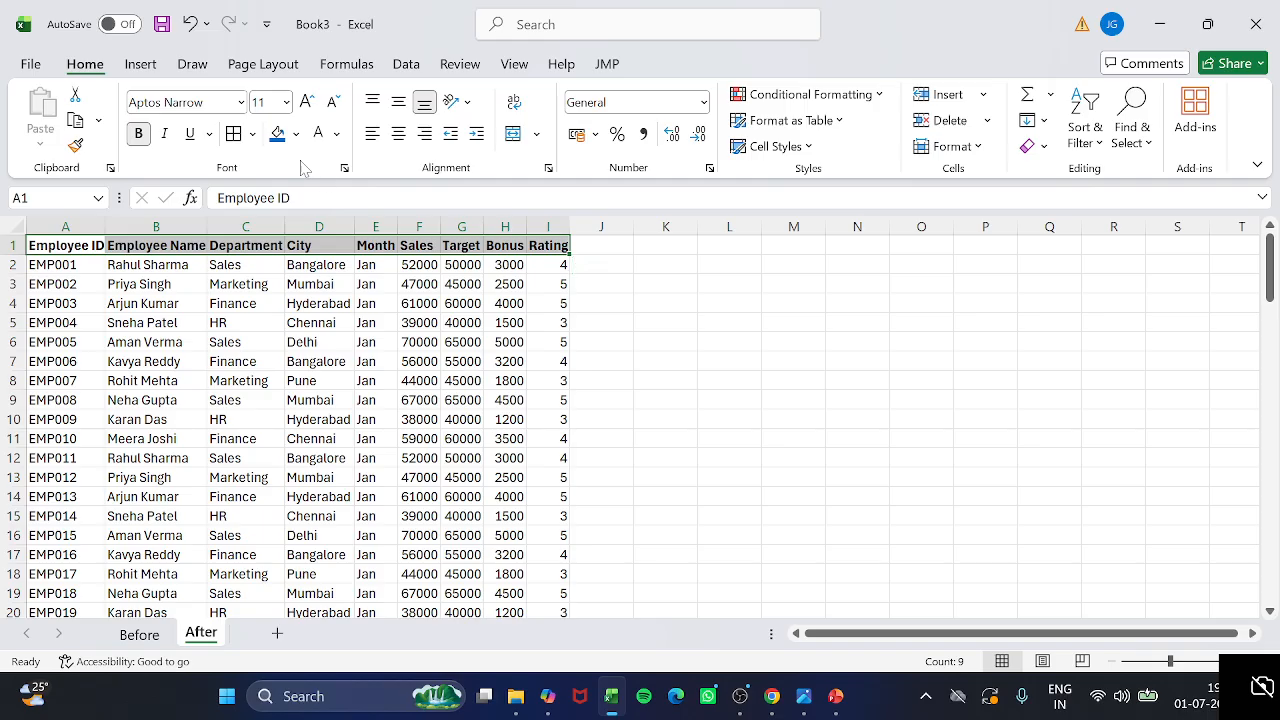
{"action": "left_click", "coordinate": [286, 102]}
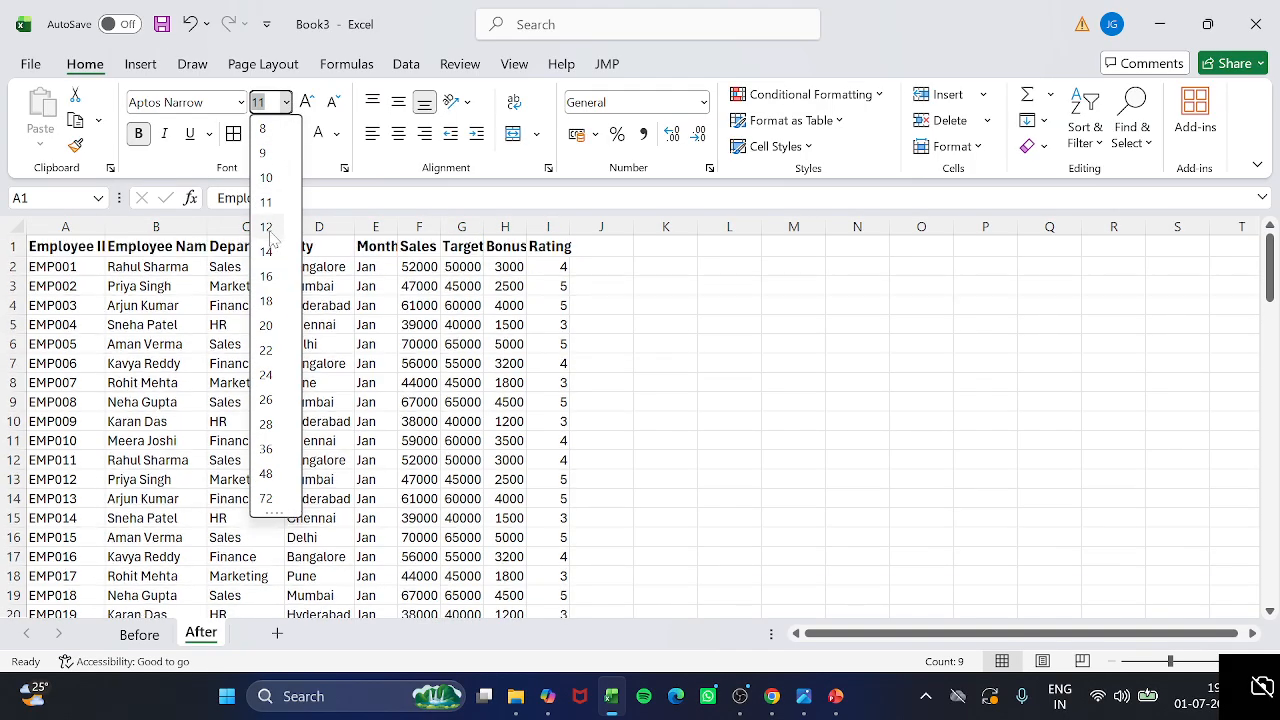
{"action": "left_click", "coordinate": [268, 225]}
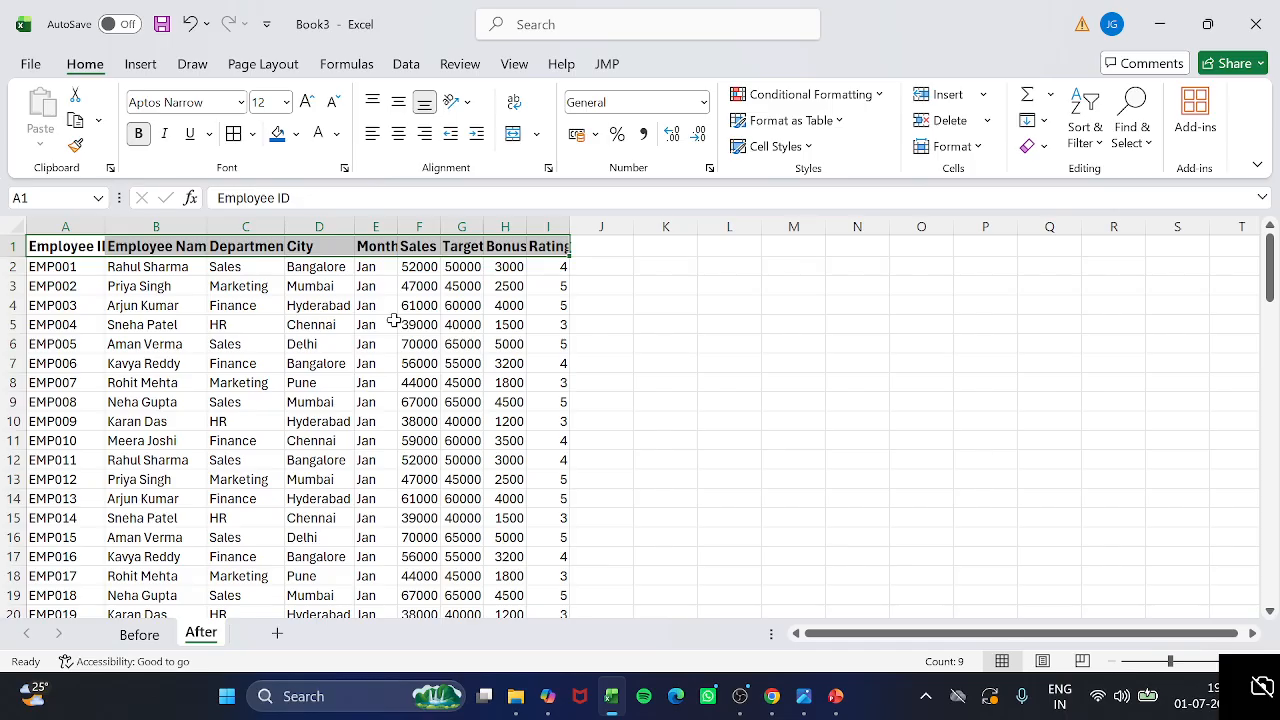
Fill the Employee ID heading from A1 to the right across the header cells through I1
{"action": "key", "text": "ctrl+r"}
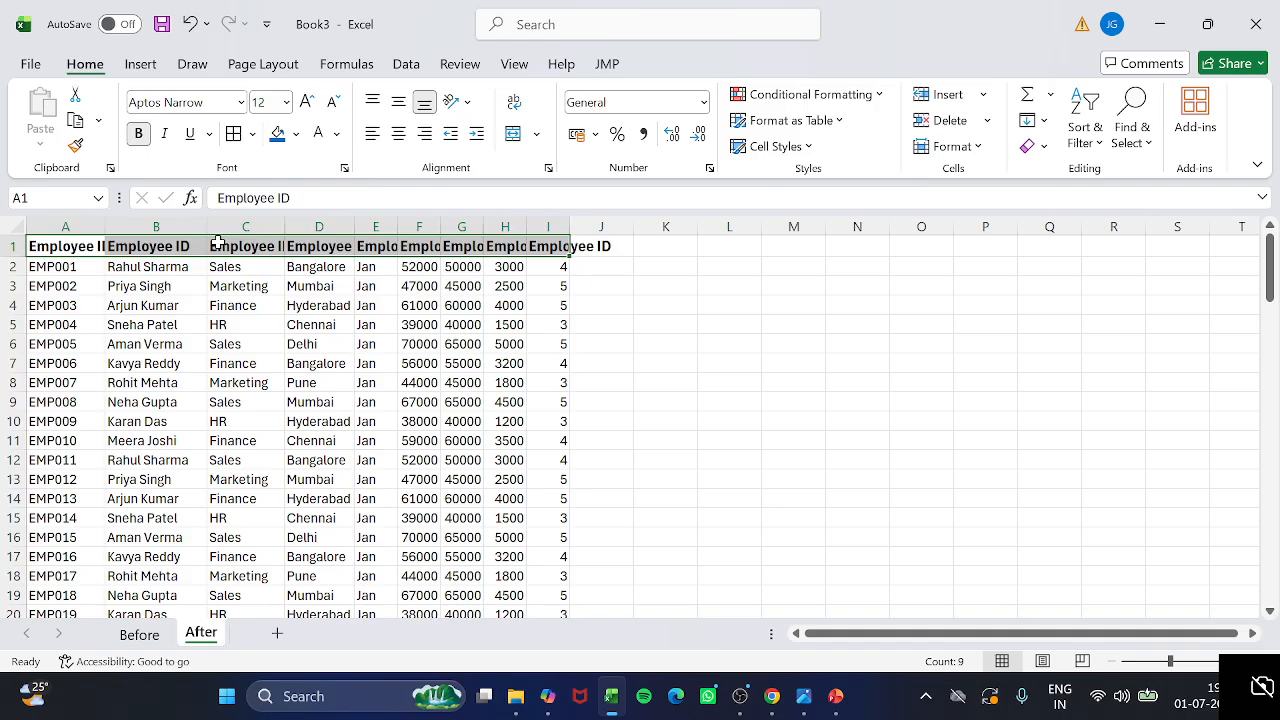
{"action": "key", "text": "ctrl+q"}
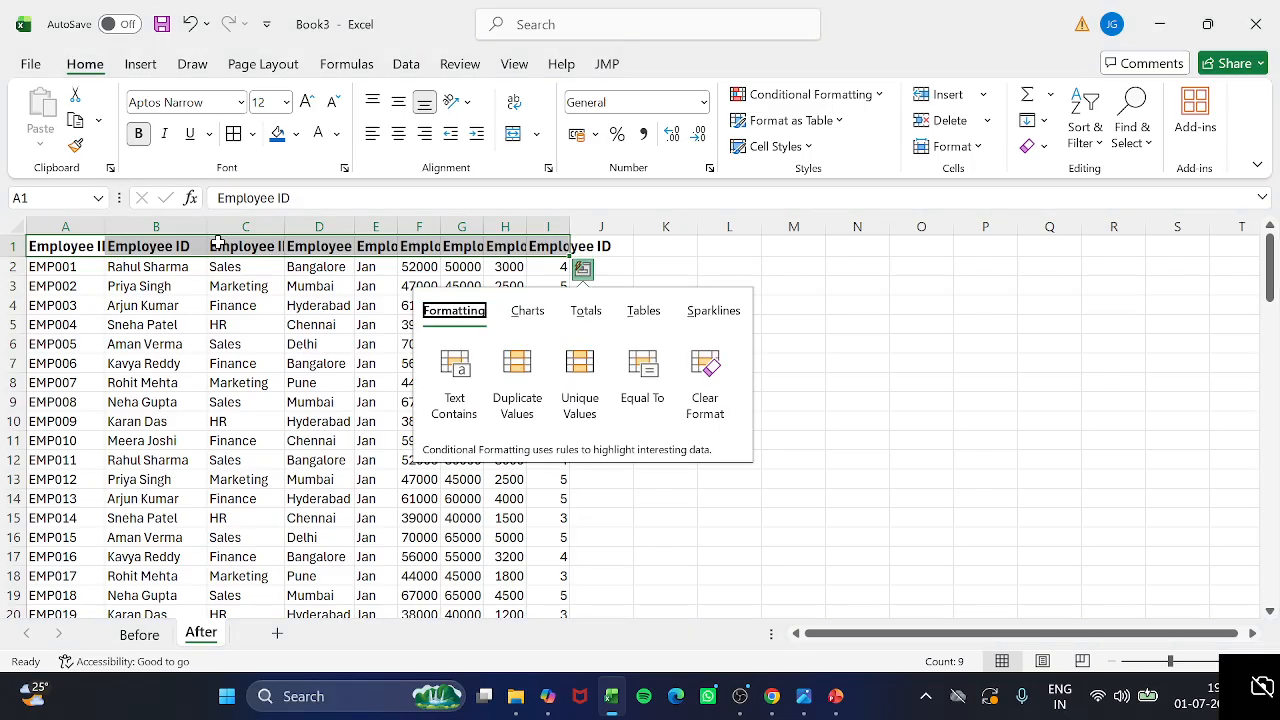
{"action": "key", "text": "Escape"}
Give the header cells A1:I1 a medium blue theme fill and a white font colour
{"action": "key", "text": "alt"}
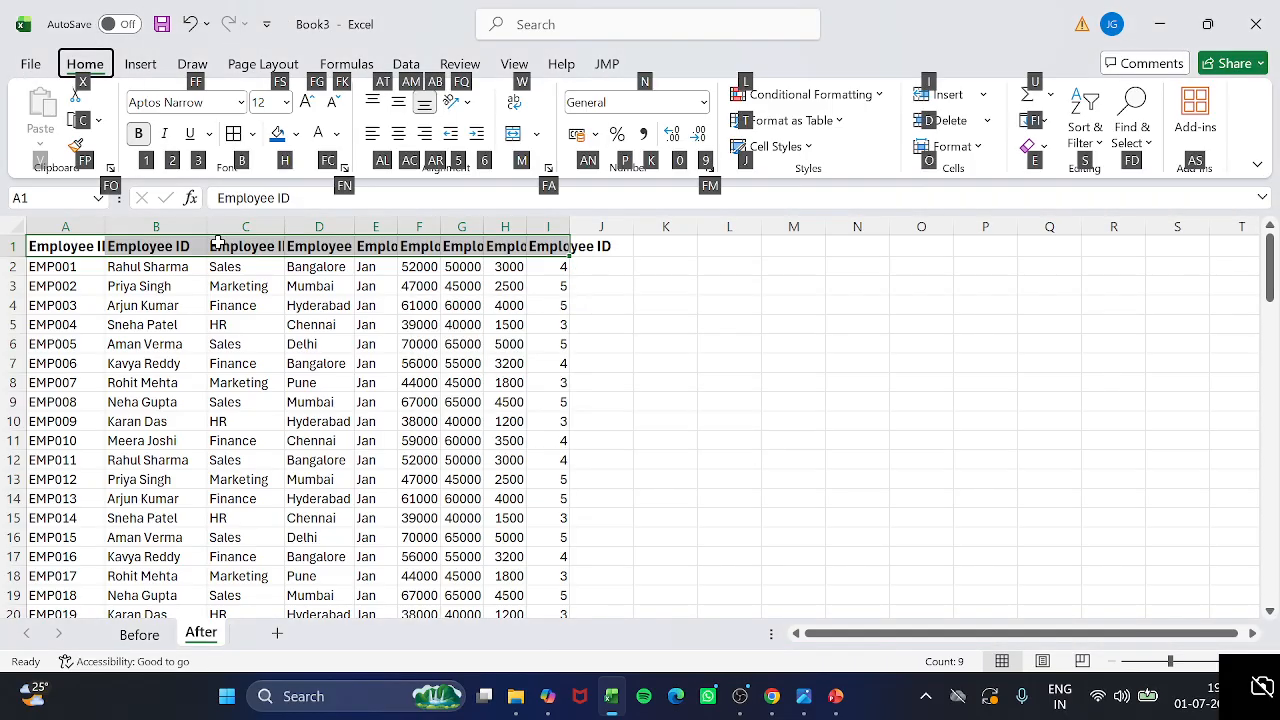
{"action": "key", "text": "h"}
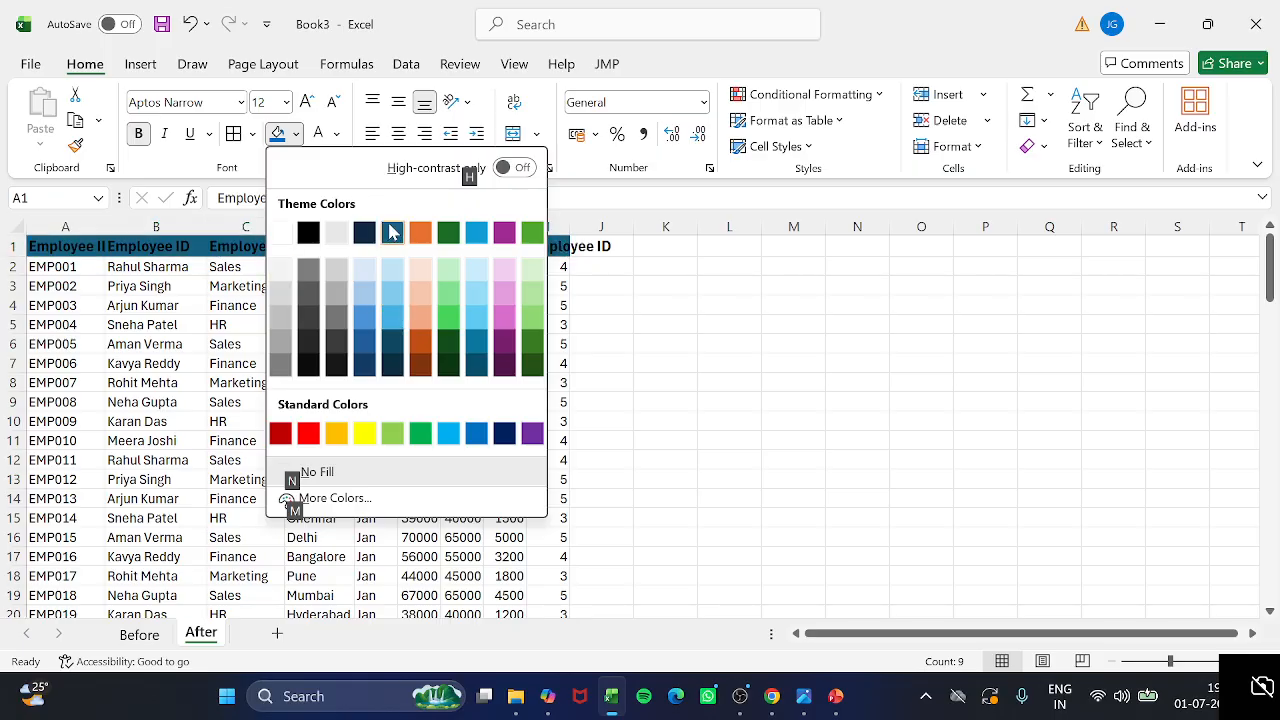
{"action": "left_click", "coordinate": [366, 326]}
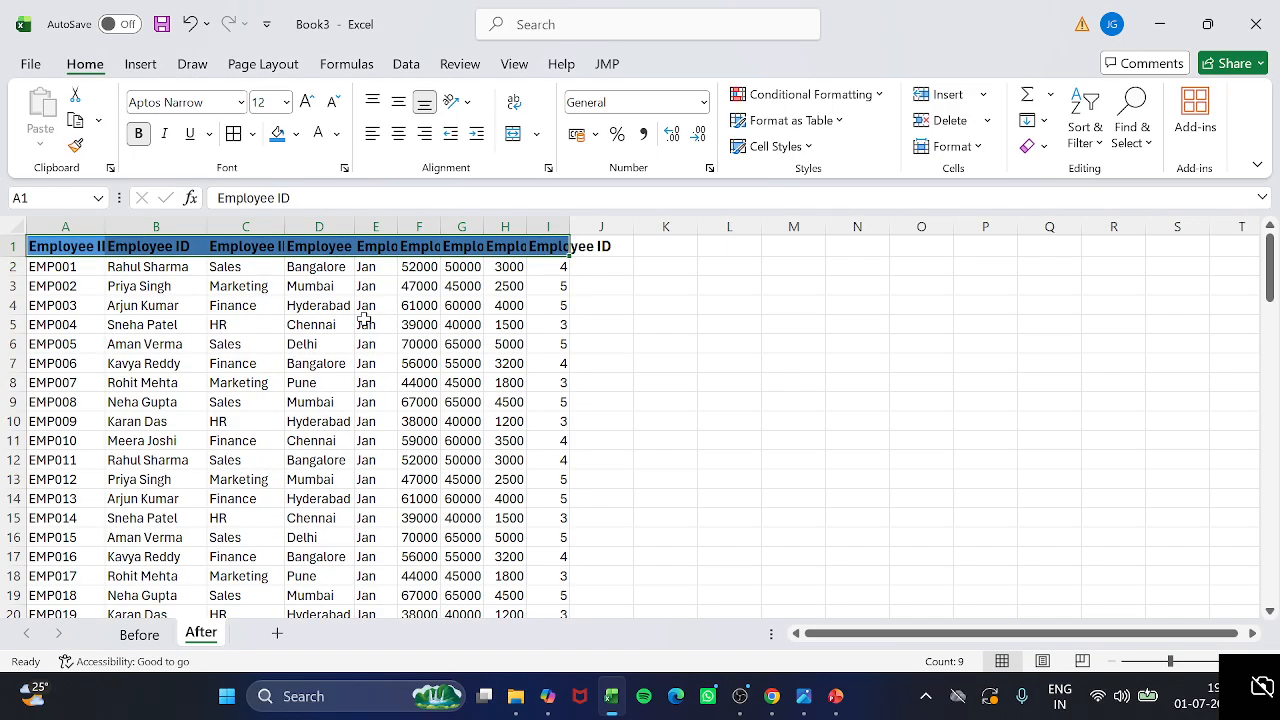
{"action": "key", "text": "alt"}
{"action": "key", "text": "f"}
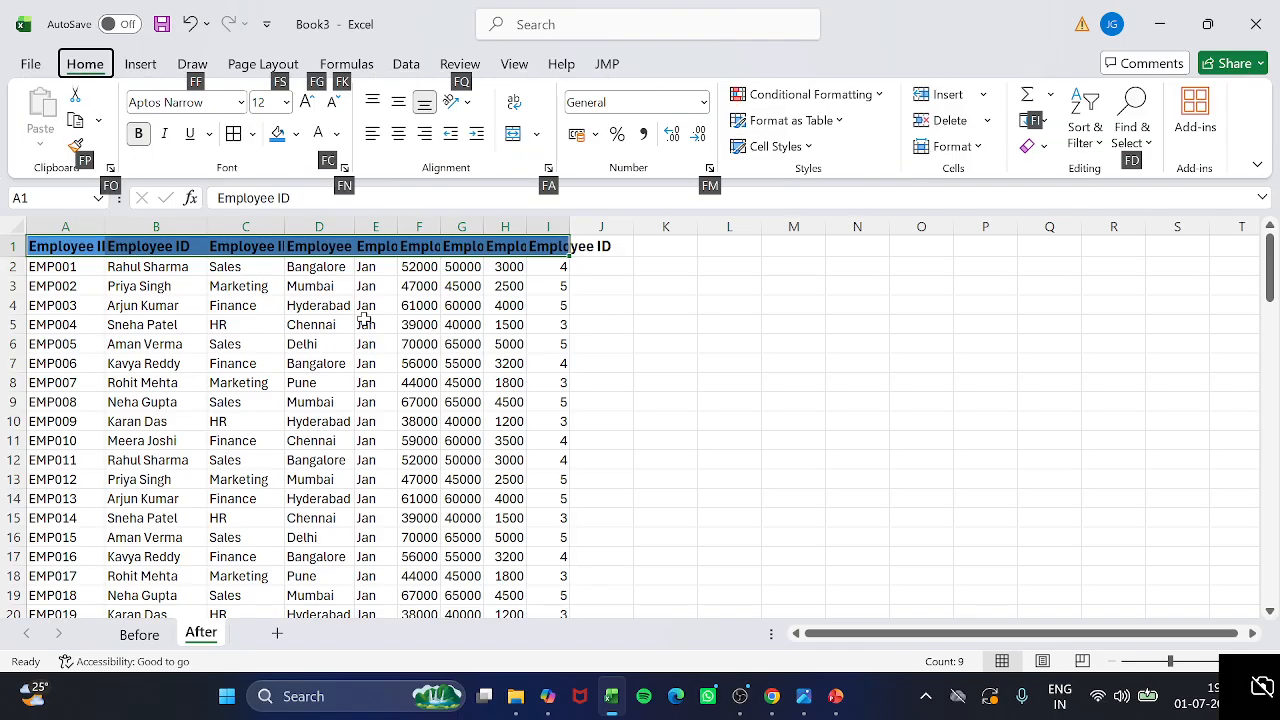
{"action": "key", "text": "c"}
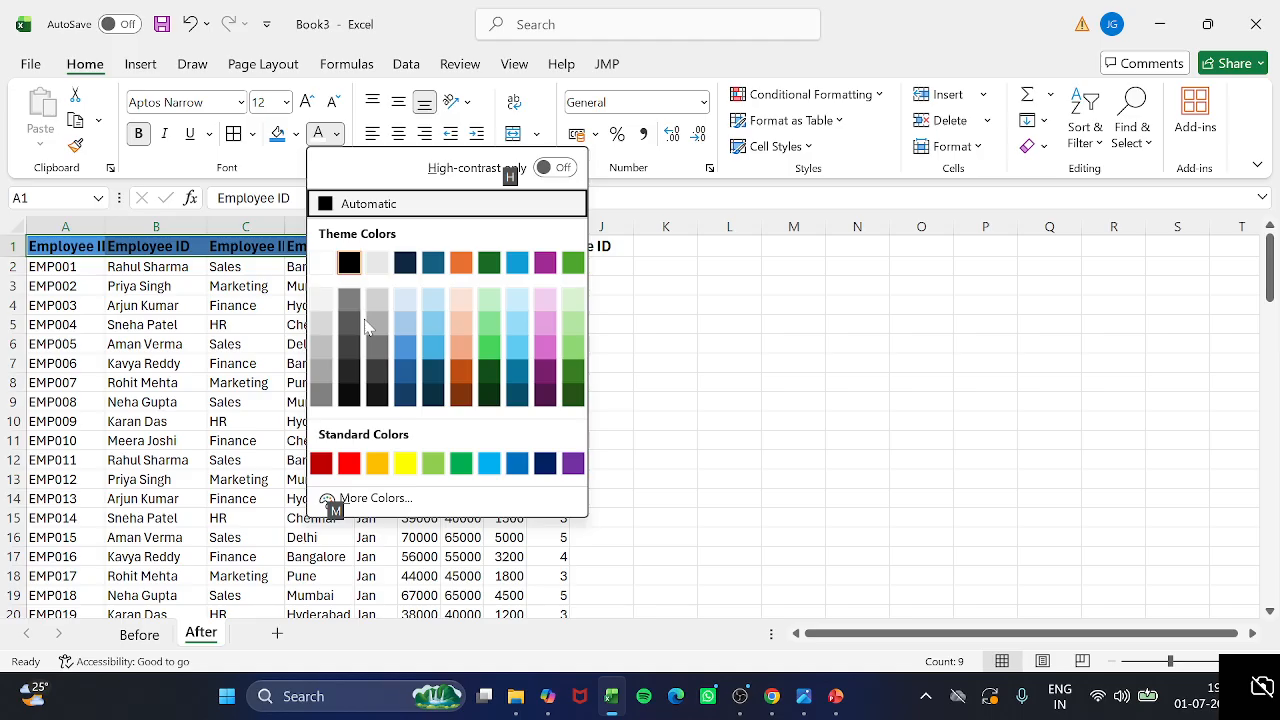
{"action": "left_click", "coordinate": [323, 262]}
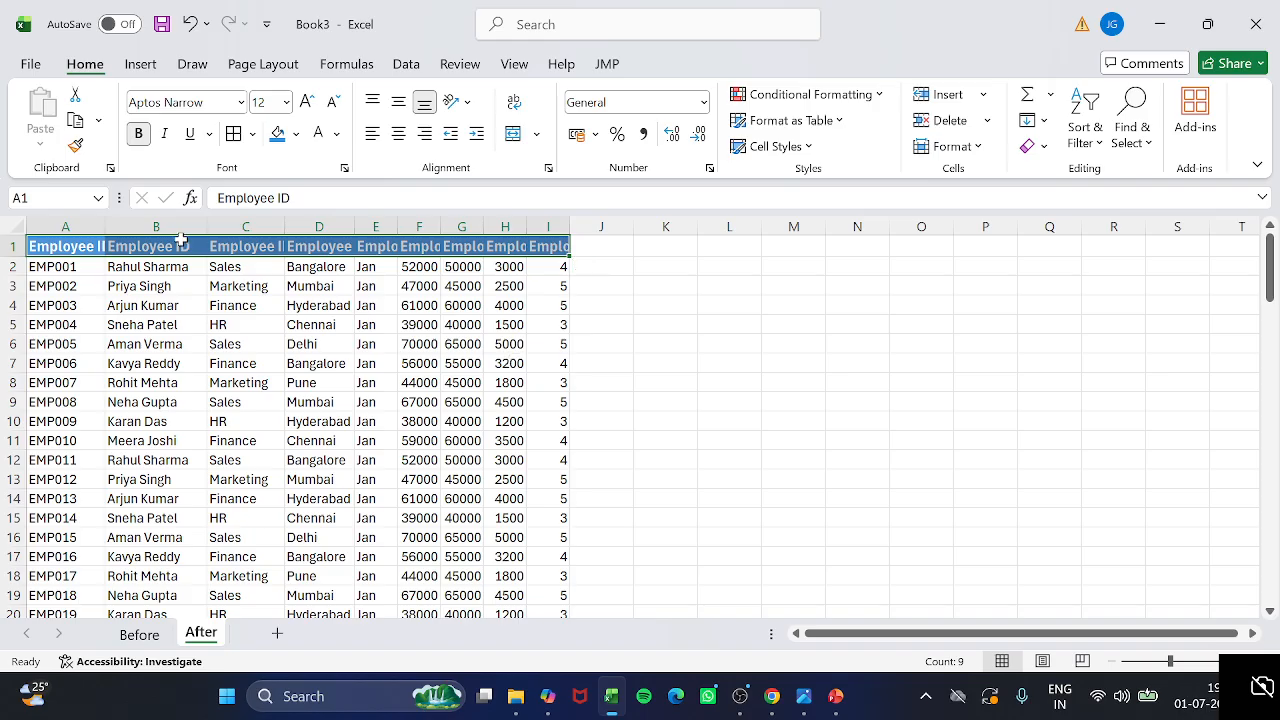
{"action": "key", "text": "alt"}
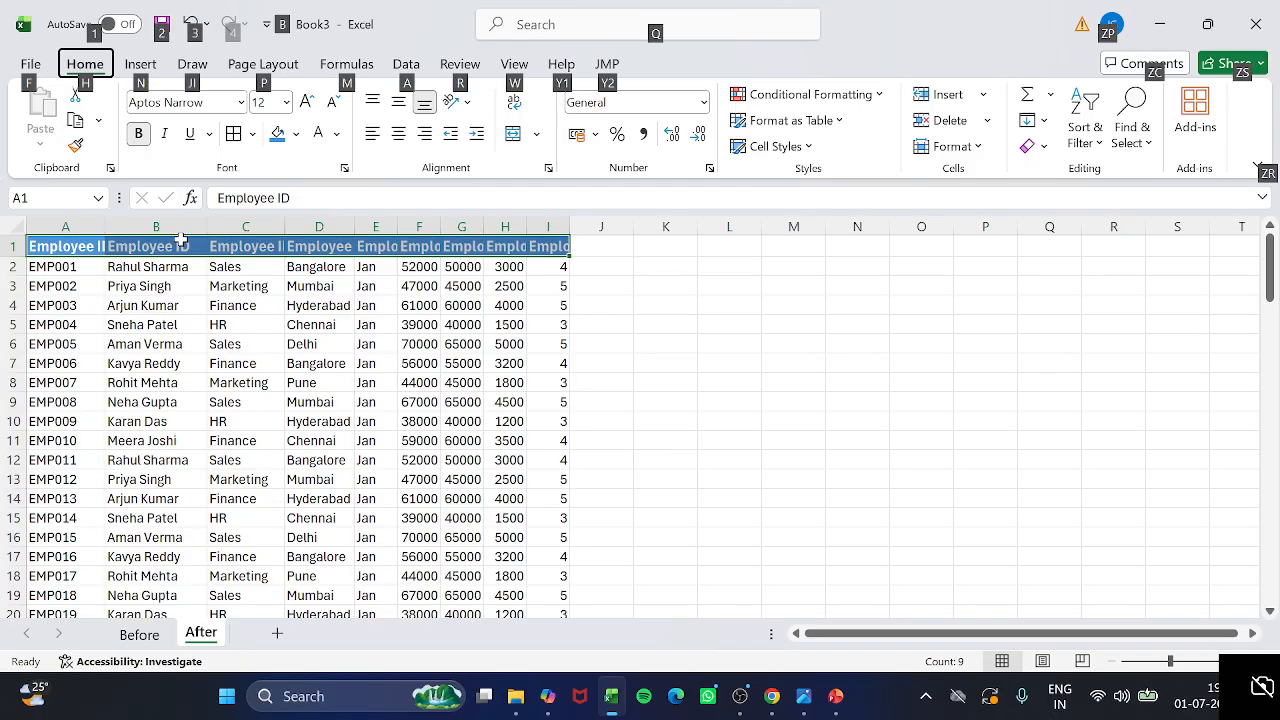
{"action": "key", "text": "h"}
{"action": "key", "text": "h"}
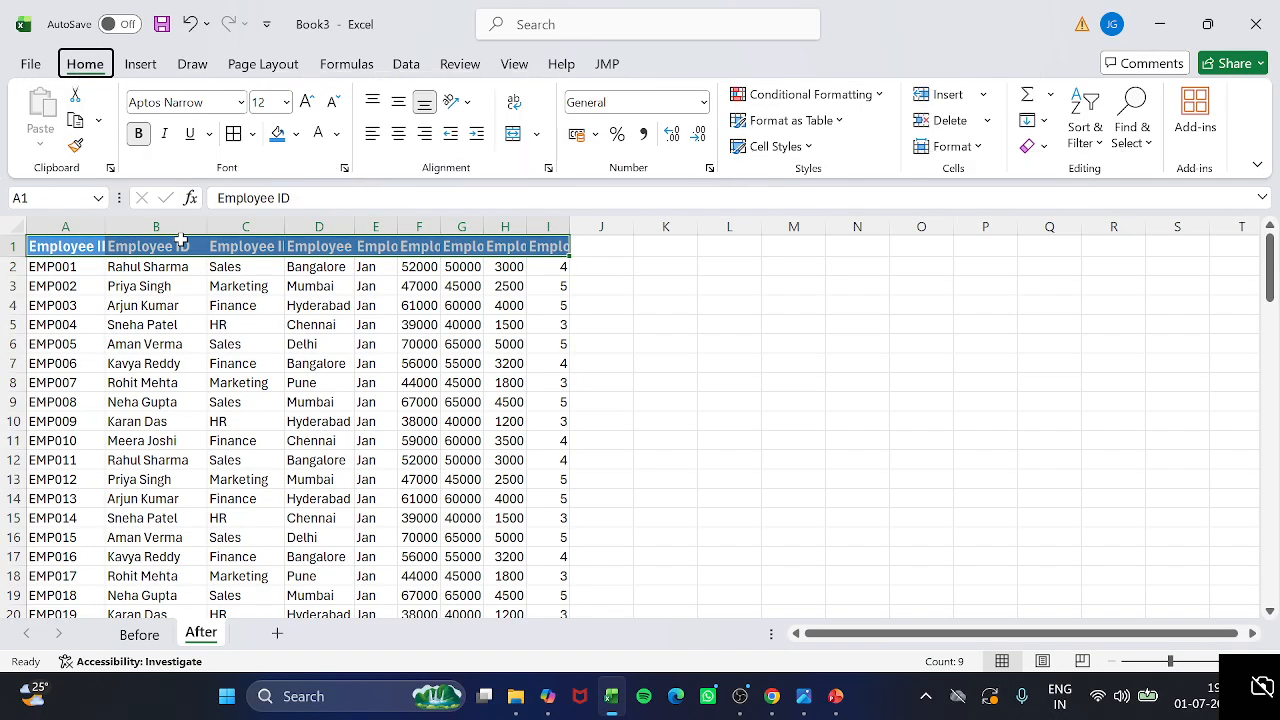
{"action": "key", "text": "Escape"}
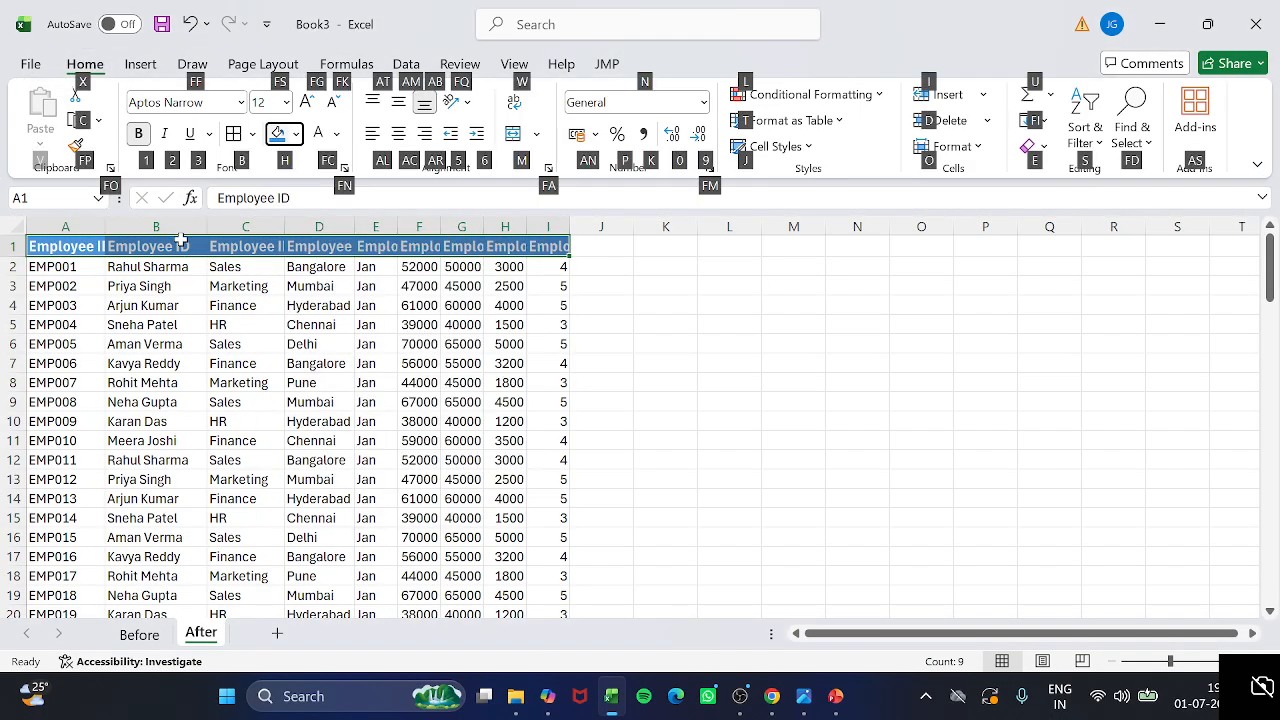
{"action": "key", "text": "Escape"}
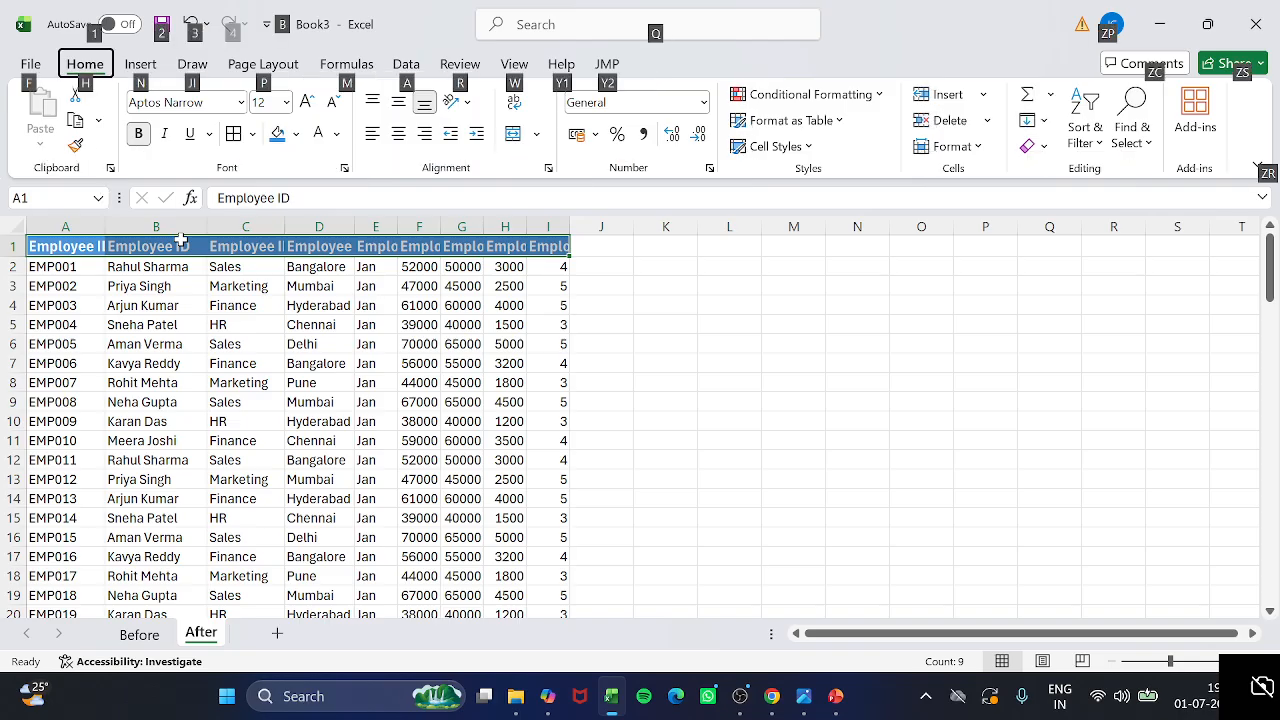
{"action": "key", "text": "Escape"}
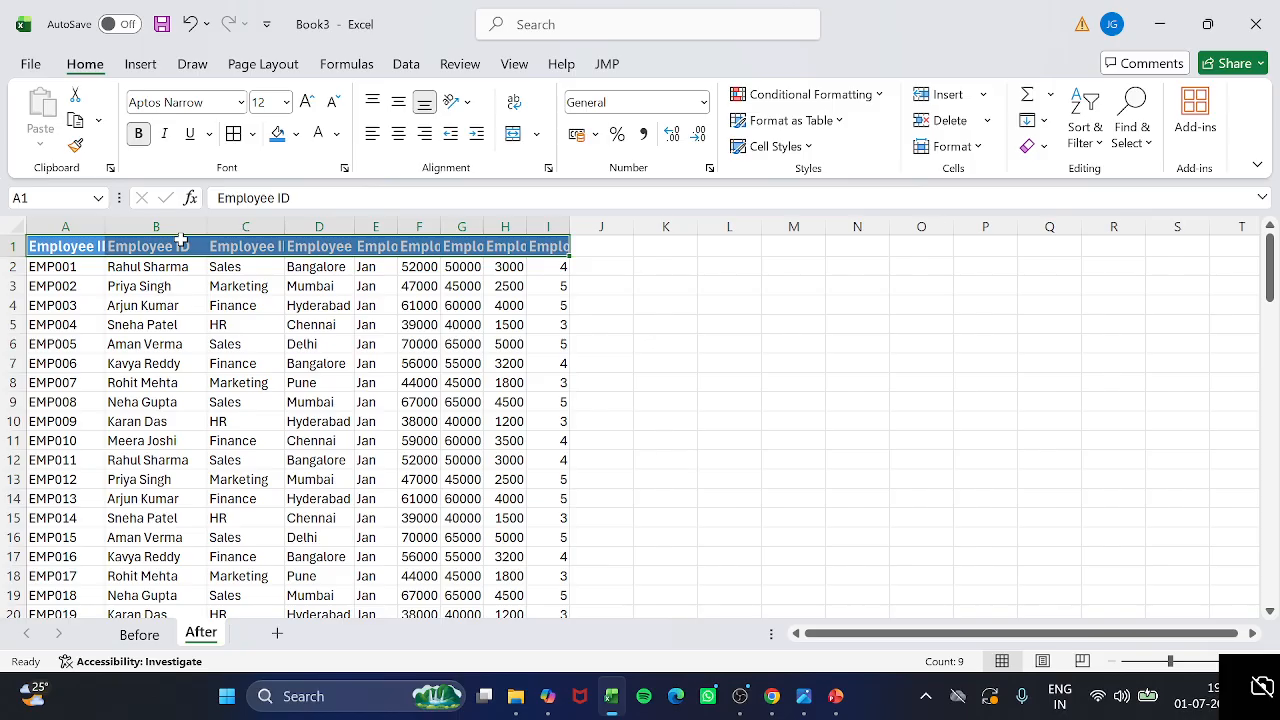
{"action": "key", "text": "alt"}
{"action": "key", "text": "h"}
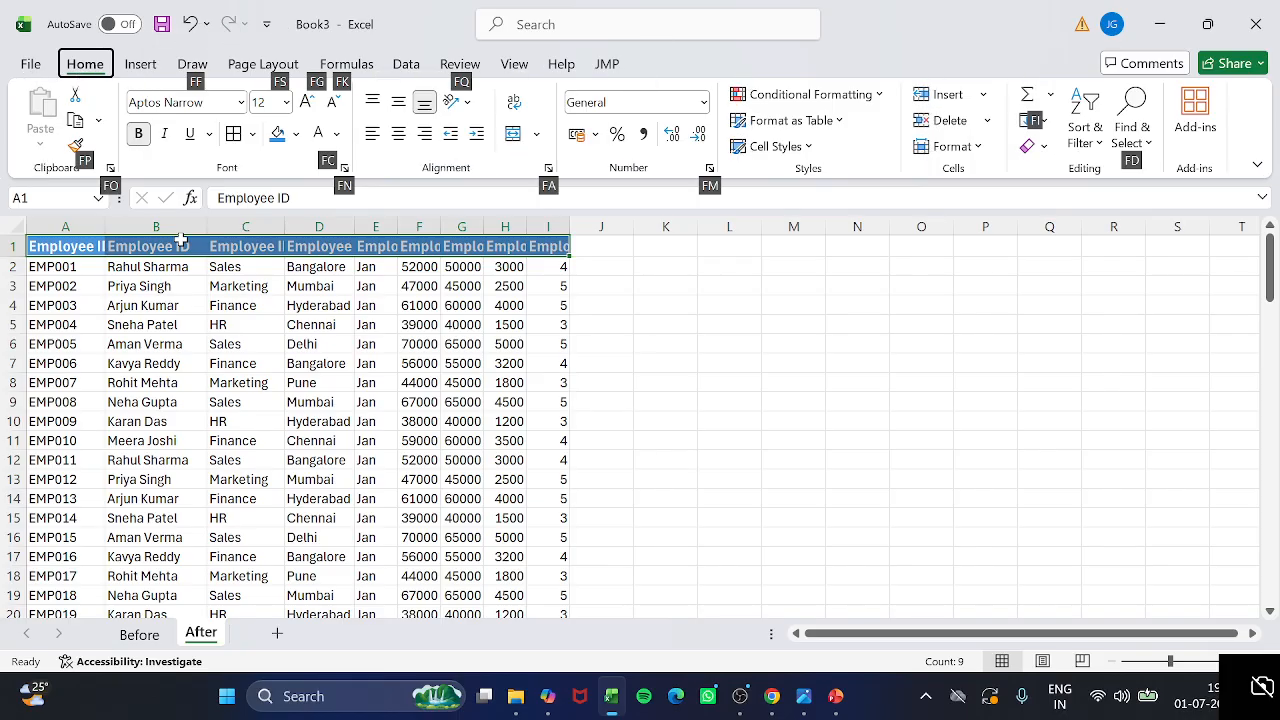
{"action": "key", "text": "f"}
{"action": "key", "text": "c"}
{"action": "key", "text": "Escape"}
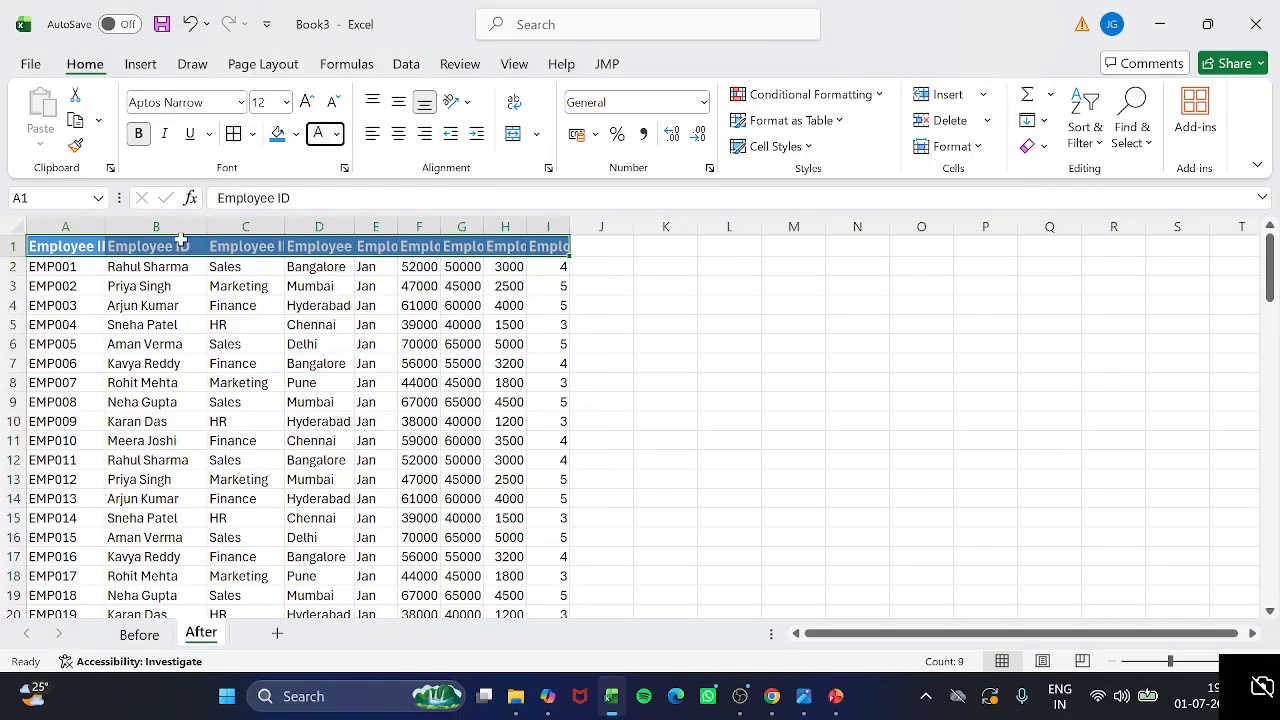
{"action": "key", "text": "Escape"}
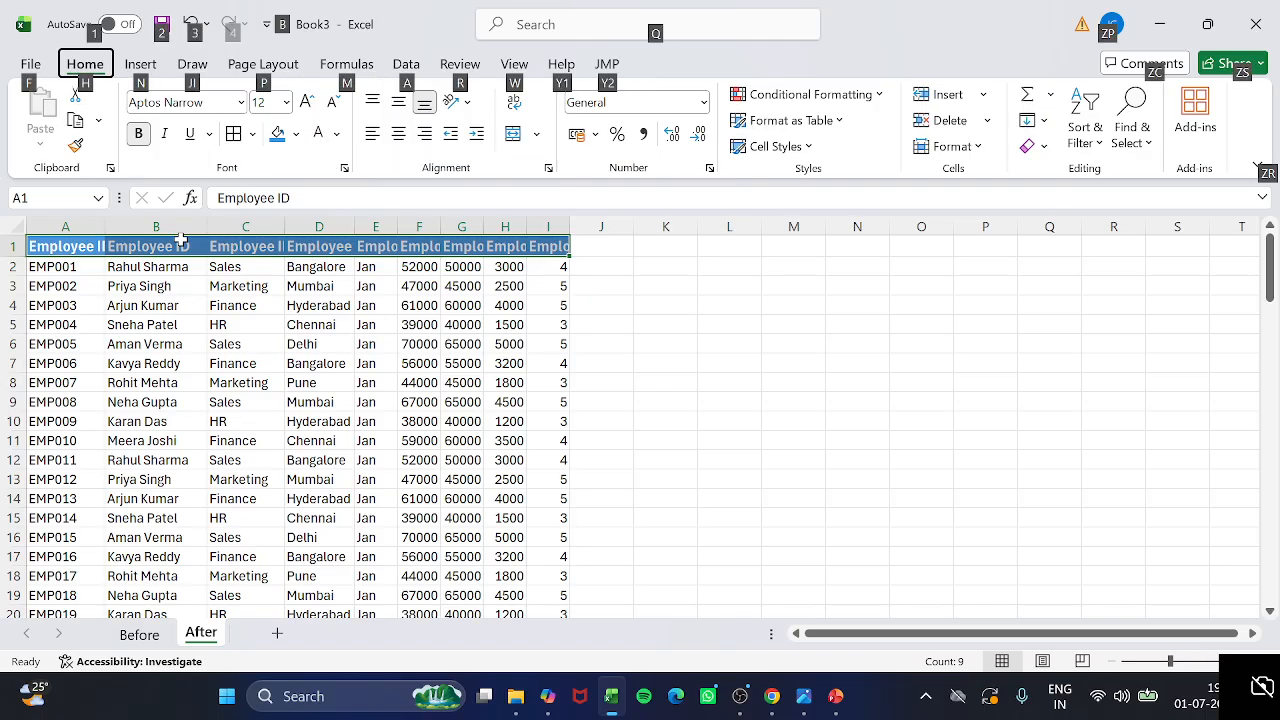
{"action": "key", "text": "Escape"}
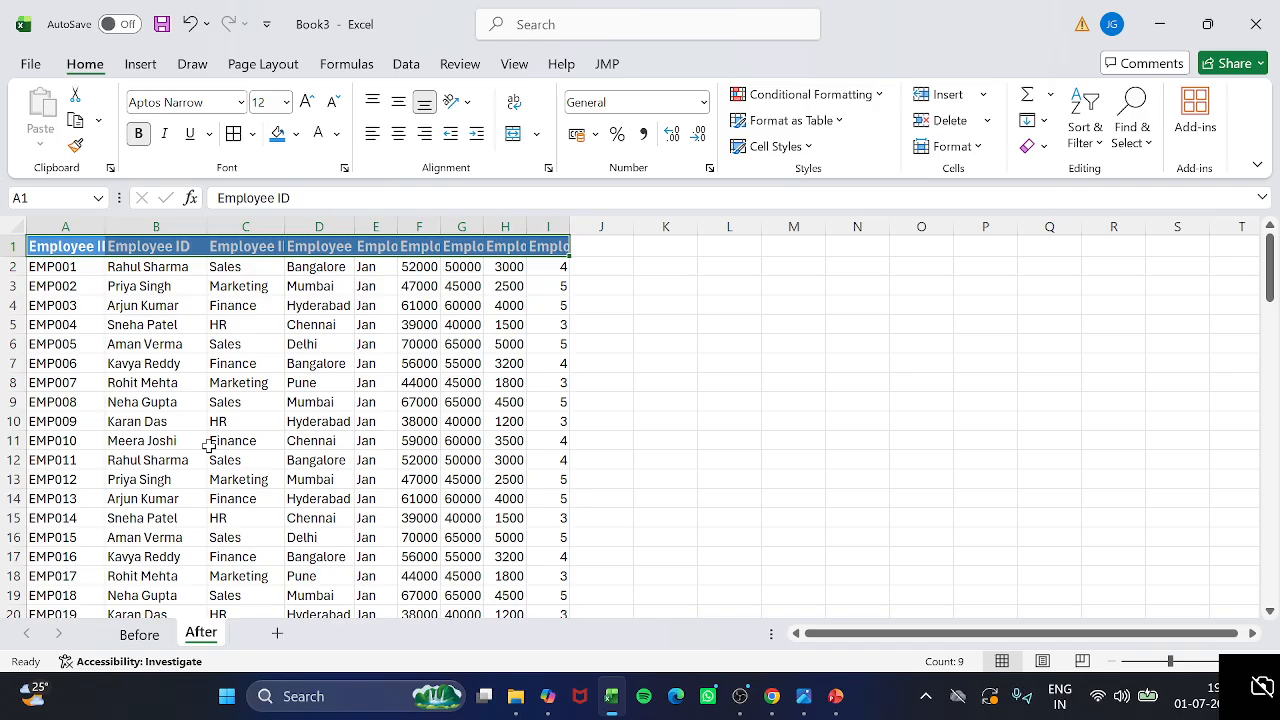
Apply All Borders to the whole employee table, cells A1:I101
{"action": "key", "text": "Down"}
{"action": "key", "text": "Up"}
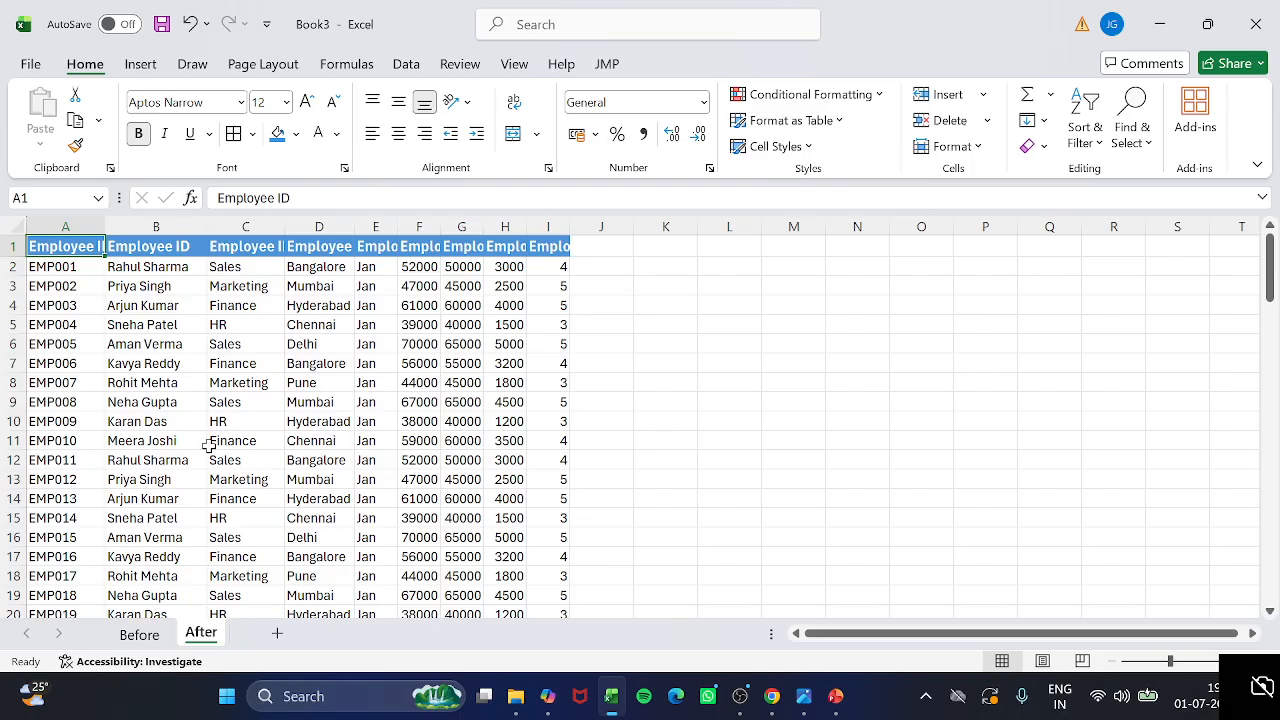
{"action": "key", "text": "ctrl+shift+Right"}
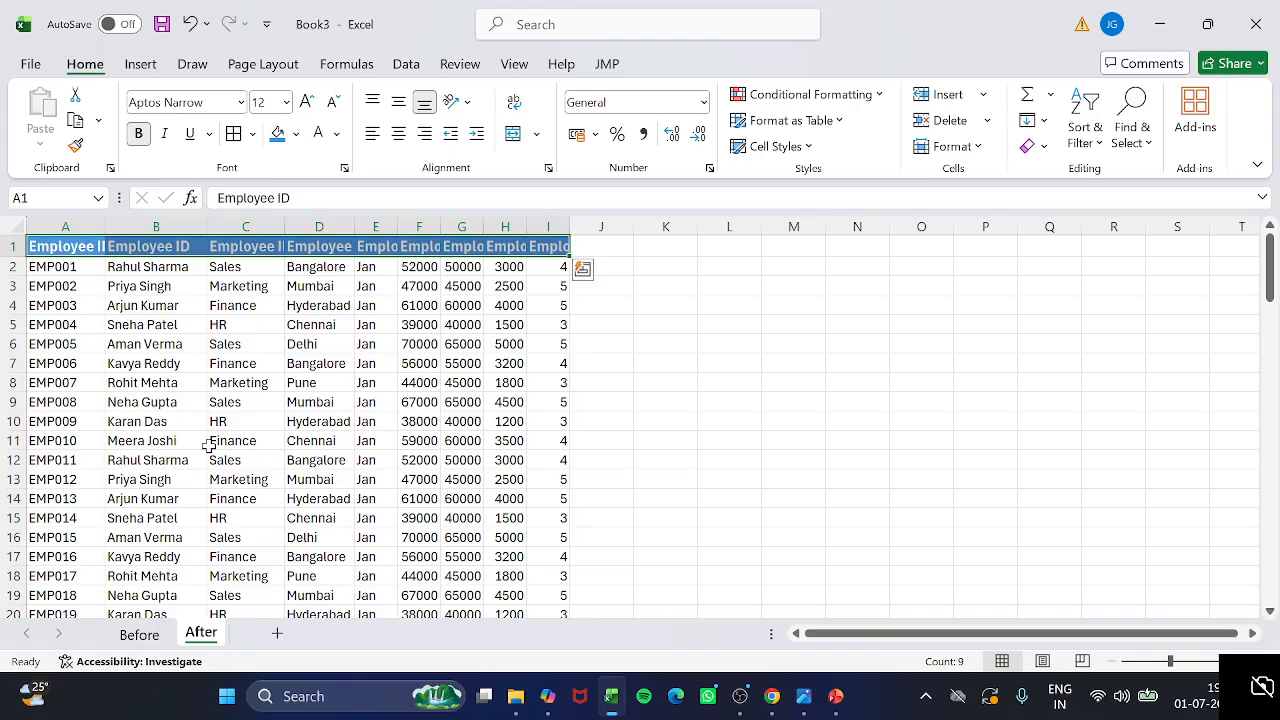
{"action": "key", "text": "ctrl+shift+Down"}
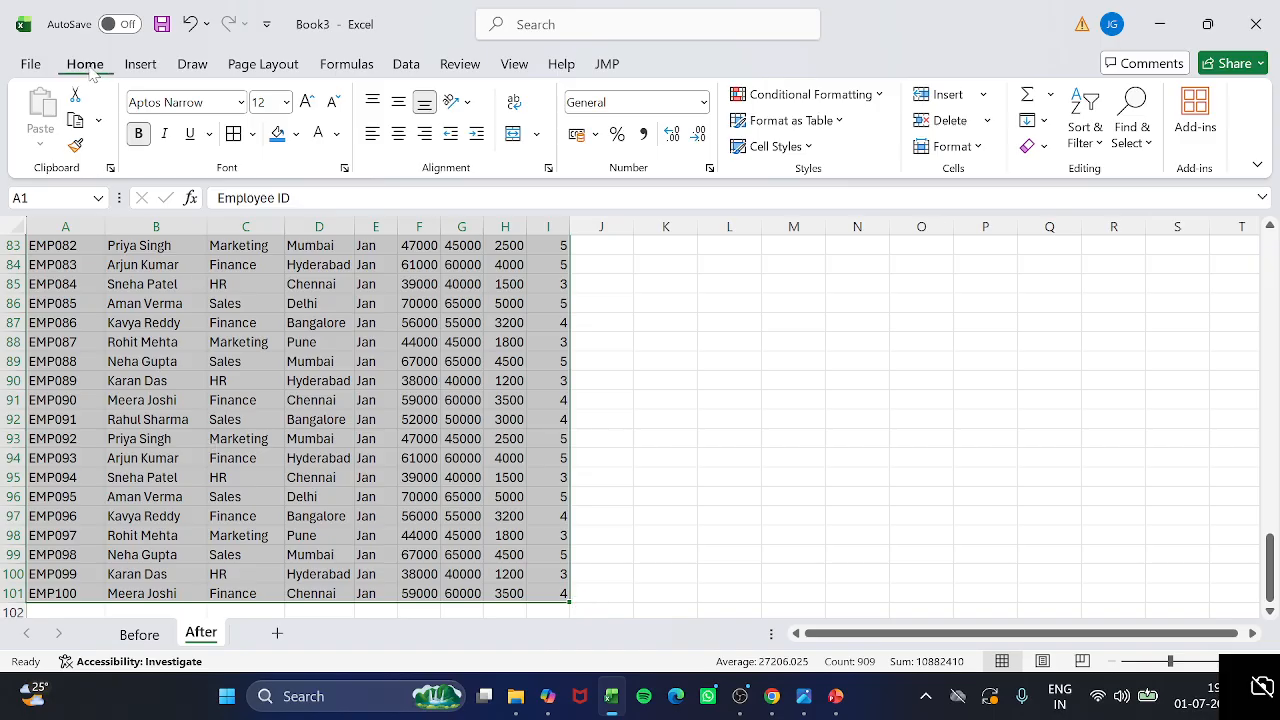
{"action": "left_click", "coordinate": [253, 134]}
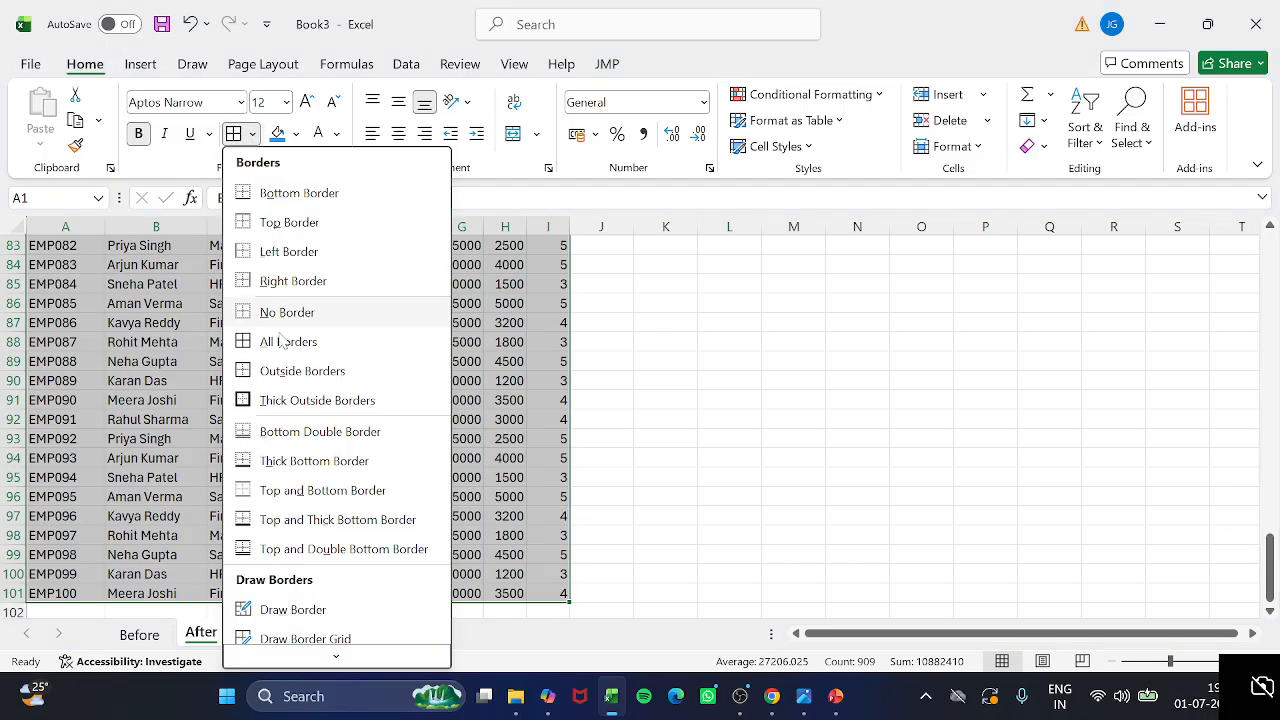
{"action": "left_click", "coordinate": [631, 335]}
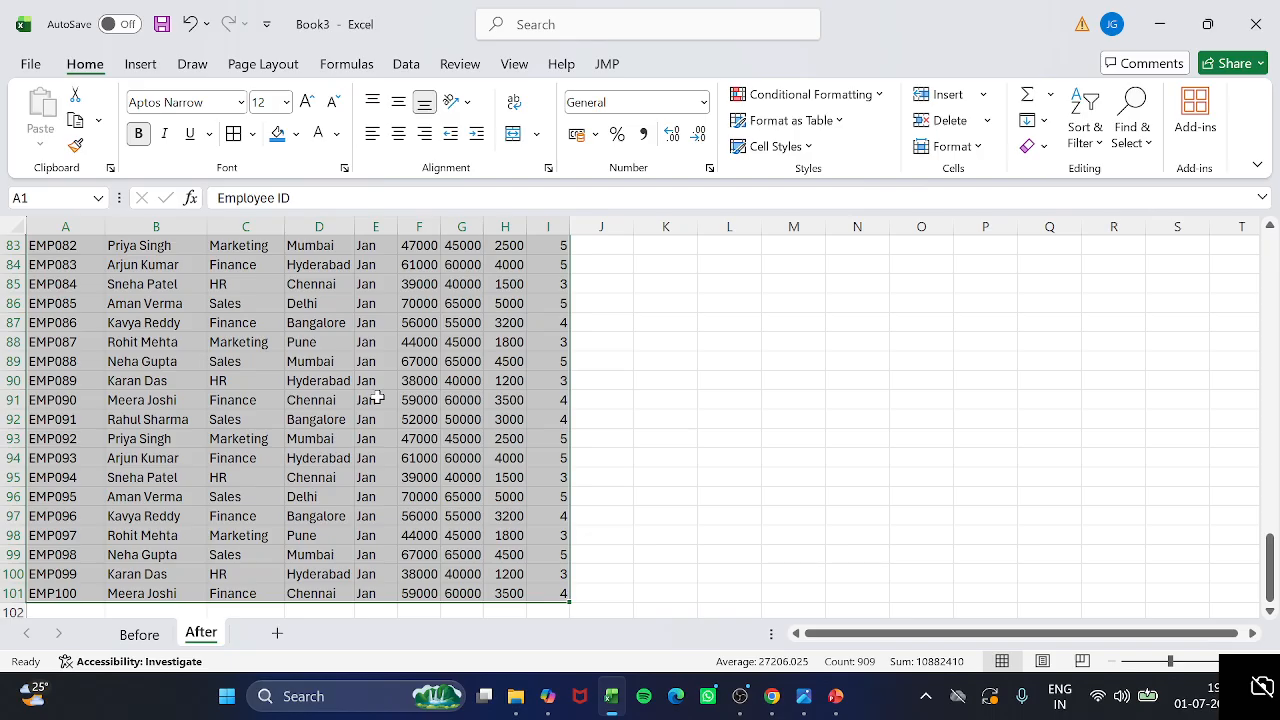
{"action": "key", "text": "alt"}
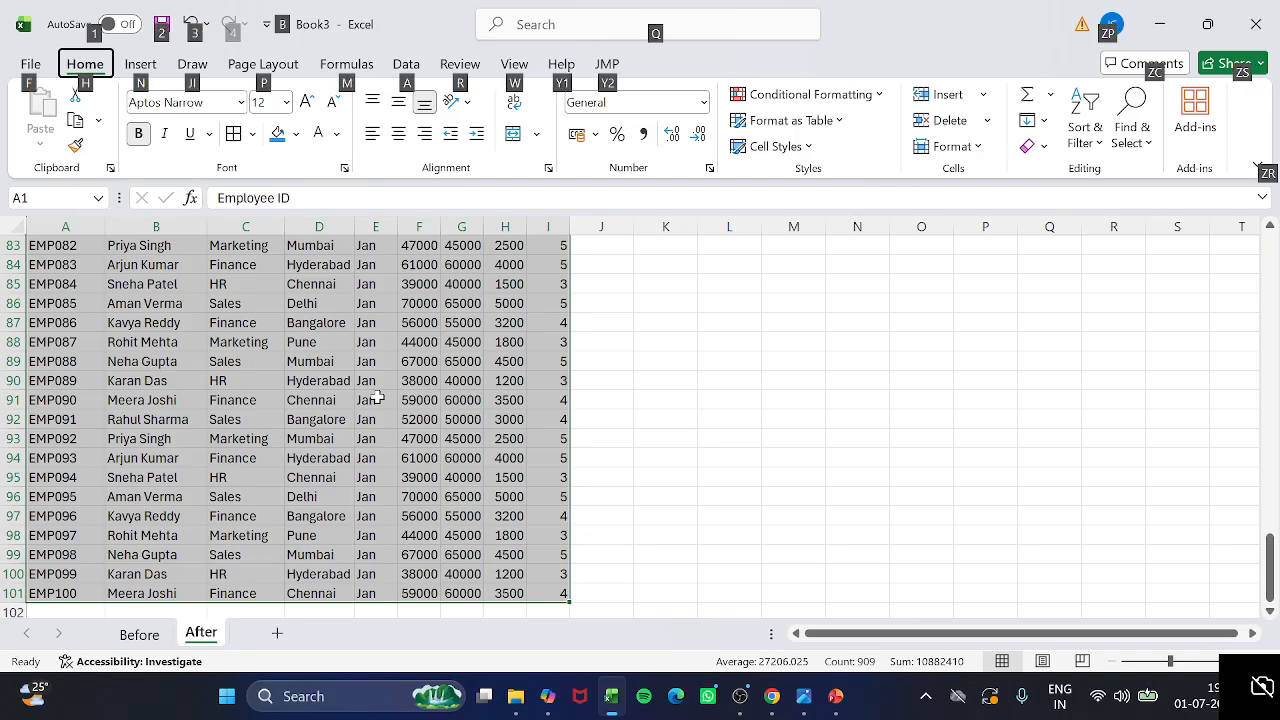
{"action": "key", "text": "h"}
{"action": "key", "text": "b"}
{"action": "key", "text": "a"}
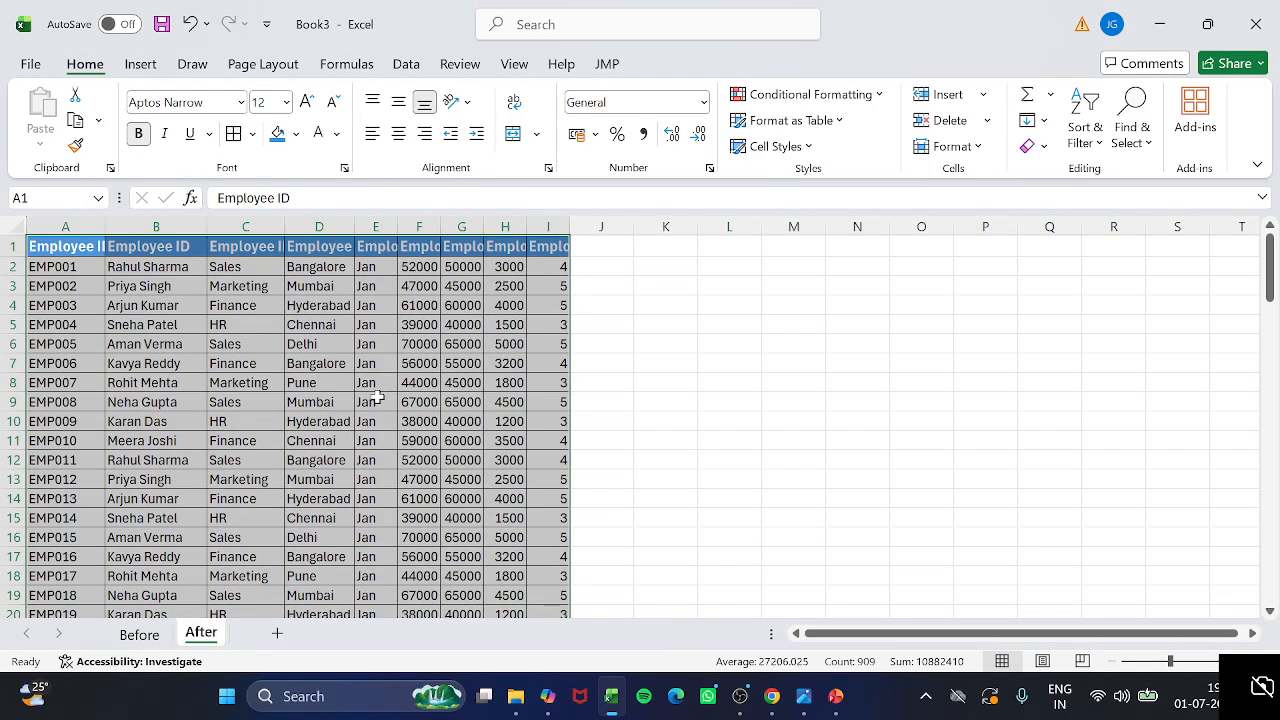
Undo the table's borders and reapply All Borders to the same range
{"action": "key", "text": "ctrl+z"}
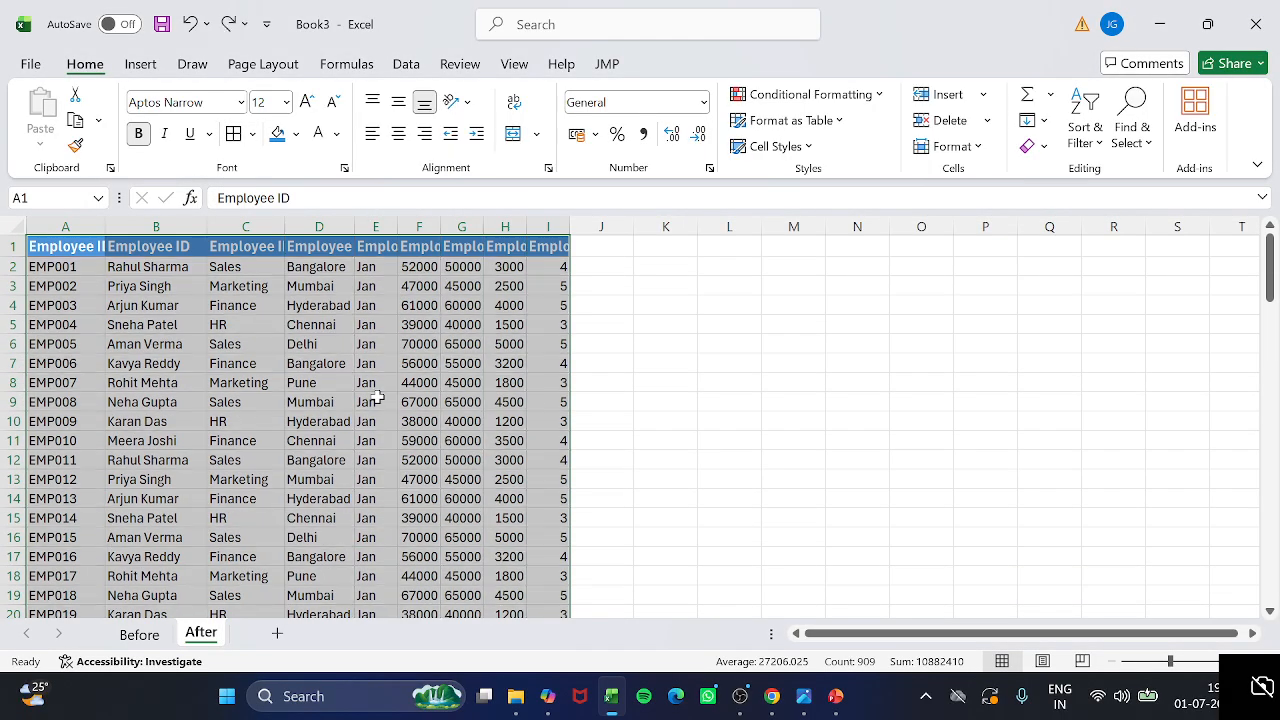
{"action": "key", "text": "alt"}
{"action": "key", "text": "h"}
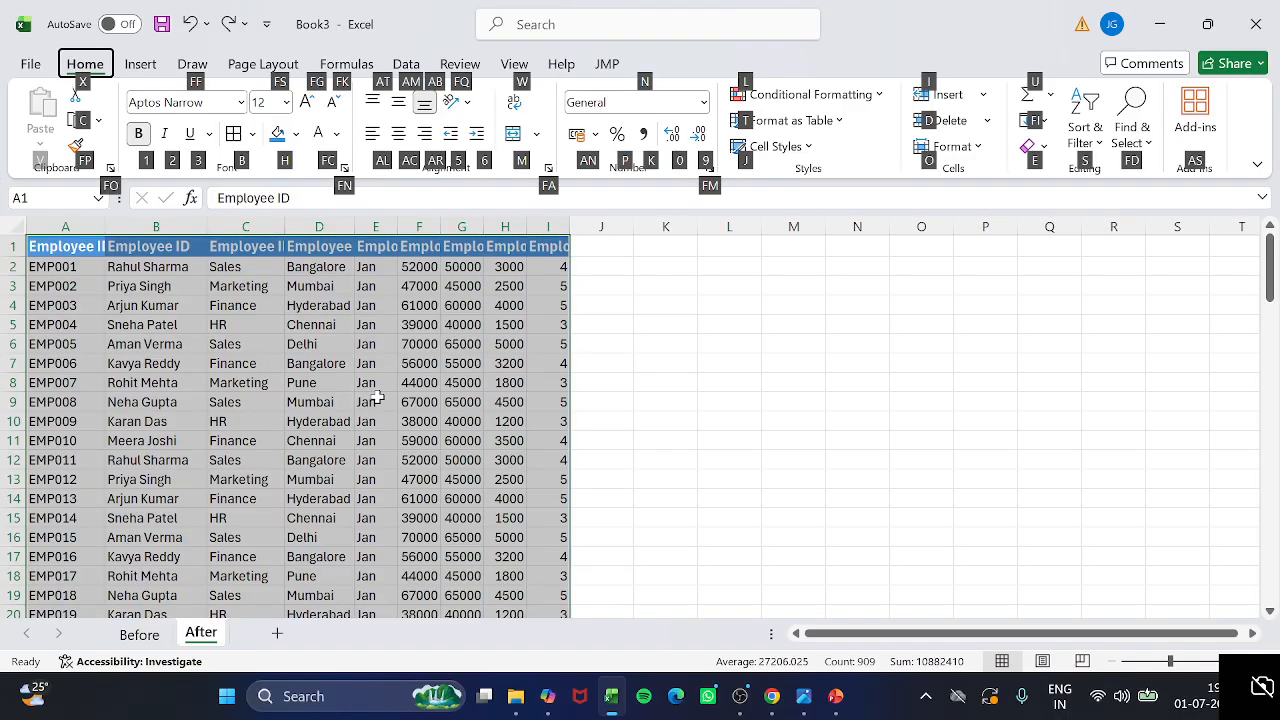
{"action": "key", "text": "b"}
{"action": "key", "text": "a"}
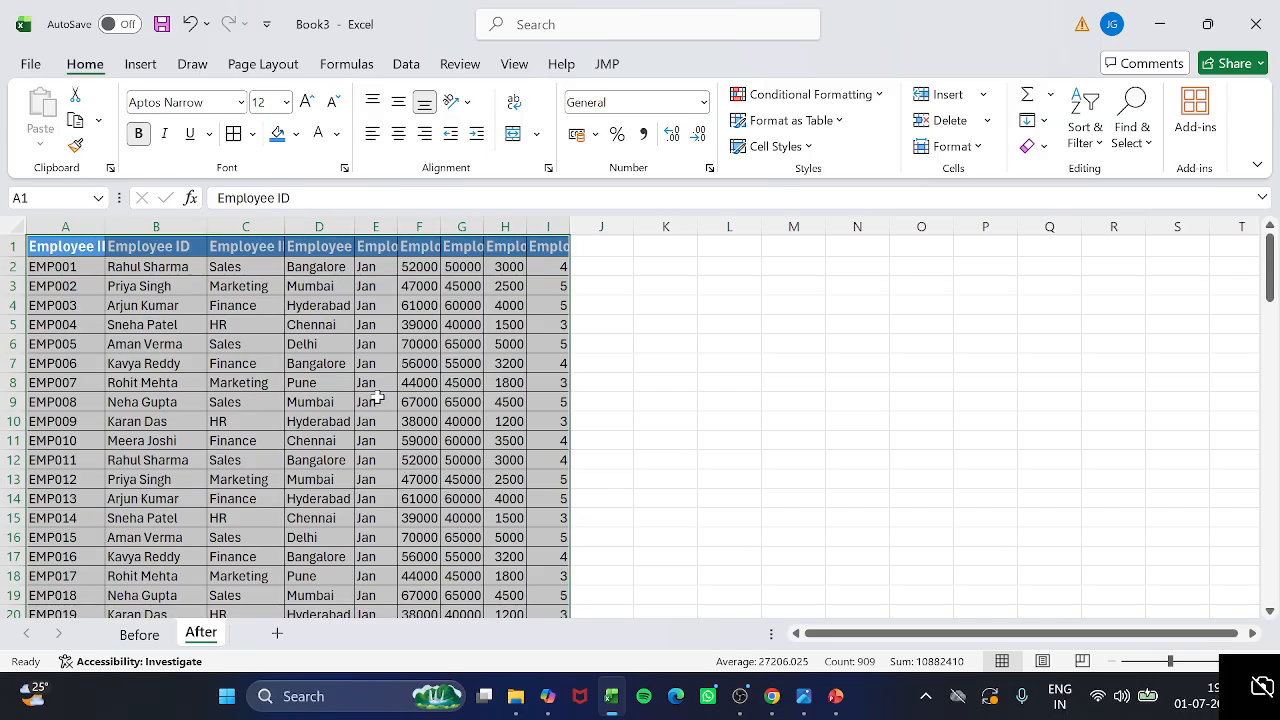
Centre the header cells A1:I1 horizontally
{"action": "key", "text": "ctrl+Home"}
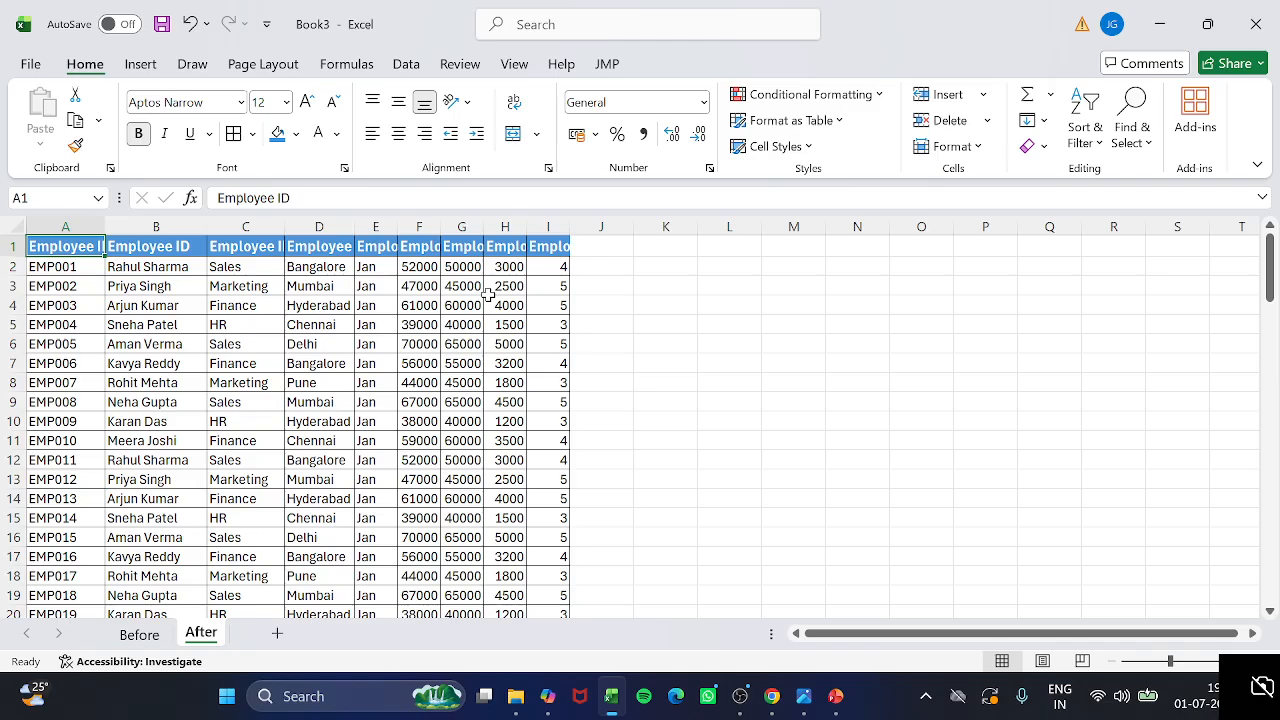
{"action": "key", "text": "Down"}
{"action": "key", "text": "Up"}
{"action": "key", "text": "ctrl+shift+Right"}
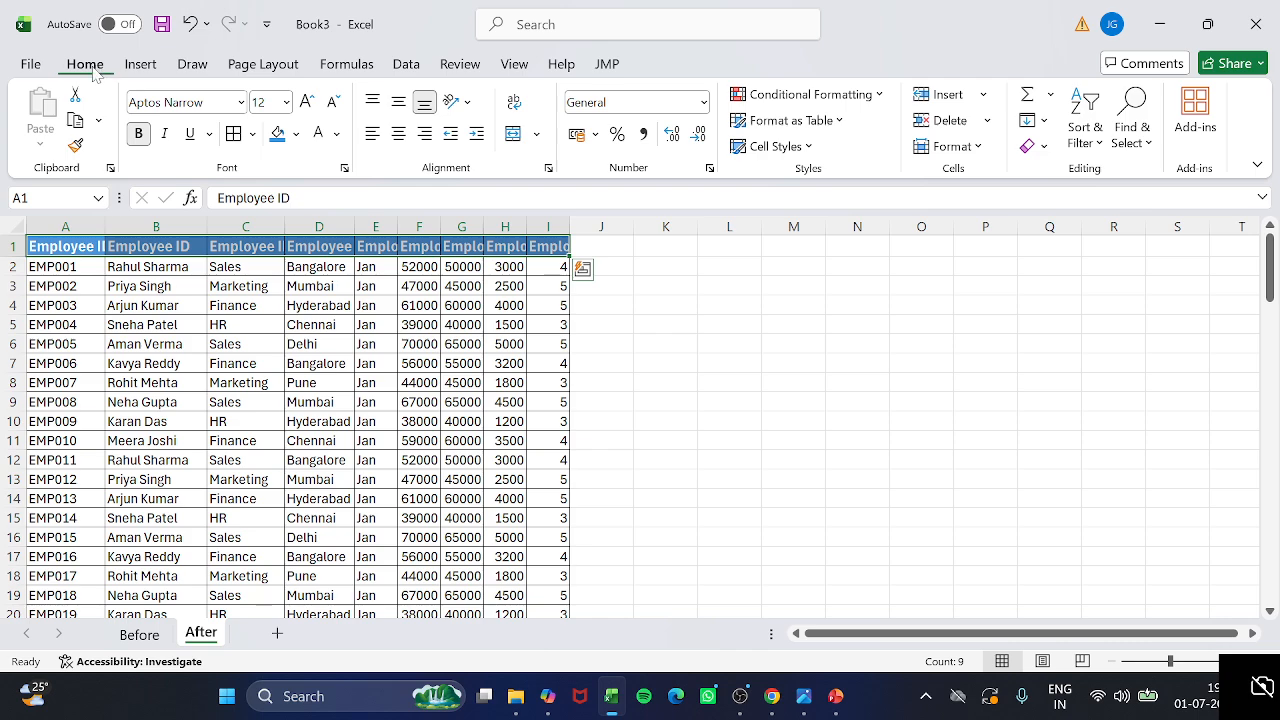
{"action": "left_click", "coordinate": [398, 134]}
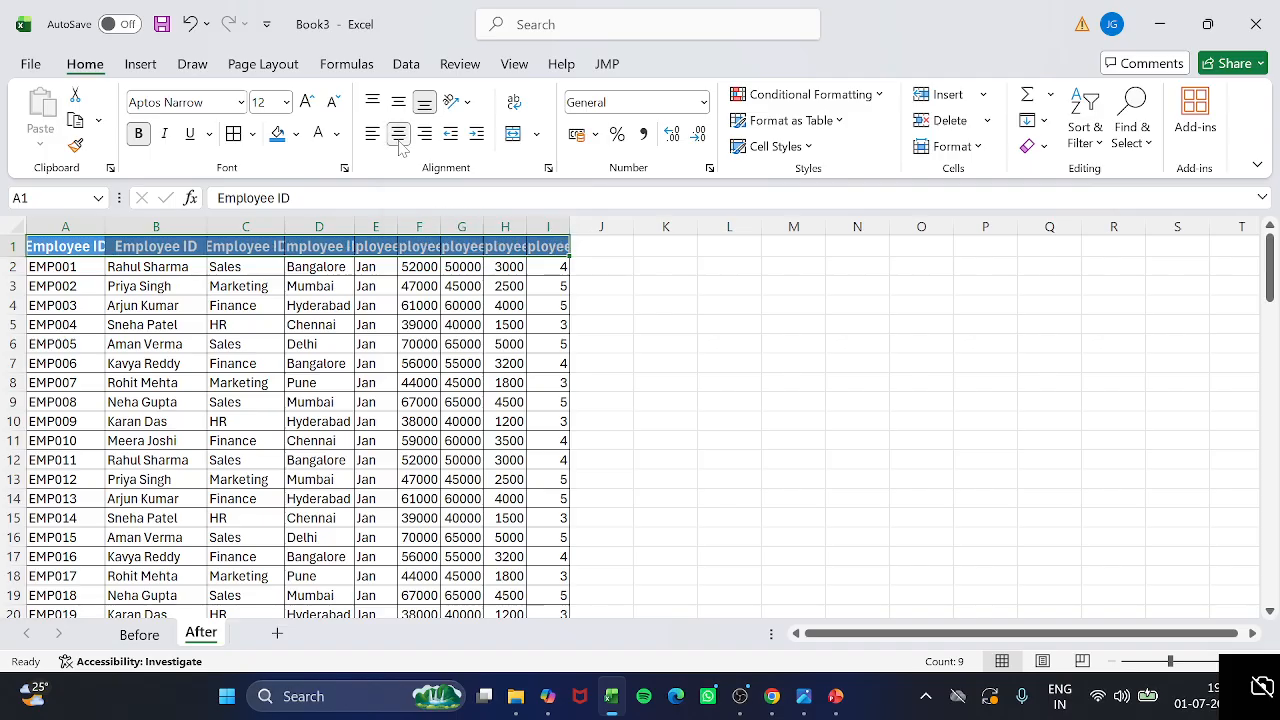
Left-align the employee text data in cells A2:E101
{"action": "left_click", "coordinate": [65, 265]}
{"action": "key", "text": "shift+Right"}
{"action": "key", "text": "shift+Right"}
{"action": "key", "text": "shift+Right"}
{"action": "key", "text": "shift+Right"}
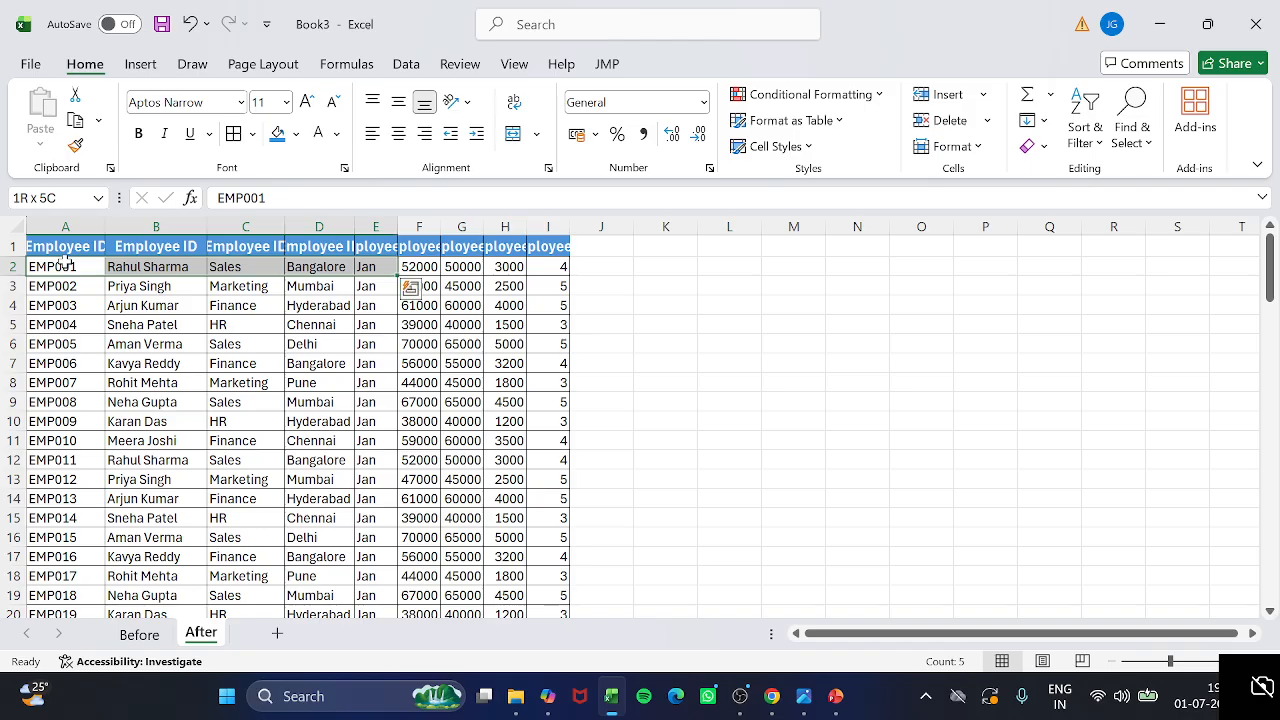
{"action": "key", "text": "ctrl+shift+Down"}
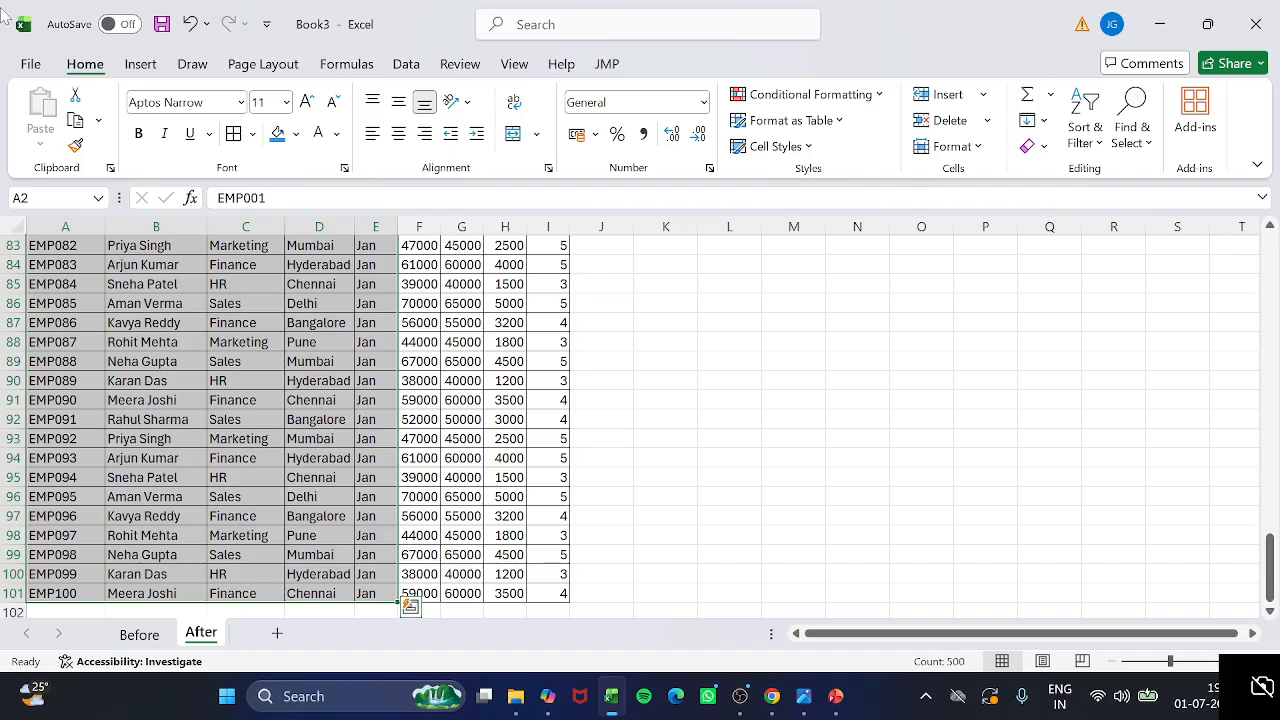
{"action": "left_click", "coordinate": [373, 143]}
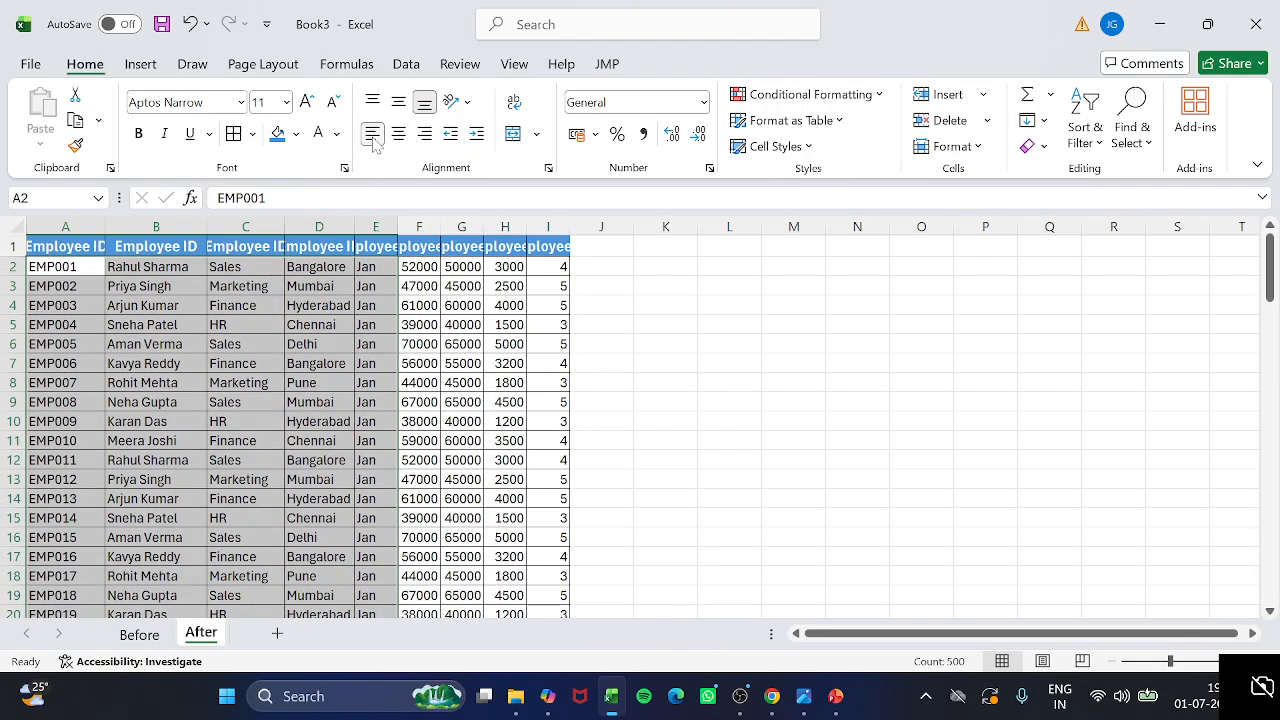
Right-align the numeric data in cells F2:I101
{"action": "left_click", "coordinate": [421, 268]}
{"action": "key", "text": "shift+Right"}
{"action": "key", "text": "shift+Down"}
{"action": "key", "text": "shift+Down"}
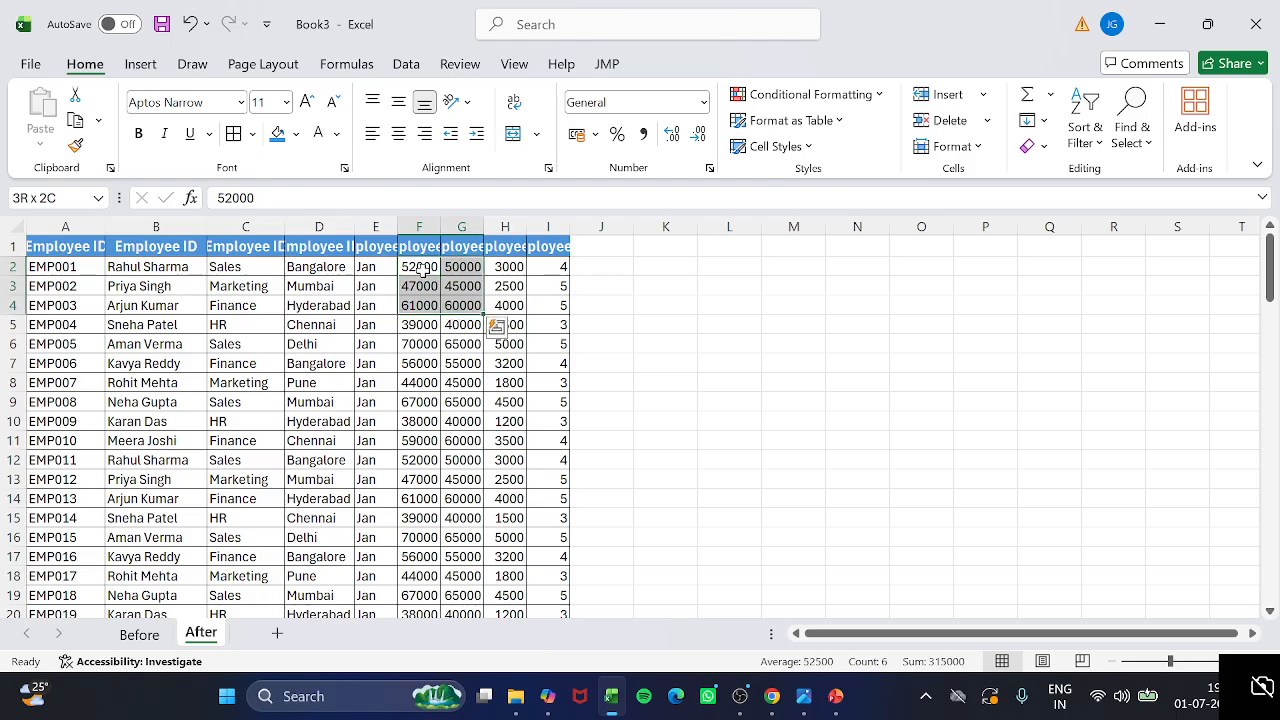
{"action": "key", "text": "shift+Right"}
{"action": "key", "text": "shift+Right"}
{"action": "key", "text": "ctrl+shift+Down"}
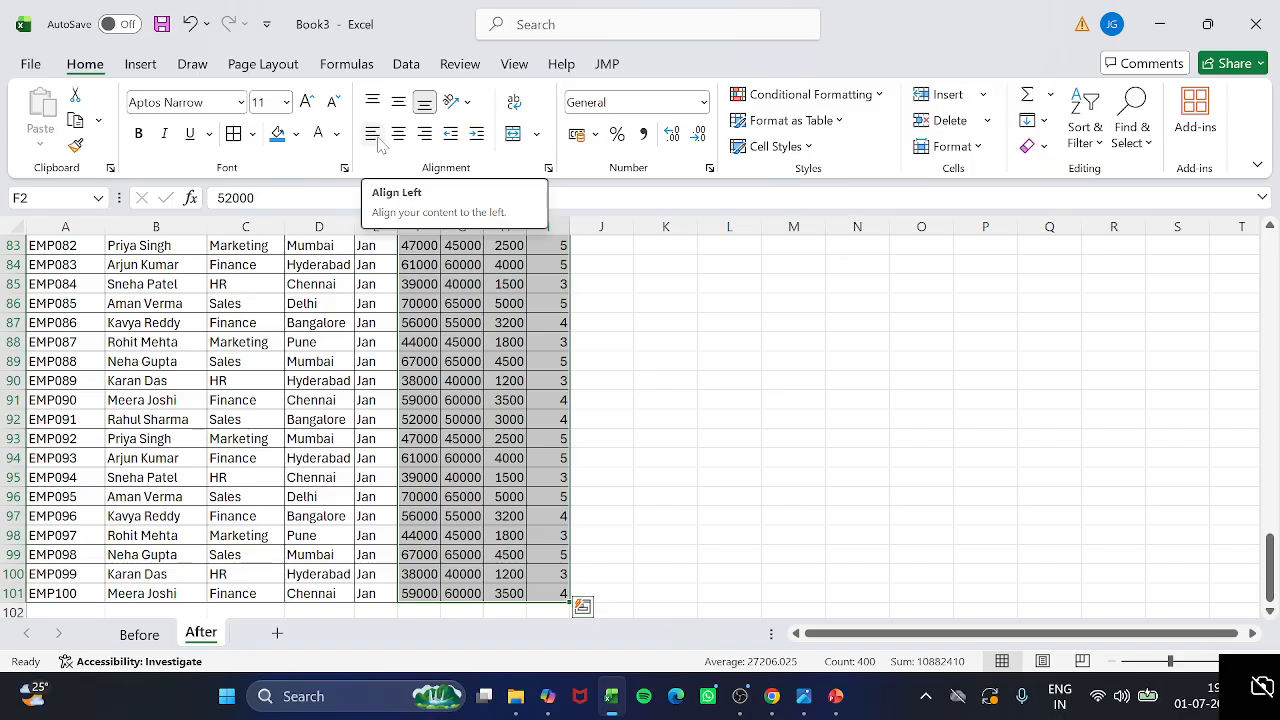
{"action": "left_click", "coordinate": [428, 137]}
{"action": "left_click", "coordinate": [633, 338]}
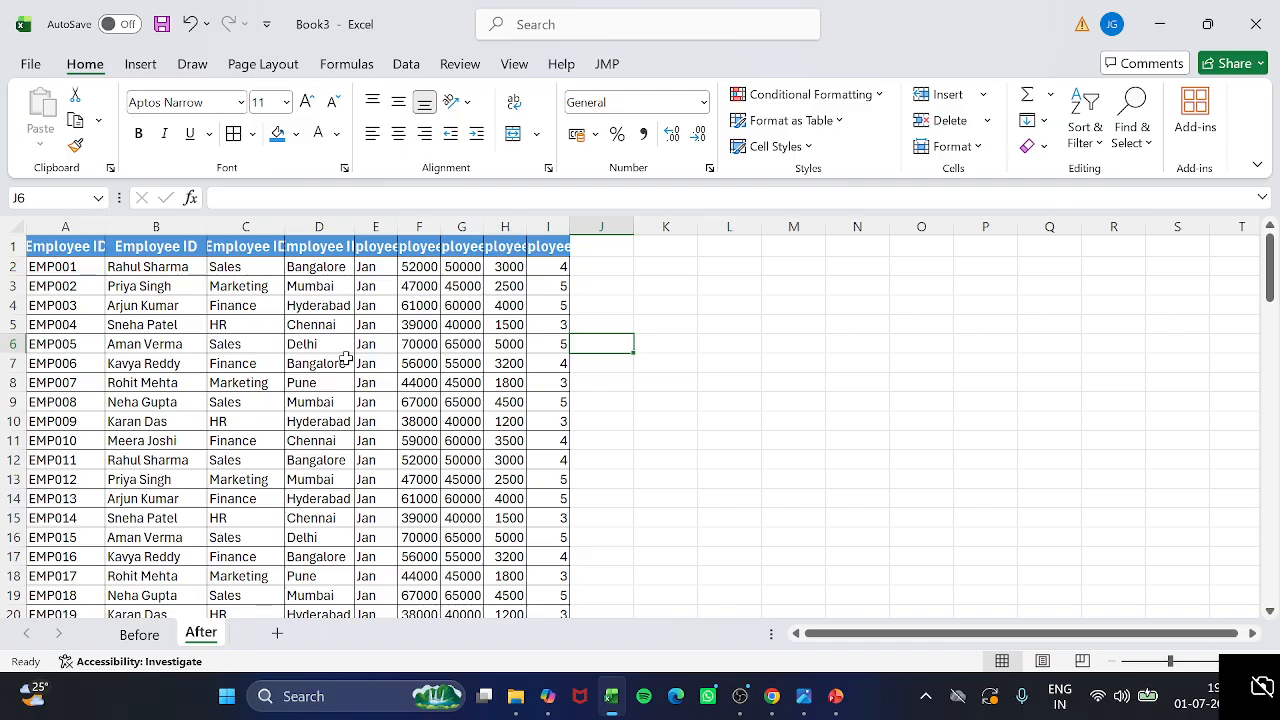
Set the header cells A1:I1 back to left alignment
{"action": "left_click", "coordinate": [85, 245]}
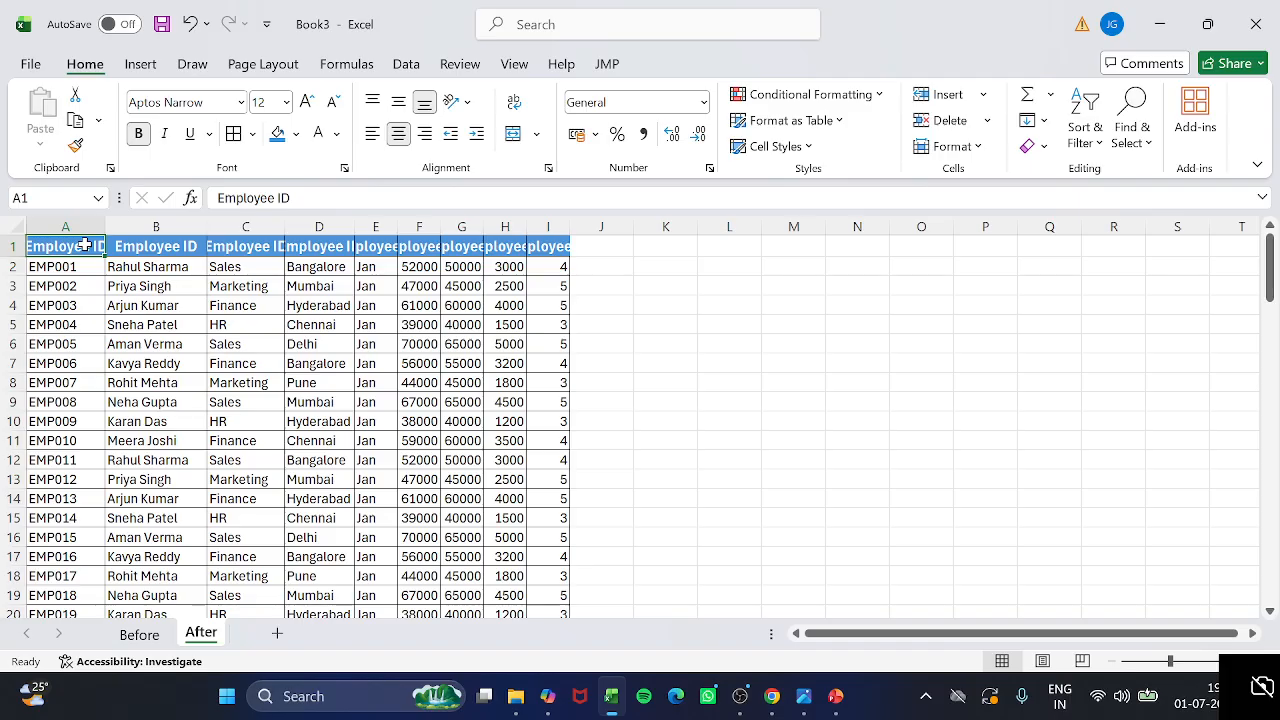
{"action": "key", "text": "ctrl+shift+Right"}
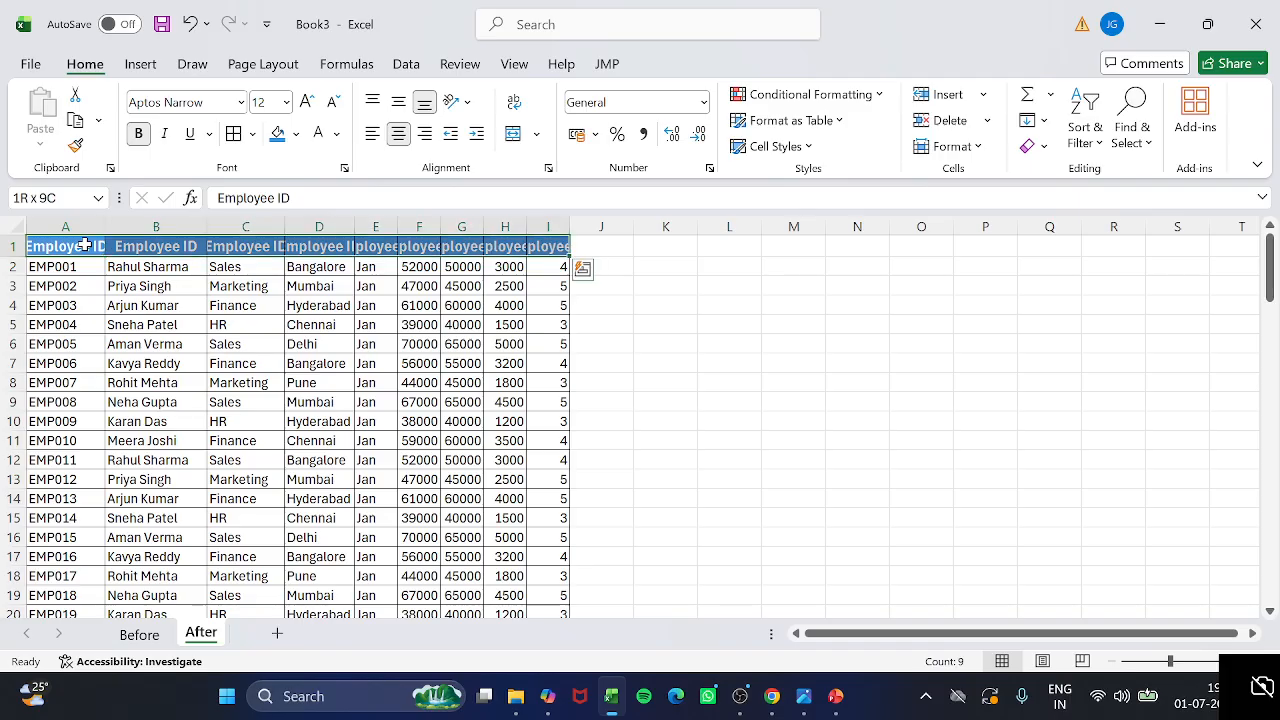
{"action": "key", "text": "alt"}
{"action": "key", "text": "h"}
{"action": "key", "text": "a"}
{"action": "key", "text": "l"}
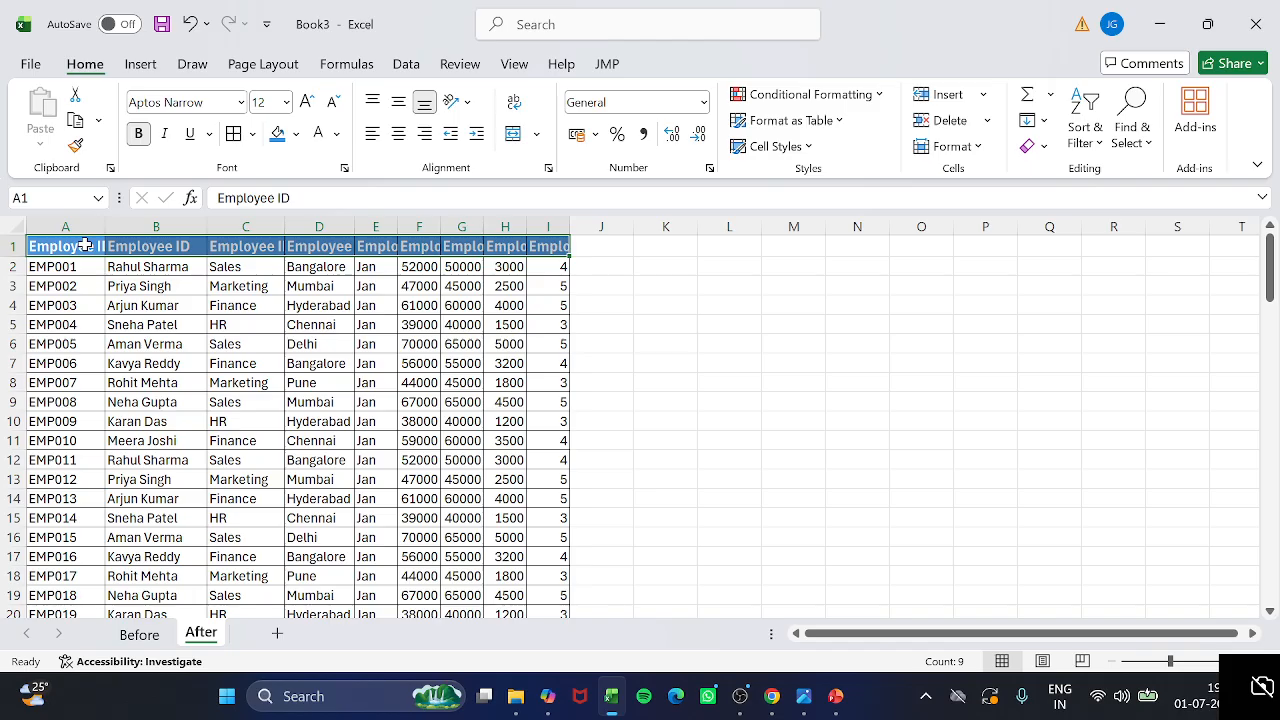
Toggle the left alignment of the text data in cells A2:E101 off and reapply it
{"action": "left_click", "coordinate": [78, 266]}
{"action": "key", "text": "shift+Right"}
{"action": "key", "text": "shift+Right"}
{"action": "key", "text": "shift+Right"}
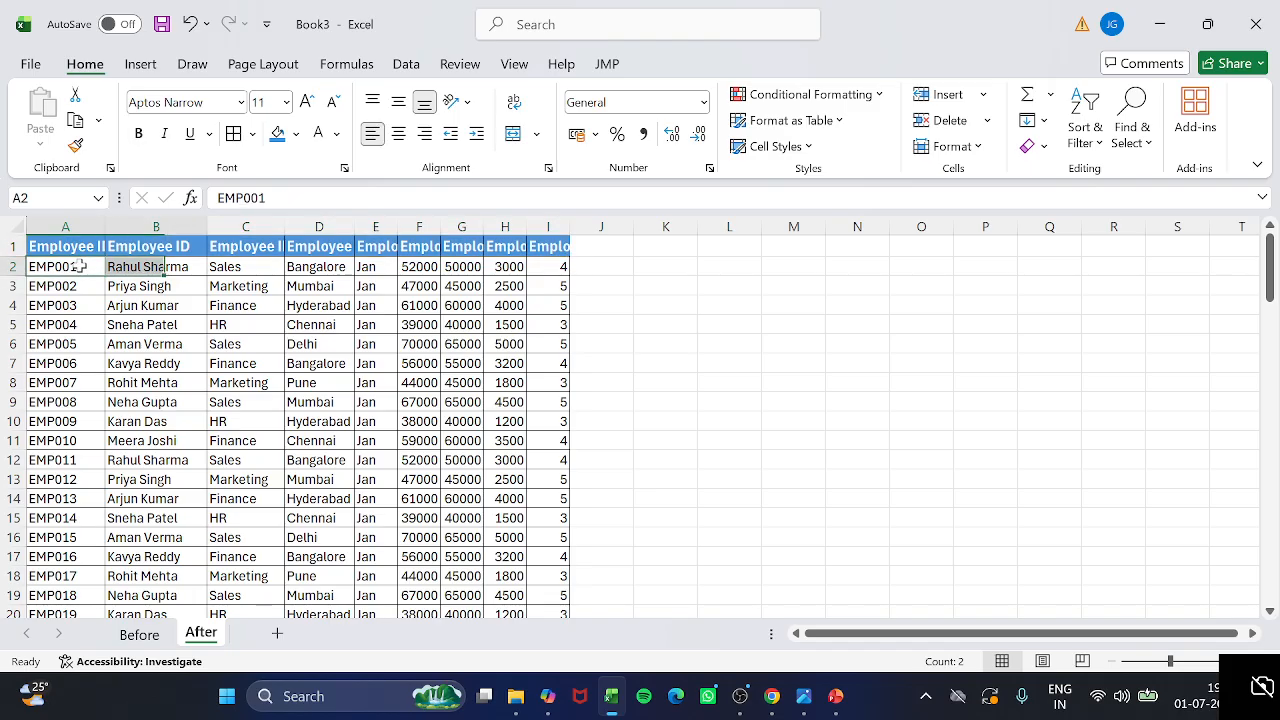
{"action": "key", "text": "shift+Right"}
{"action": "key", "text": "ctrl+shift+Down"}
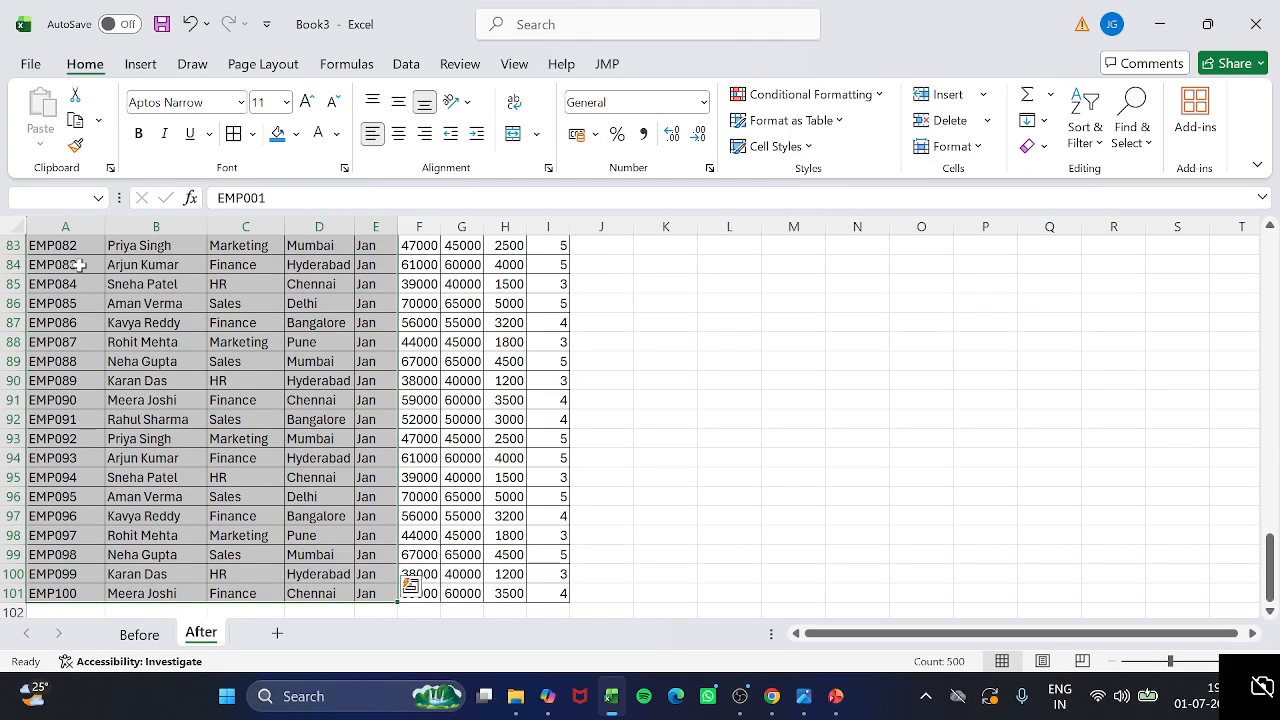
{"action": "key", "text": "alt"}
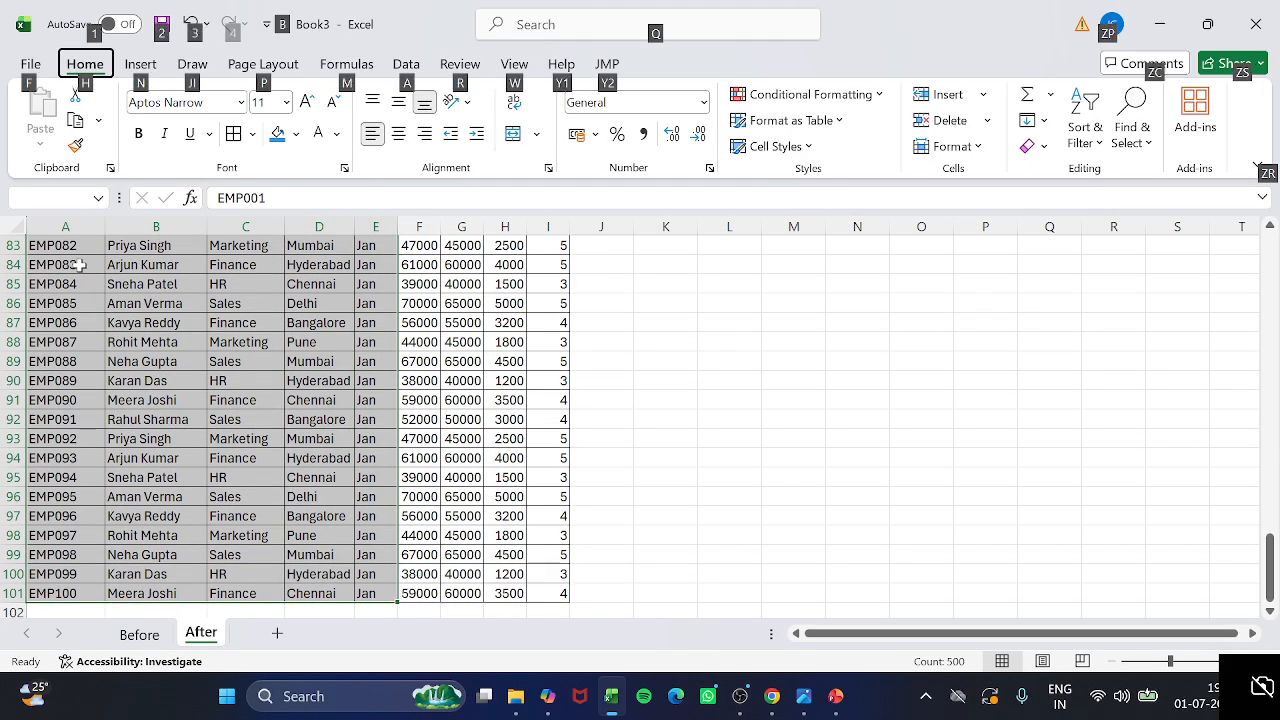
{"action": "key", "text": "h"}
{"action": "key", "text": "a"}
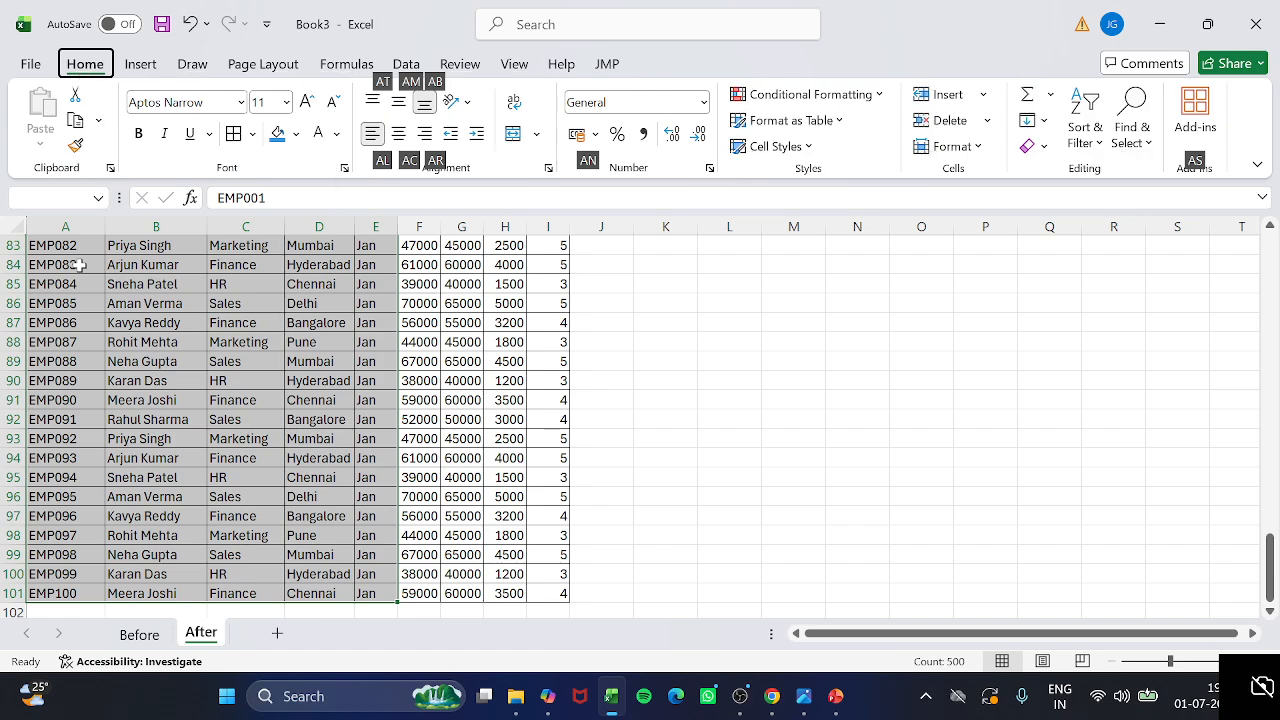
{"action": "key", "text": "l"}
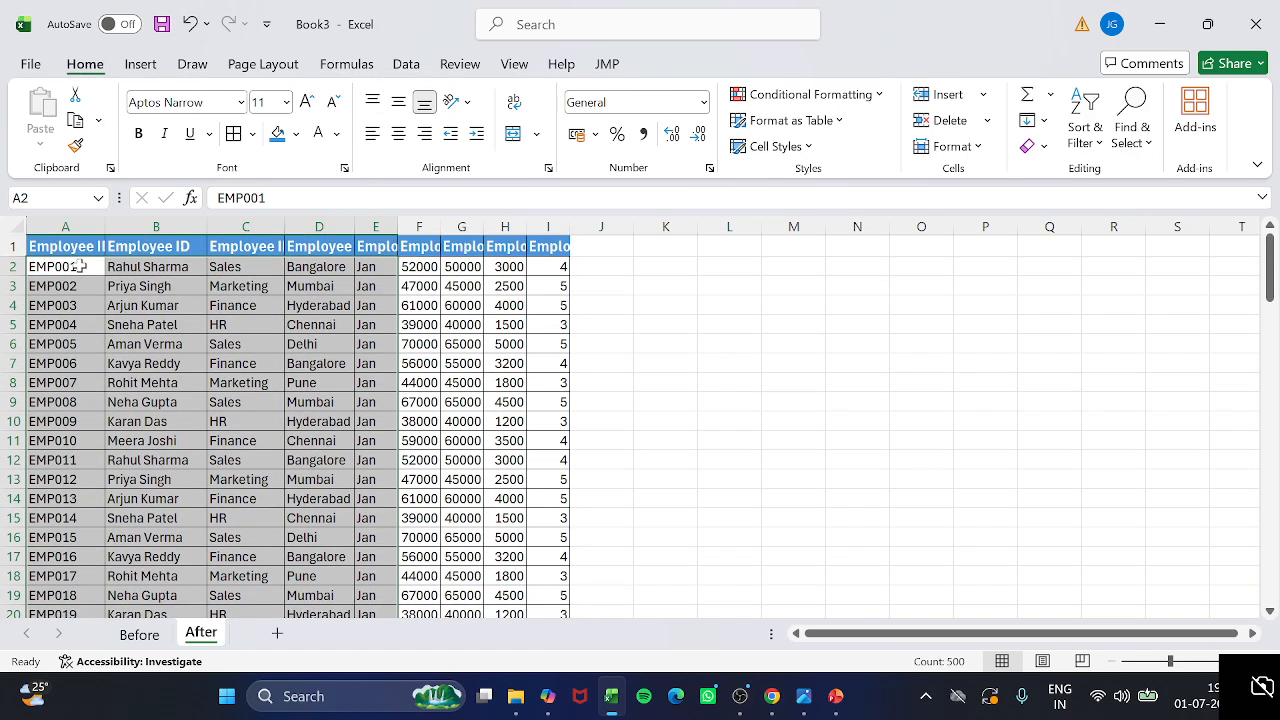
{"action": "key", "text": "alt"}
{"action": "key", "text": "h"}
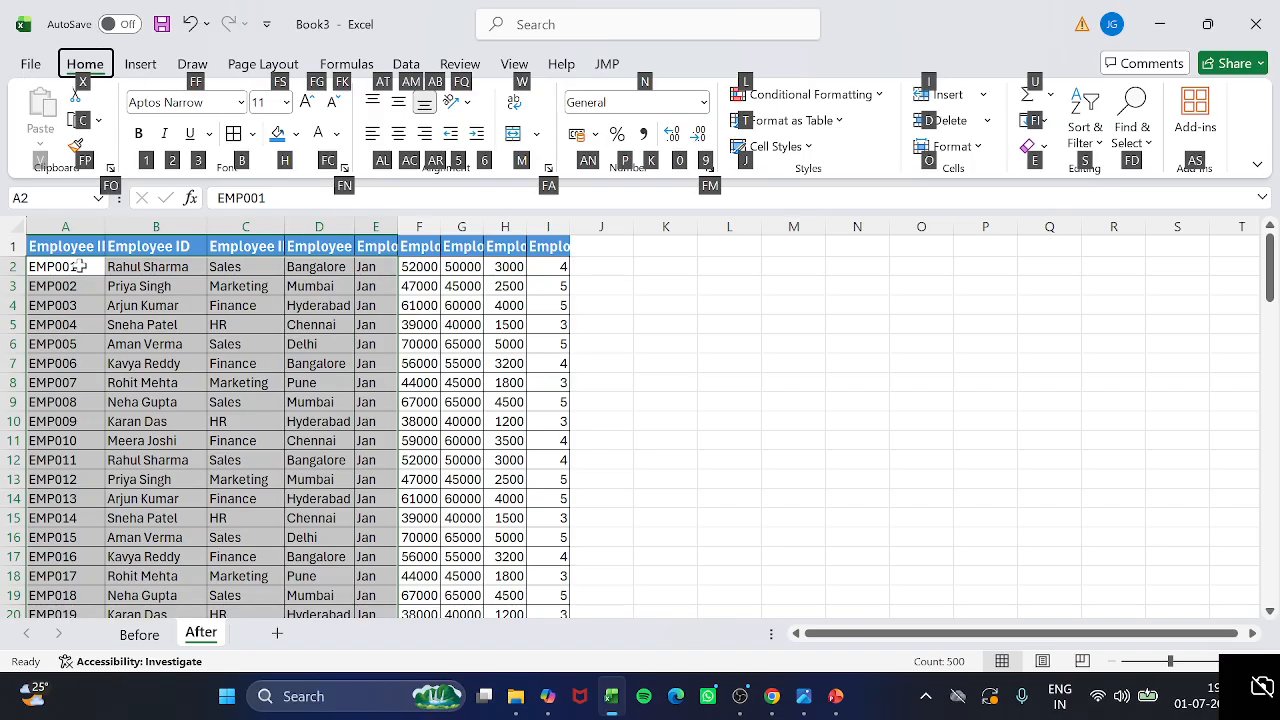
{"action": "key", "text": "a"}
{"action": "key", "text": "l"}
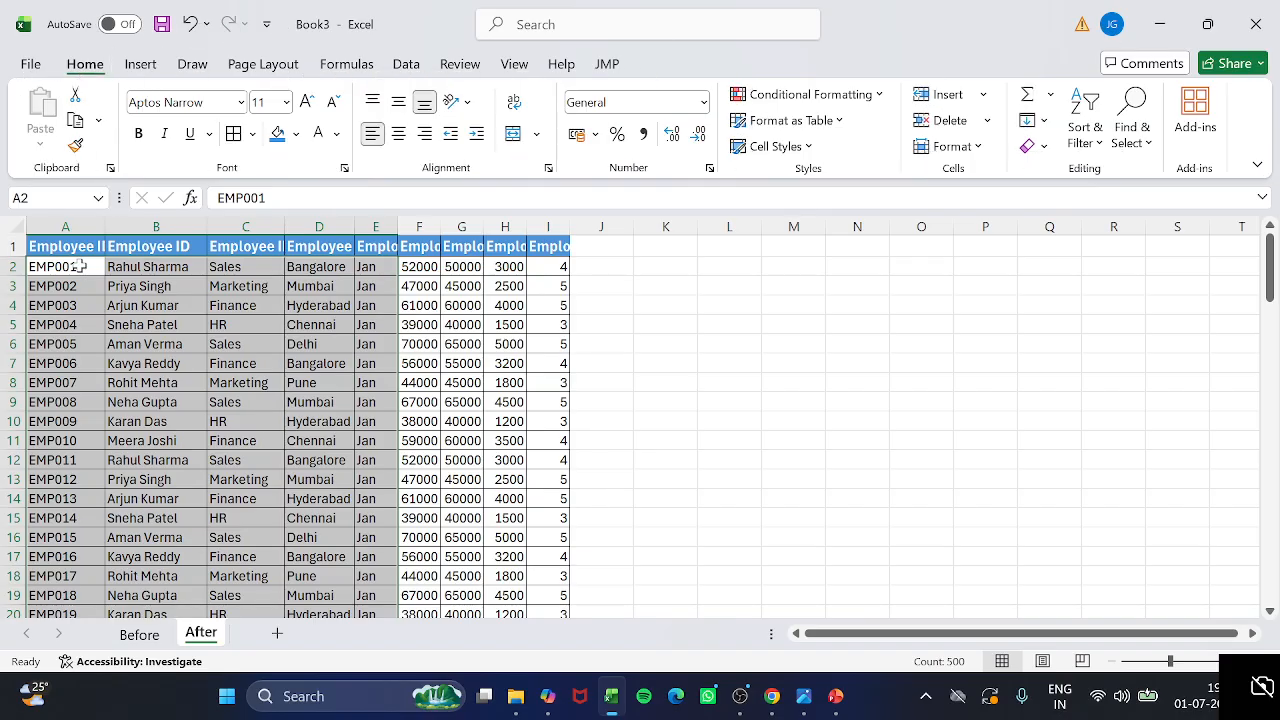
Toggle off the right alignment of the numeric data in cells F2:I101
{"action": "left_click", "coordinate": [406, 274]}
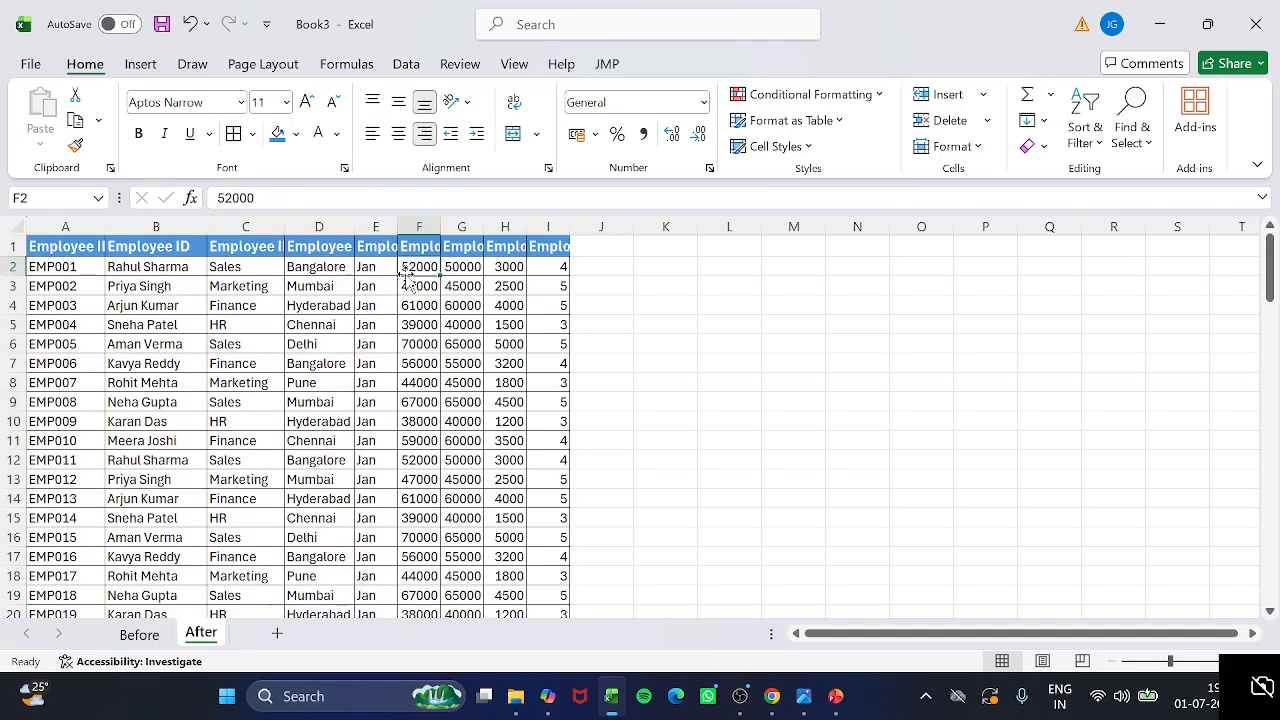
{"action": "key", "text": "shift+Right"}
{"action": "key", "text": "shift+Right"}
{"action": "key", "text": "shift+Right"}
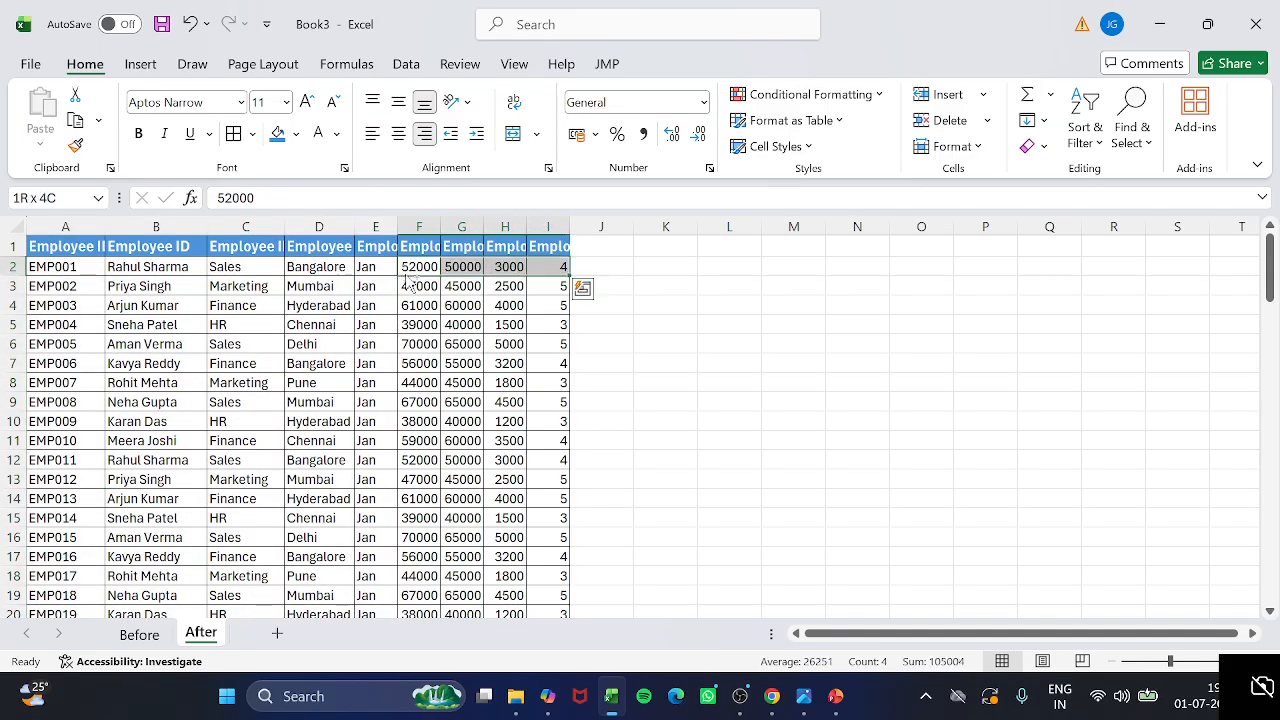
{"action": "key", "text": "ctrl+shift+Down"}
{"action": "key", "text": "alt"}
{"action": "key", "text": "h"}
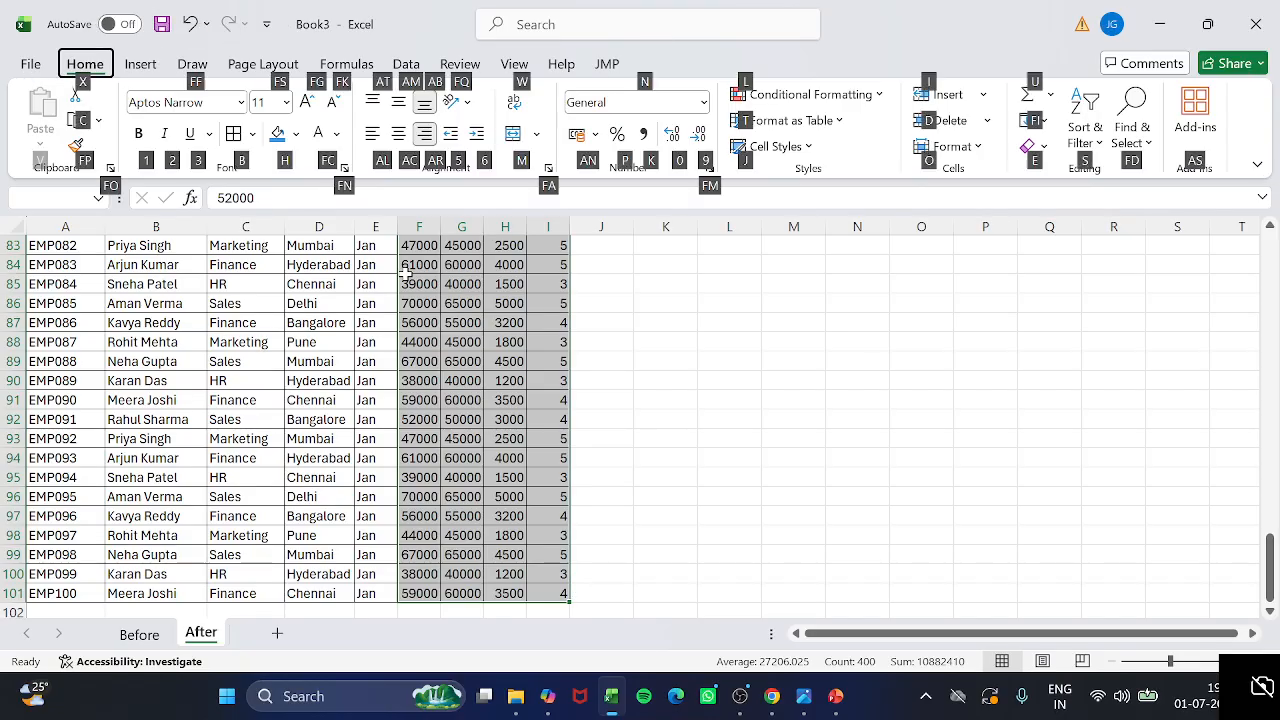
{"action": "key", "text": "a"}
{"action": "key", "text": "r"}
{"action": "key", "text": "ctrl+BackSpace"}
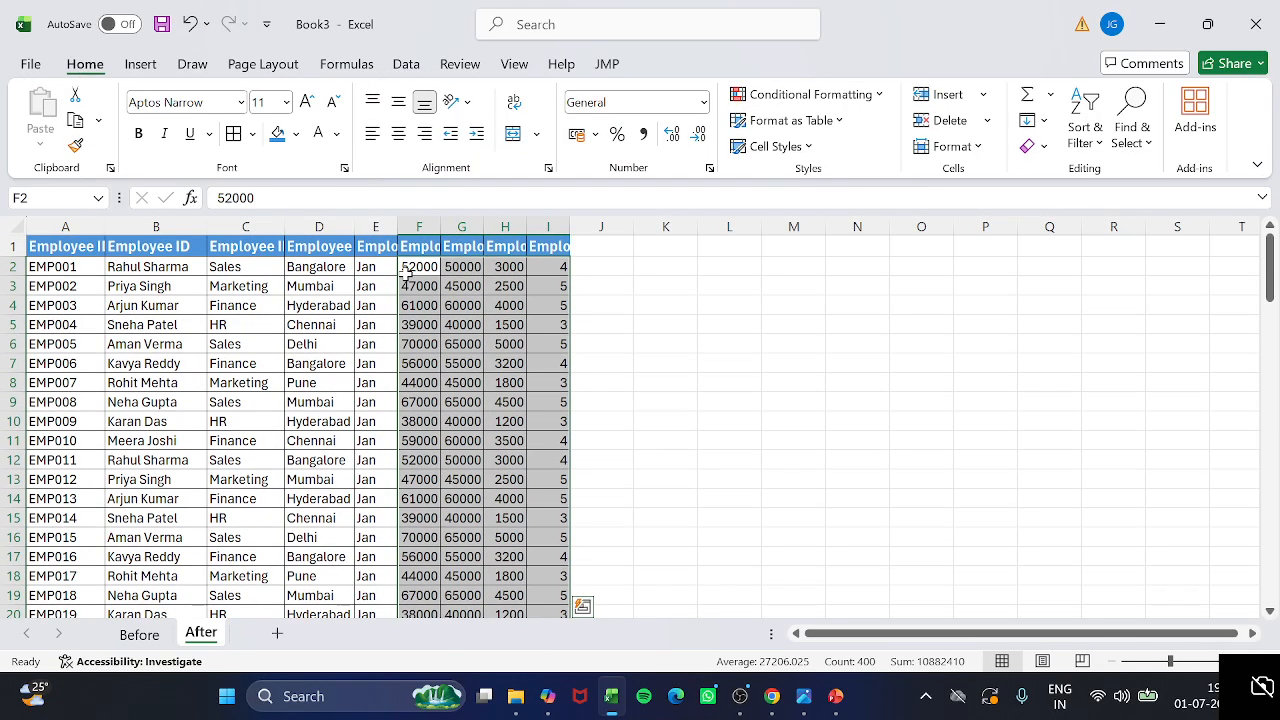
{"action": "key", "text": "Up"}
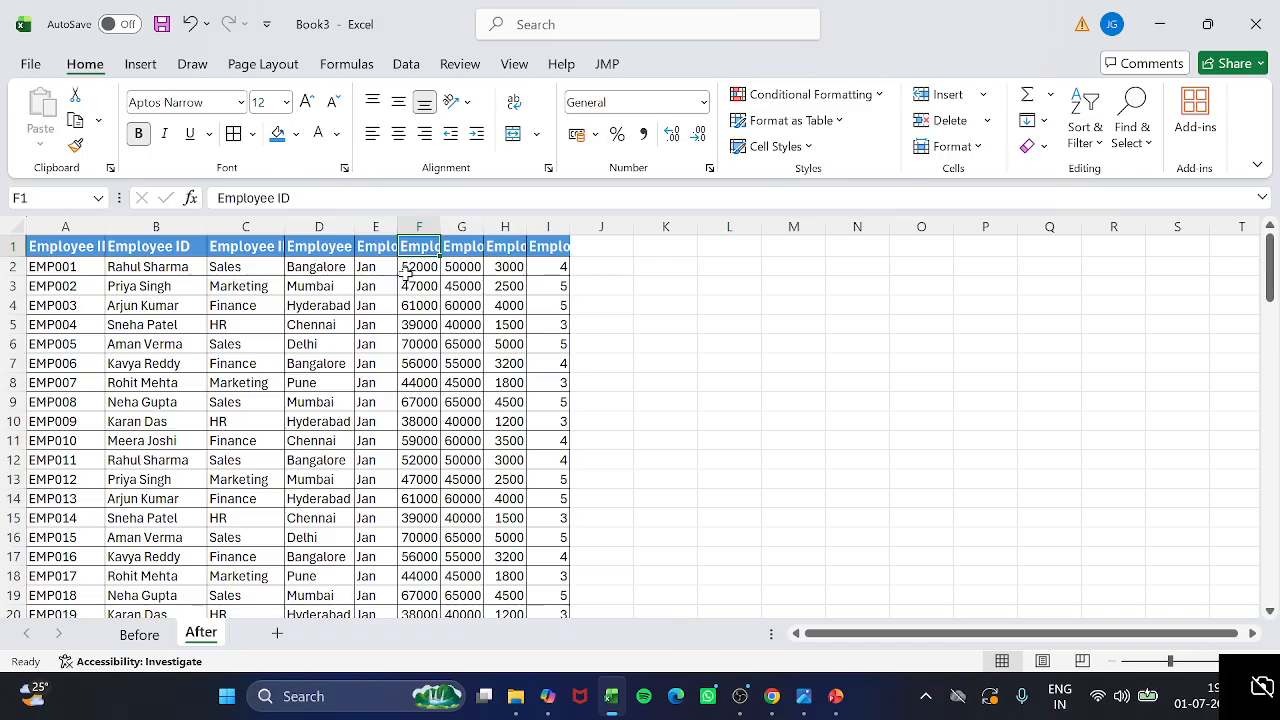
Try the Currency and comma styles on columns F to H and settle on Number format with two decimals and thousands separators
{"action": "left_click_drag", "start_coordinate": [409, 226], "coordinate": [530, 223]}
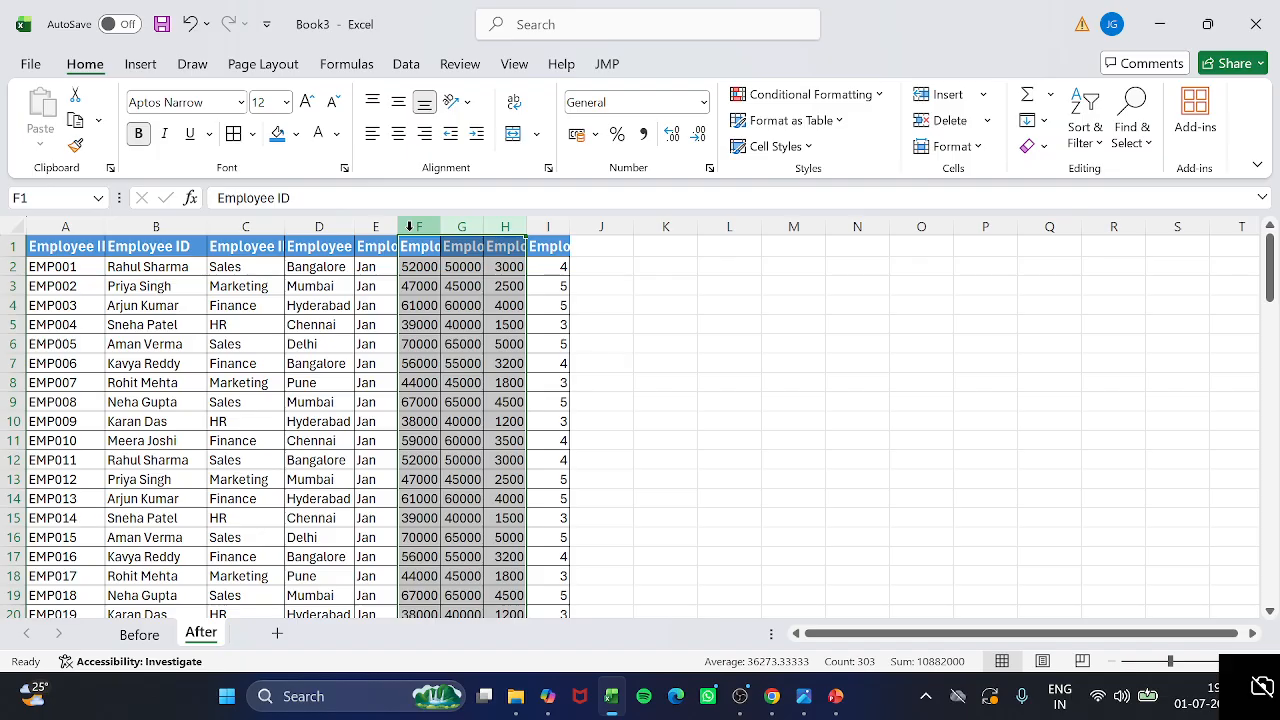
{"action": "key", "text": "ctrl+shift+4"}
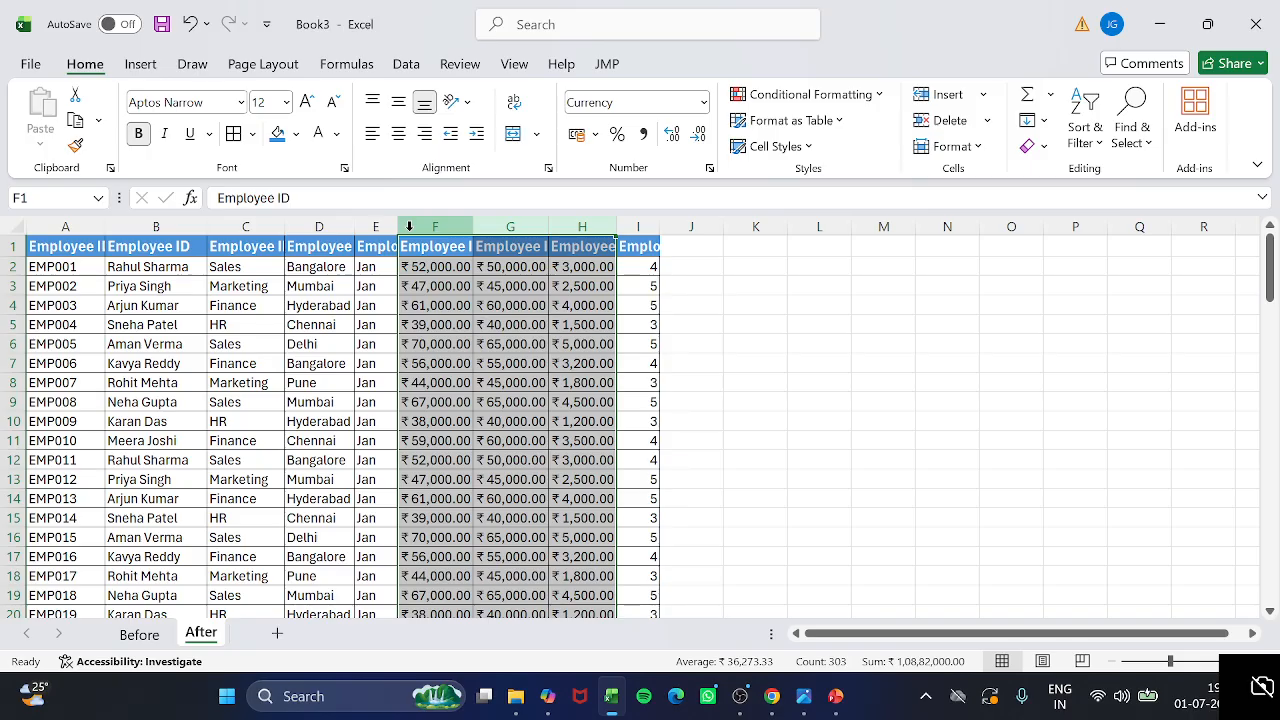
{"action": "left_click", "coordinate": [643, 136]}
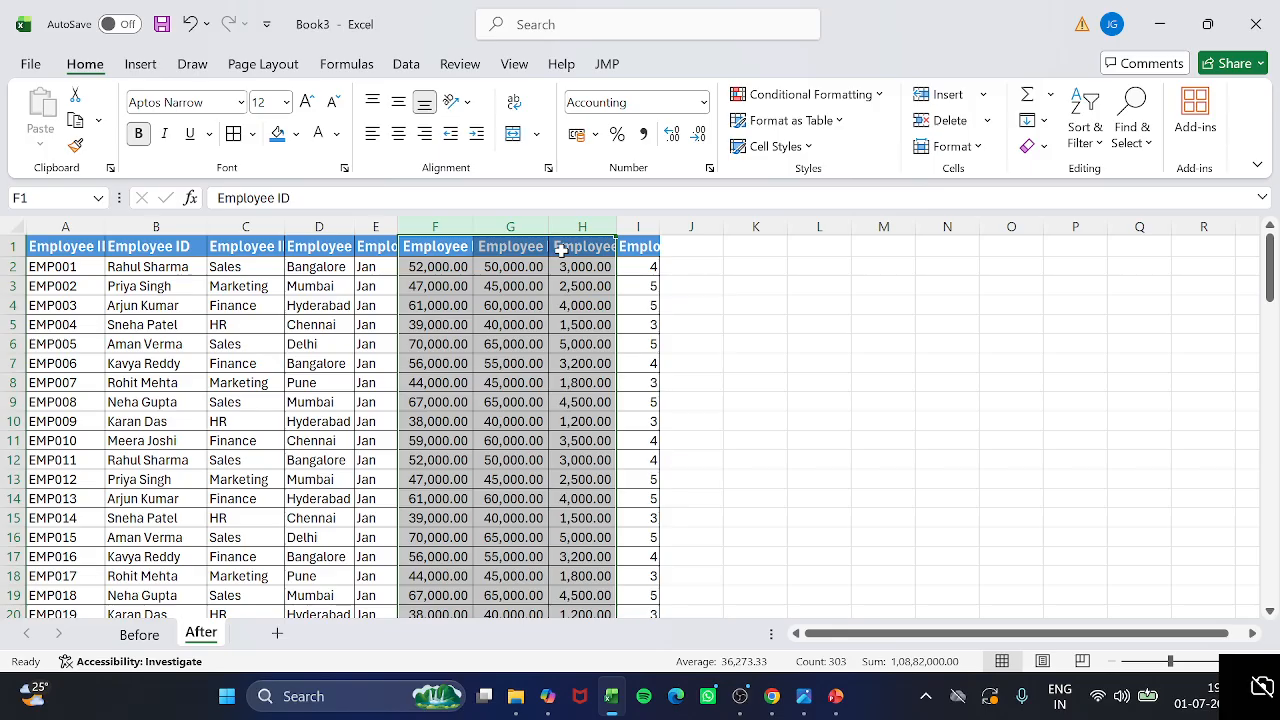
{"action": "key", "text": "ctrl+shift+1"}
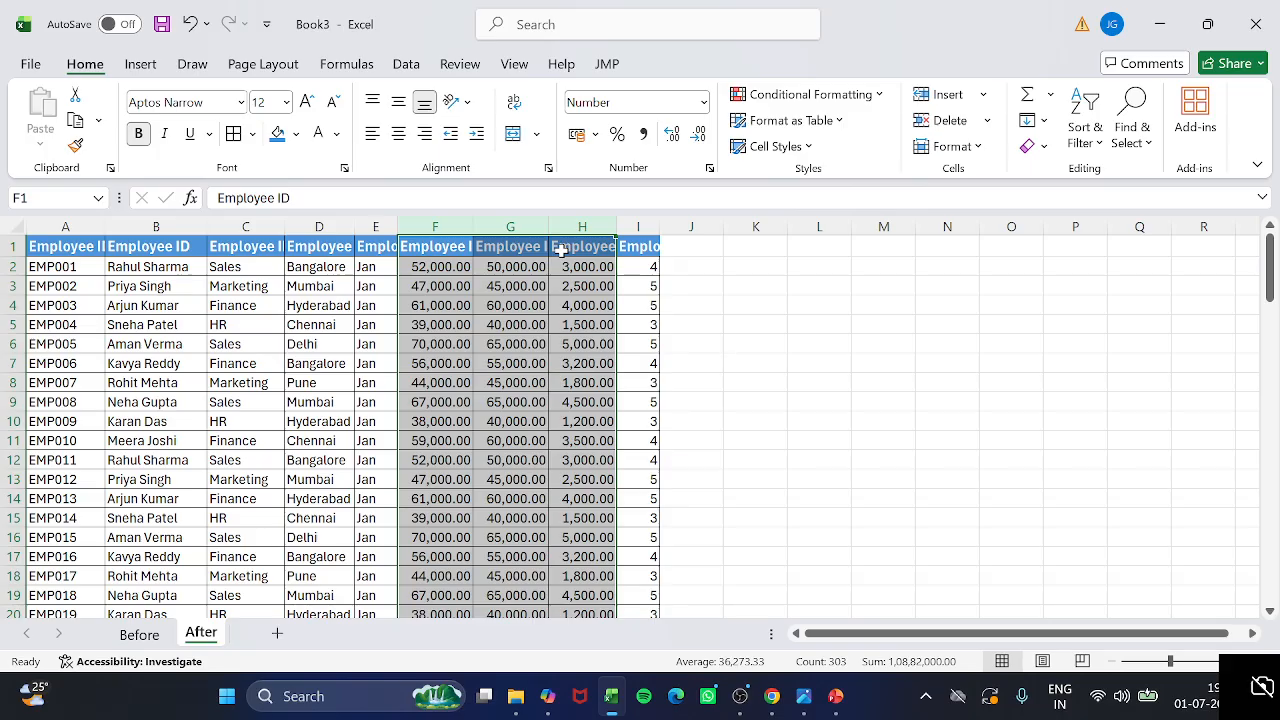
{"action": "left_click", "coordinate": [250, 308]}
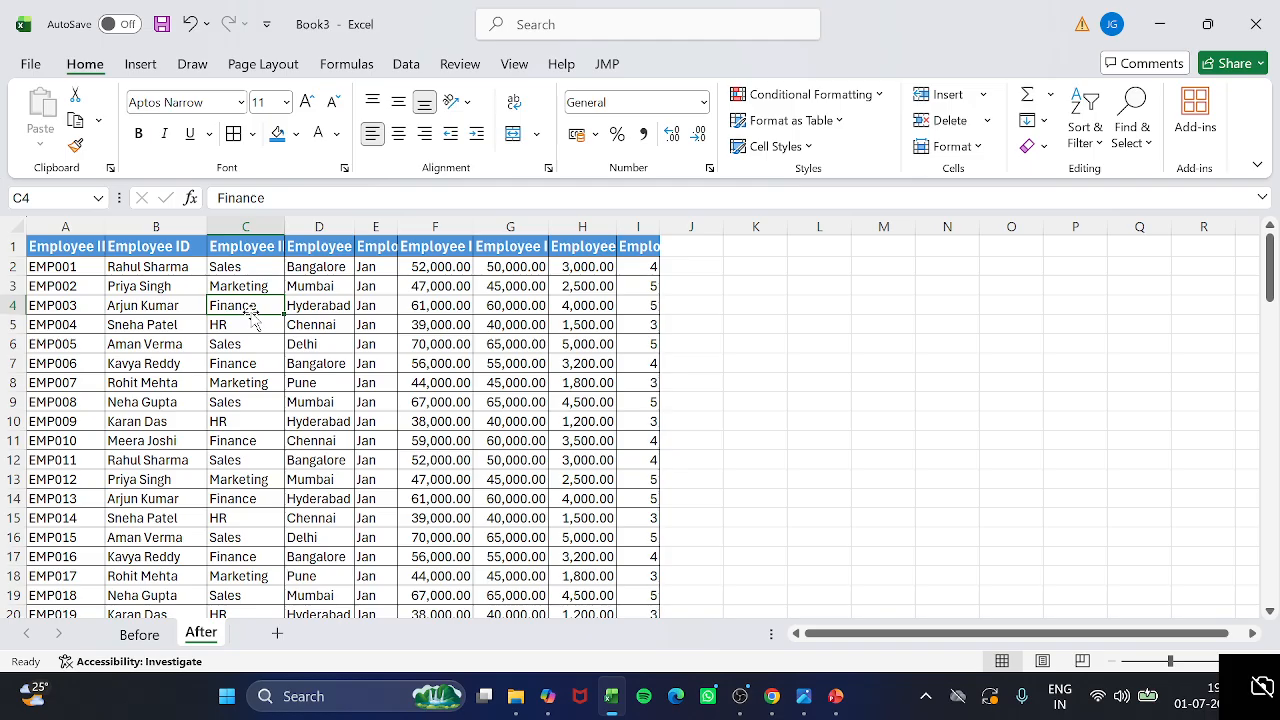
AutoFit the widths of columns D and E so that their full header text fits
{"action": "left_click", "coordinate": [79, 252]}
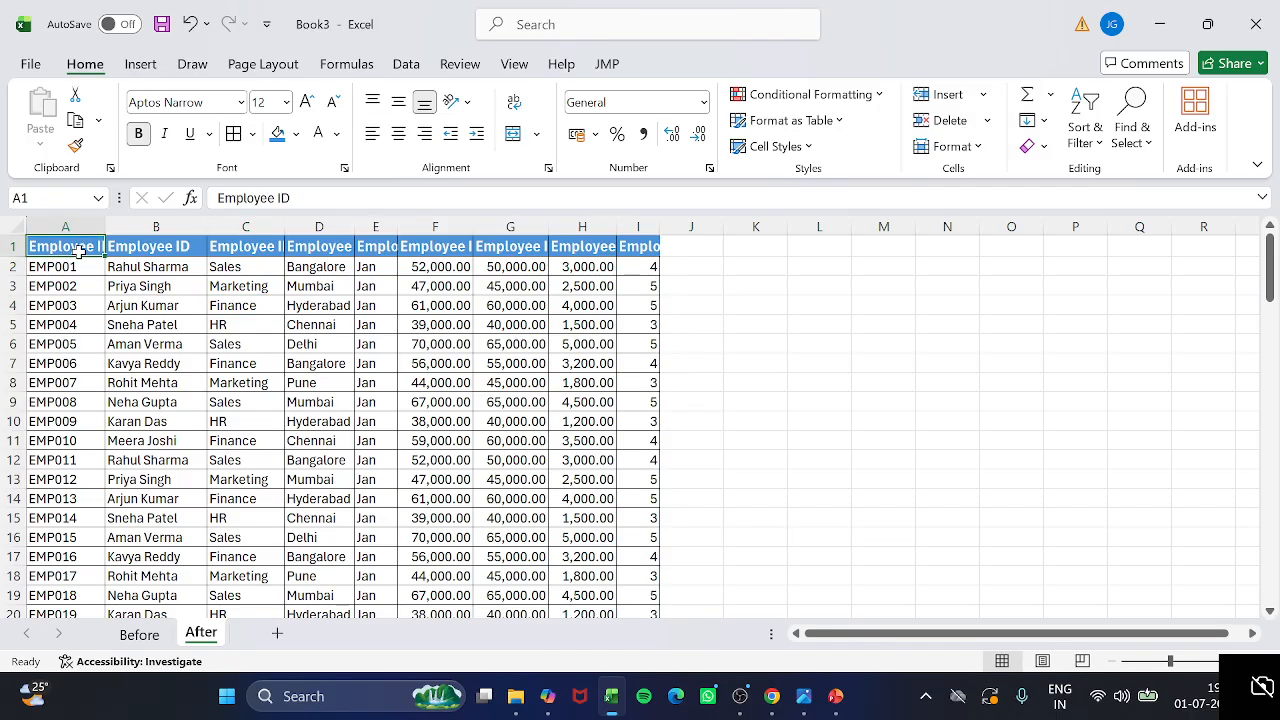
{"action": "left_click", "coordinate": [323, 250]}
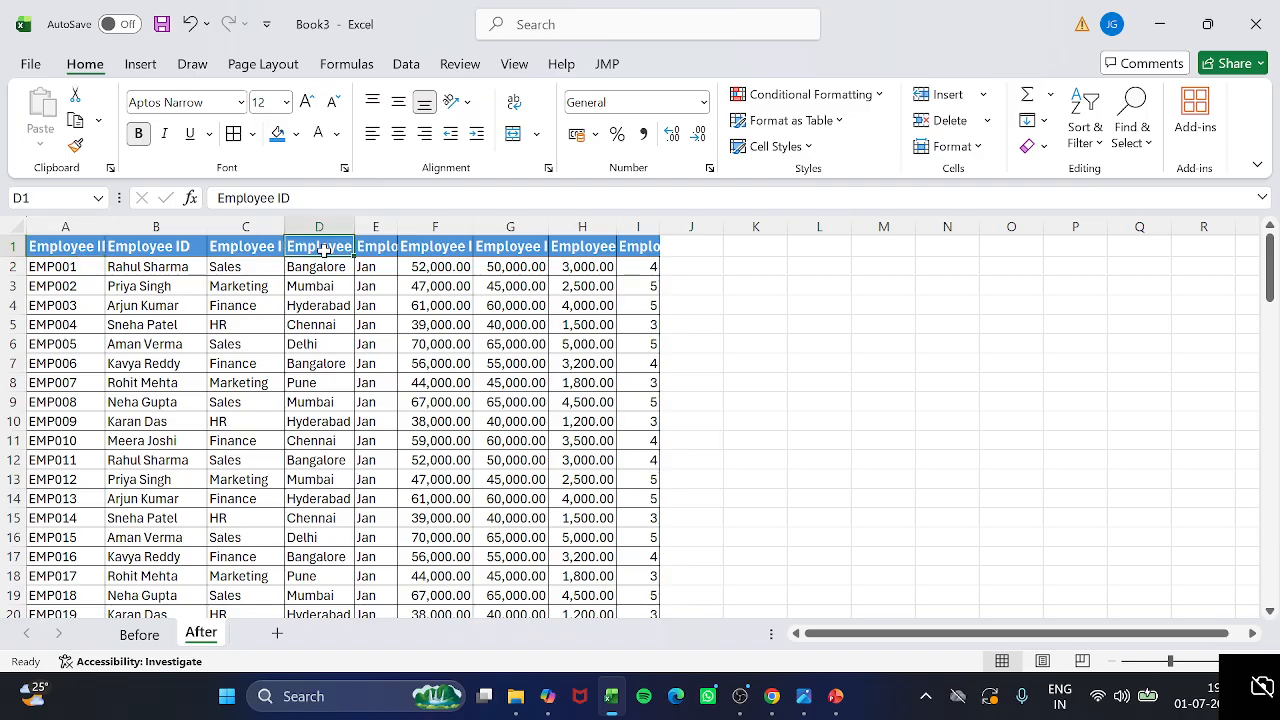
{"action": "left_click", "coordinate": [363, 252]}
{"action": "key", "text": "Right"}
{"action": "key", "text": "Right"}
{"action": "key", "text": "Right"}
{"action": "key", "text": "Right"}
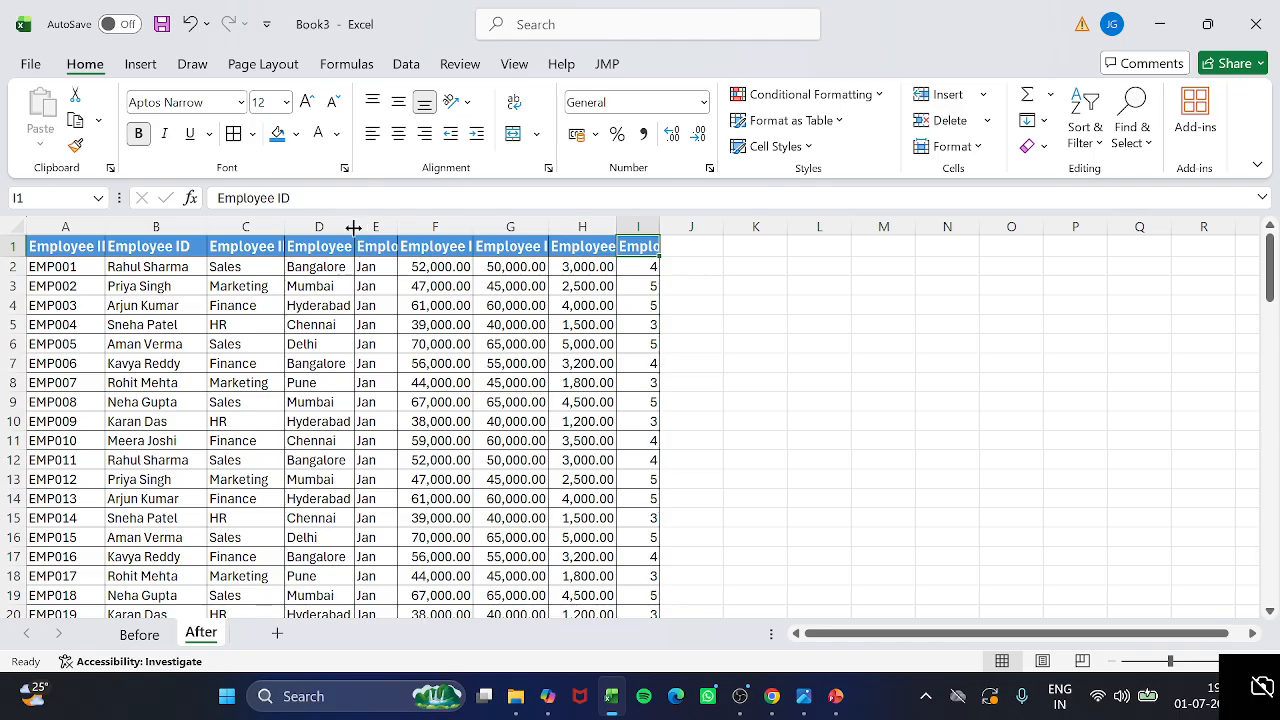
{"action": "double_click", "coordinate": [355, 226]}
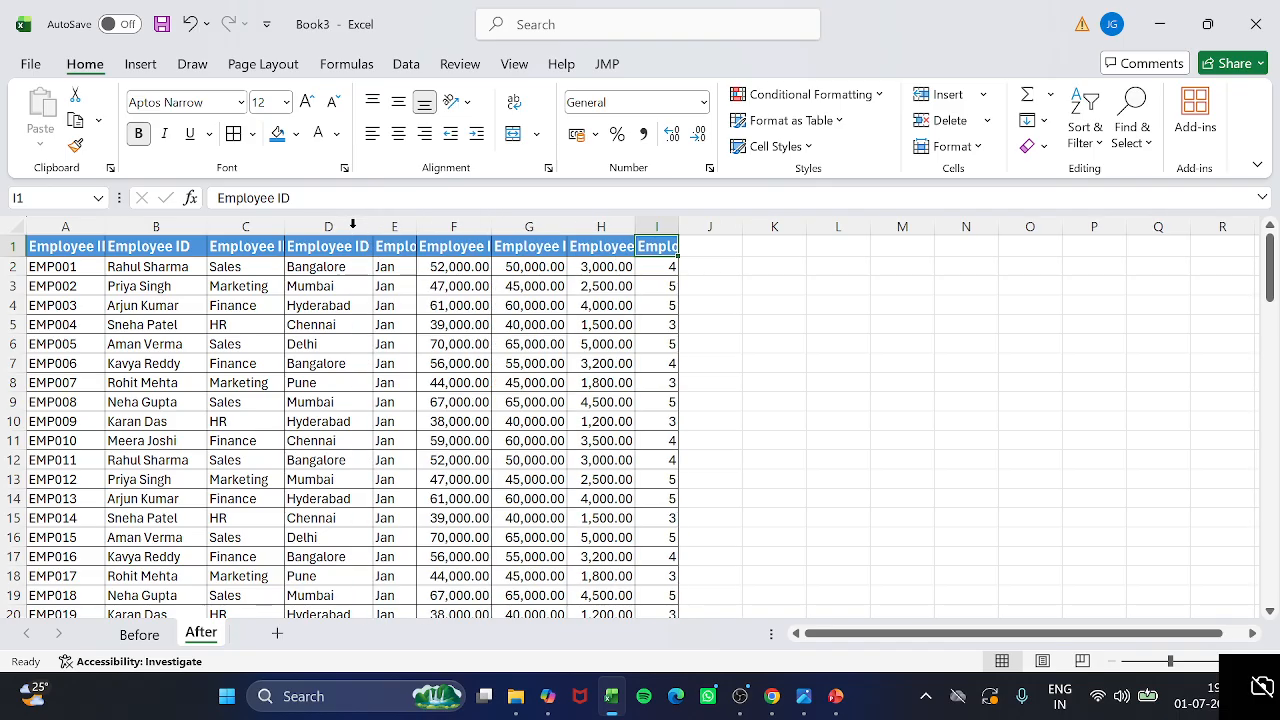
{"action": "double_click", "coordinate": [417, 225]}
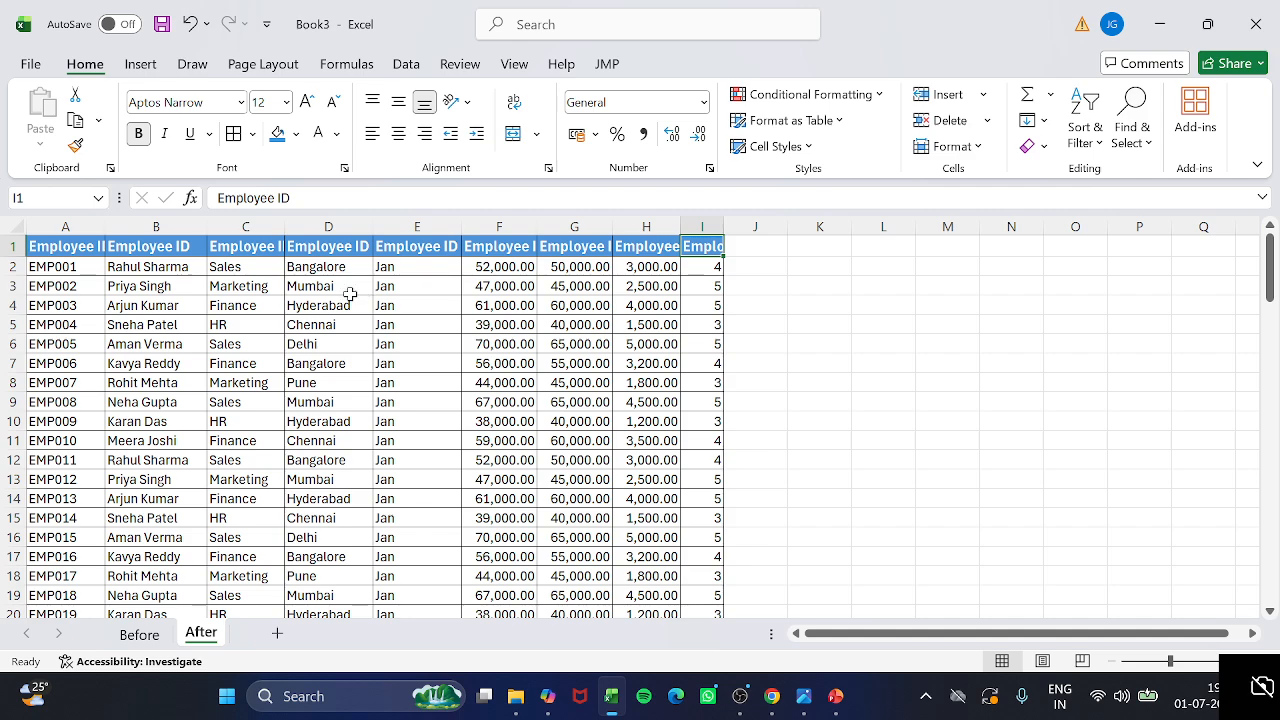
{"action": "left_click", "coordinate": [80, 243]}
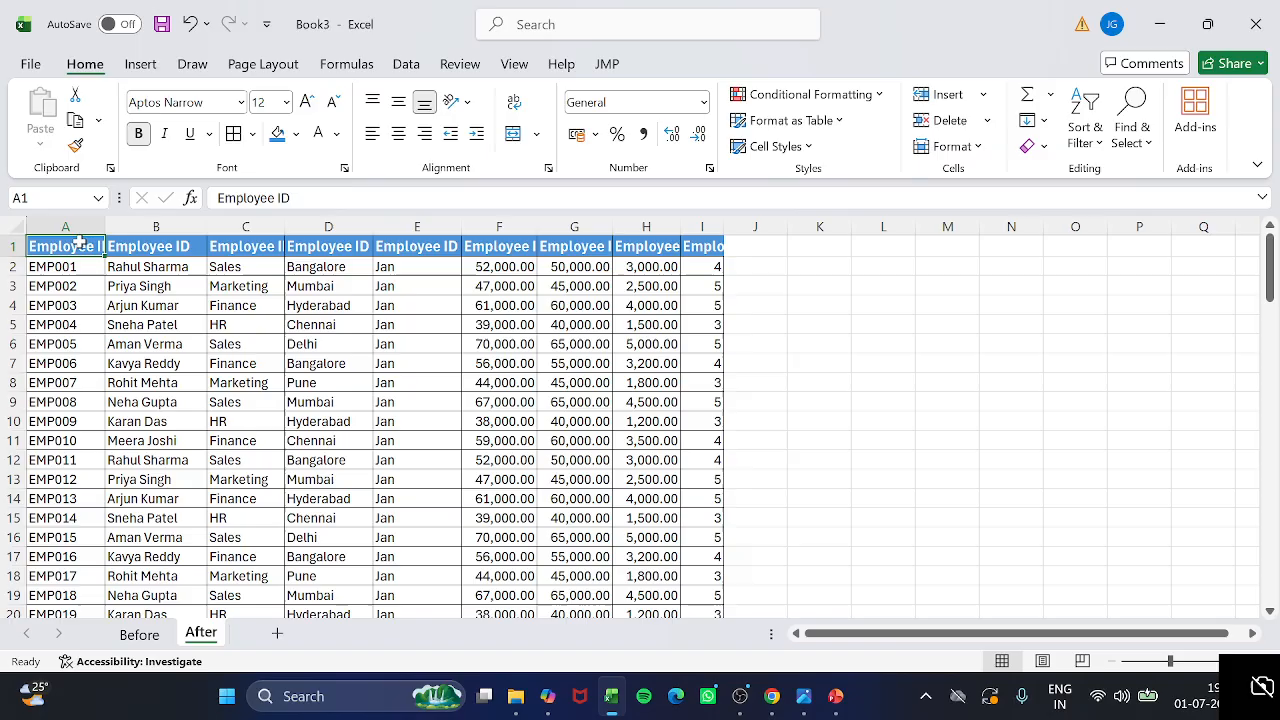
AutoFit the column widths of the whole employee table in A1:I101
{"action": "key", "text": "ctrl+shift+Right"}
{"action": "key", "text": "ctrl+shift+Down"}
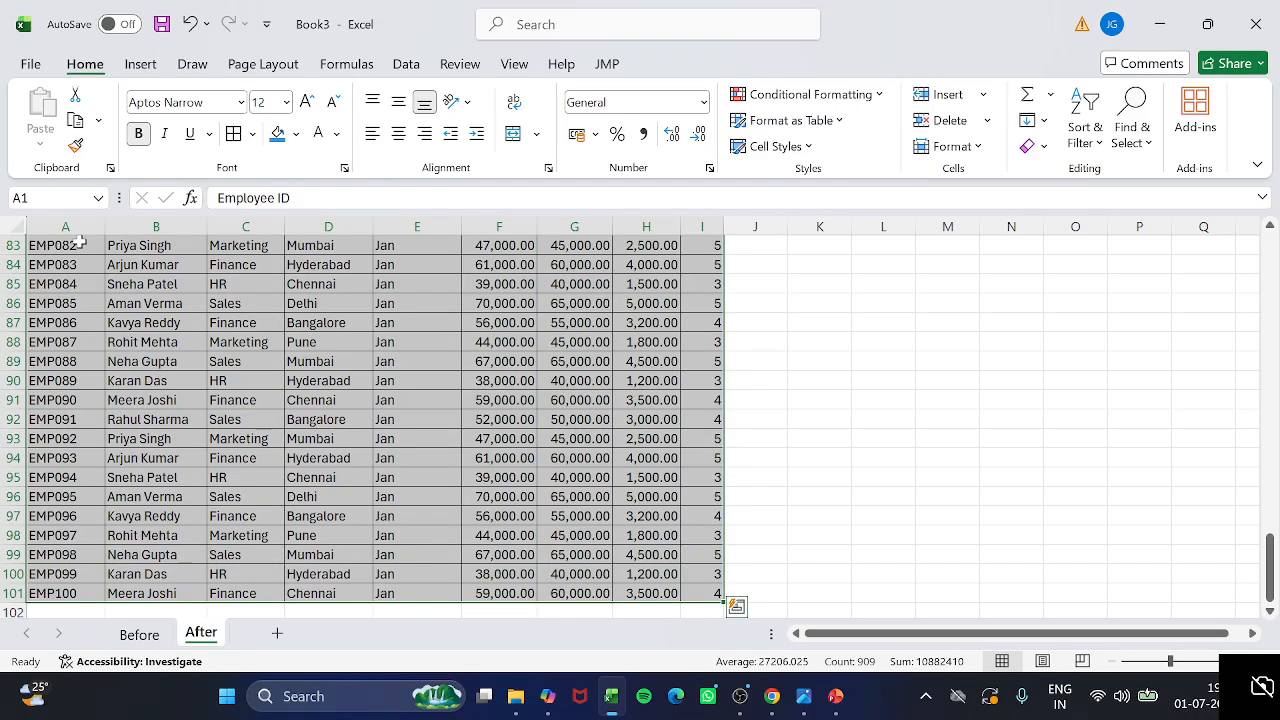
{"action": "key", "text": "alt"}
{"action": "key", "text": "o"}
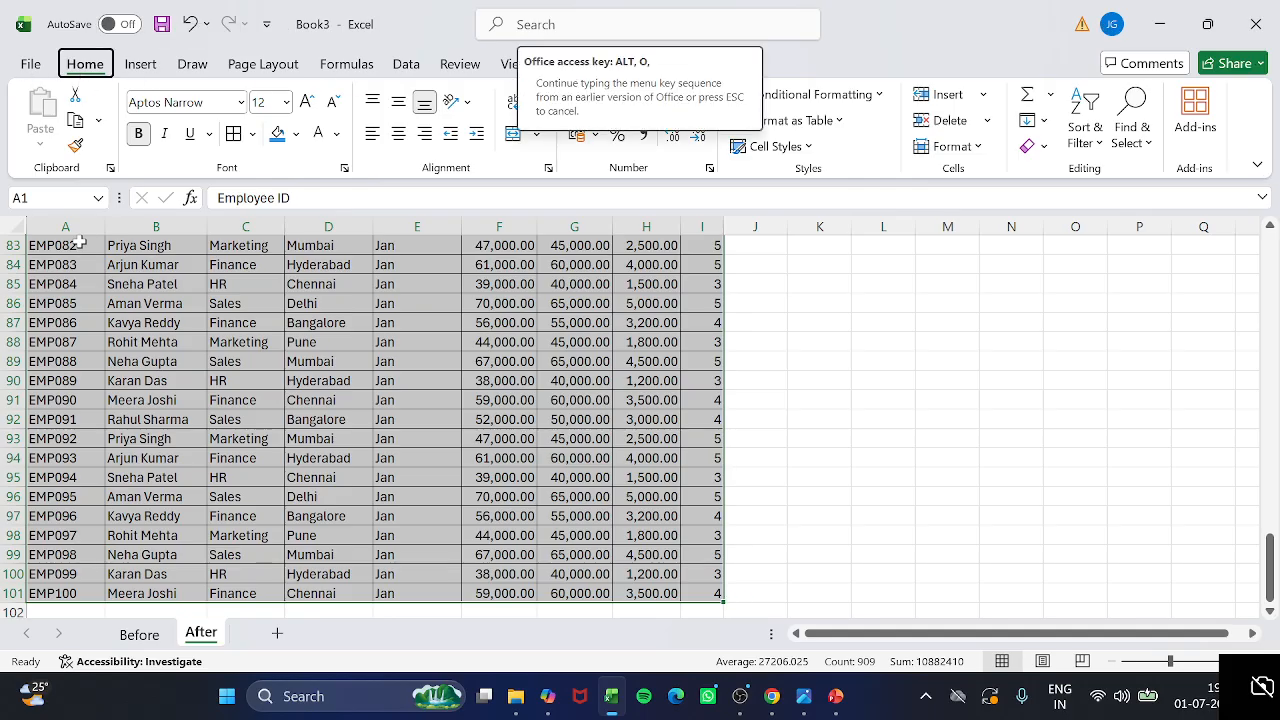
{"action": "key", "text": "c"}
{"action": "key", "text": "a"}
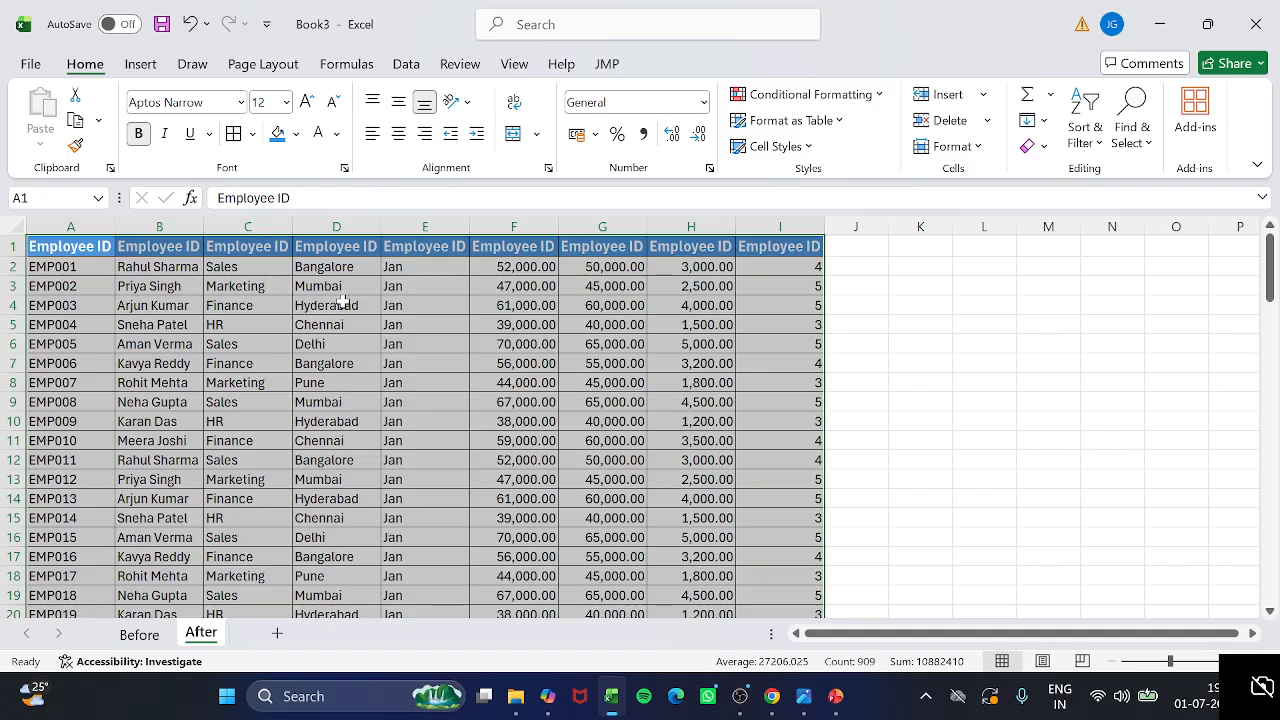
{"action": "key", "text": "ctrl+Home"}
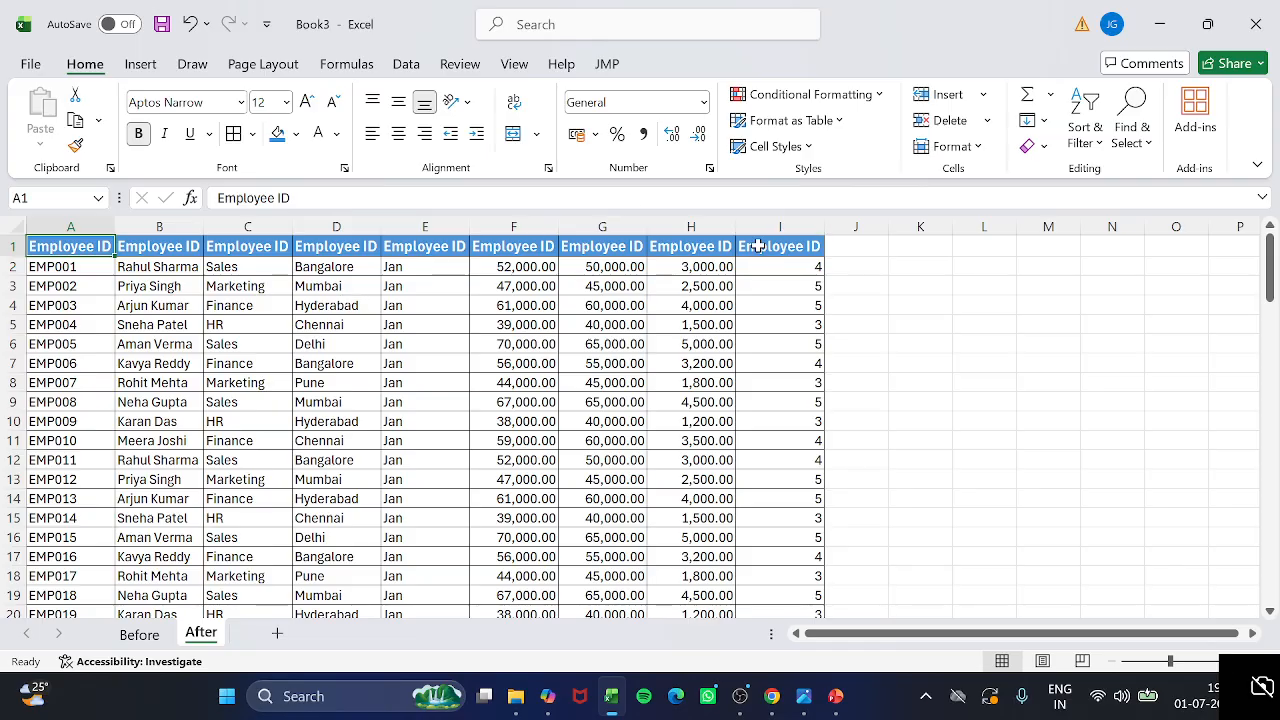
Replace the header in cell I1 with "Employee Performance Rating Based on Monthly Sales"
{"action": "left_click", "coordinate": [758, 246]}
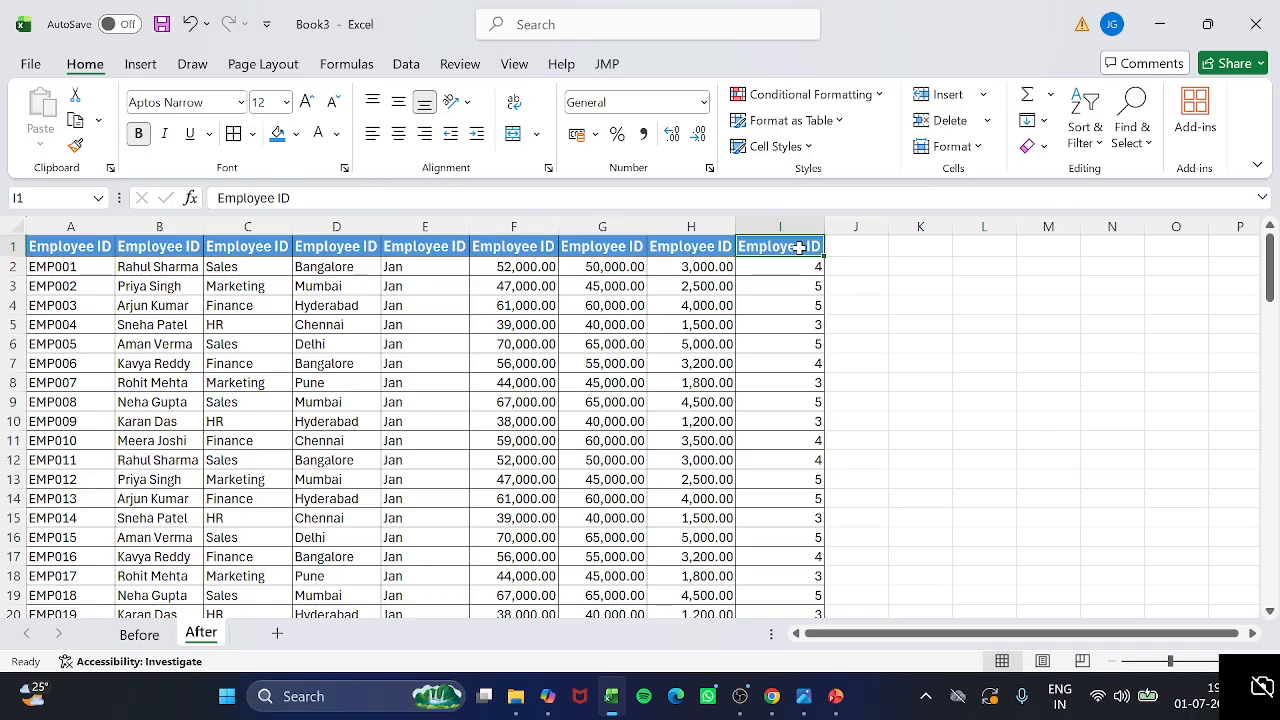
{"action": "type", "text": "Employee"}
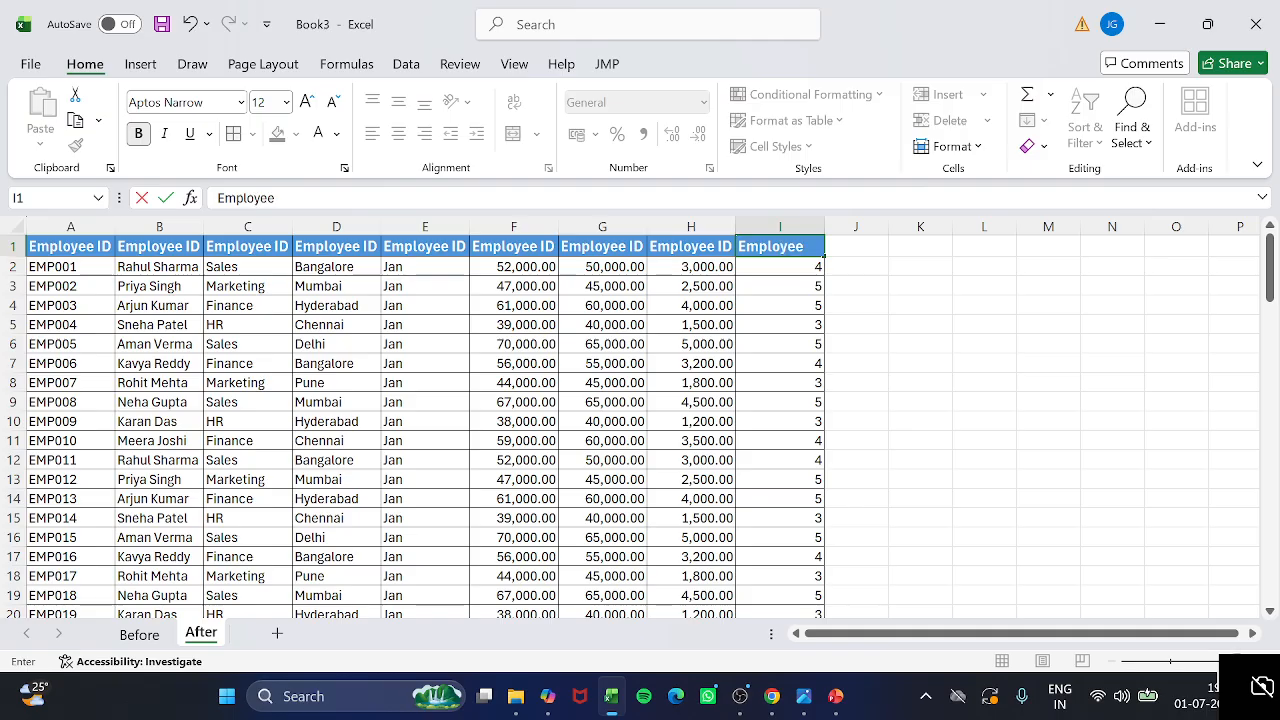
{"action": "type", "text": " Performa"}
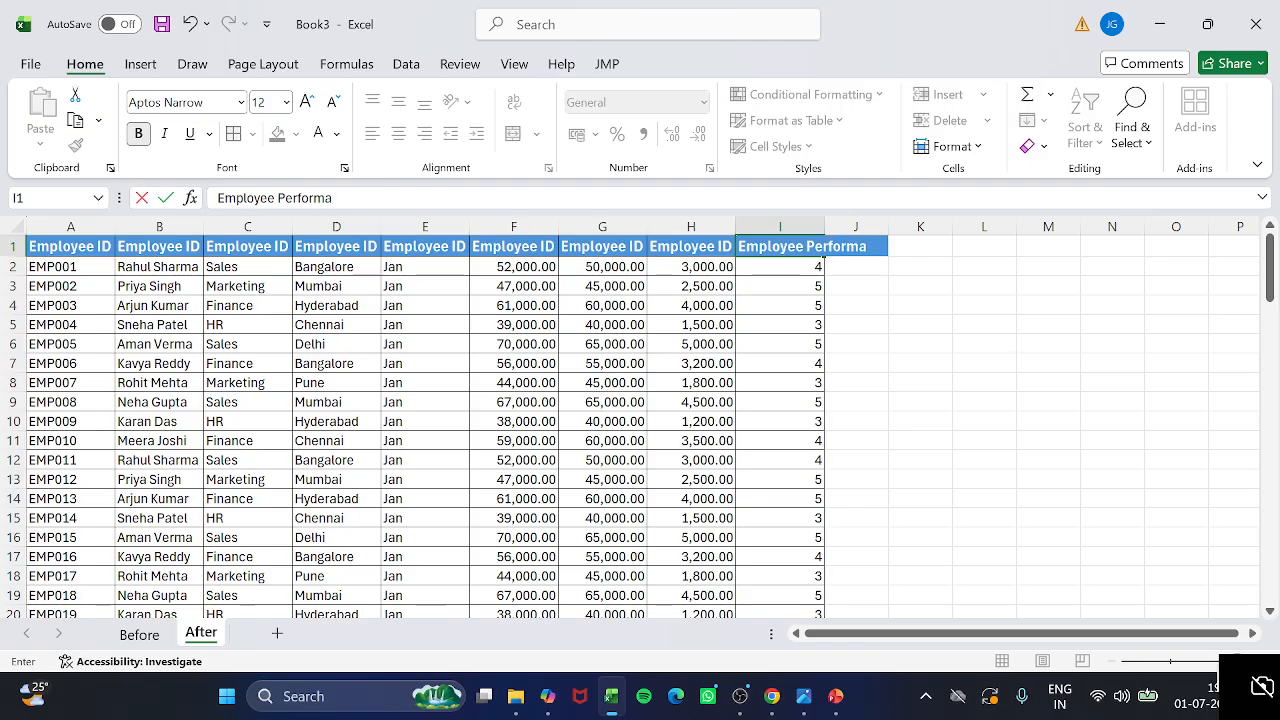
{"action": "type", "text": "nce"}
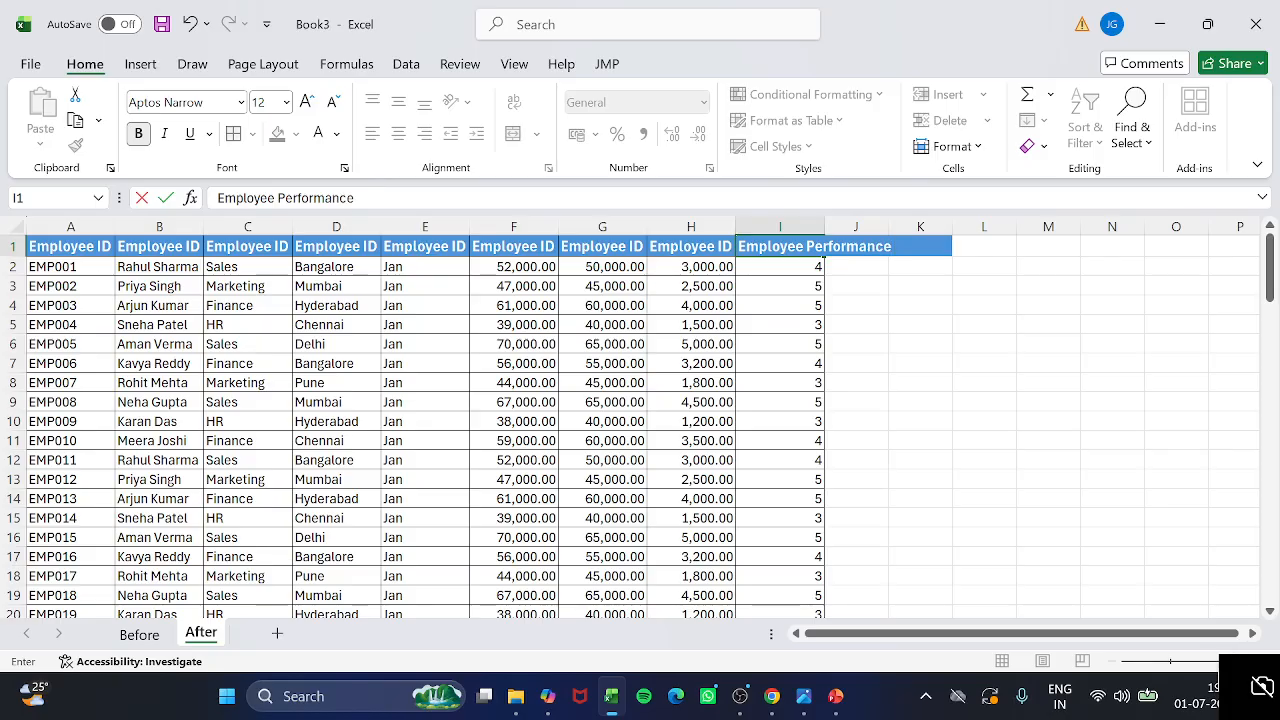
{"action": "type", "text": " Rating Based on"}
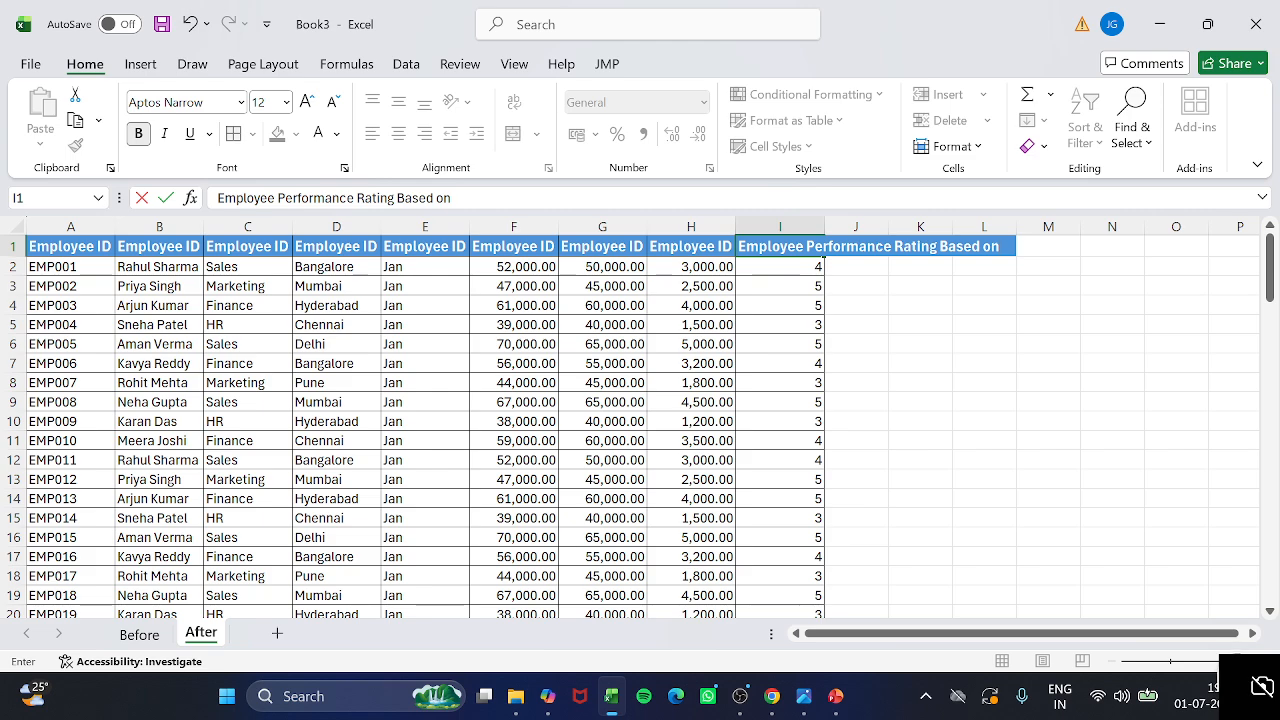
{"action": "type", "text": " Monthly Salary"}
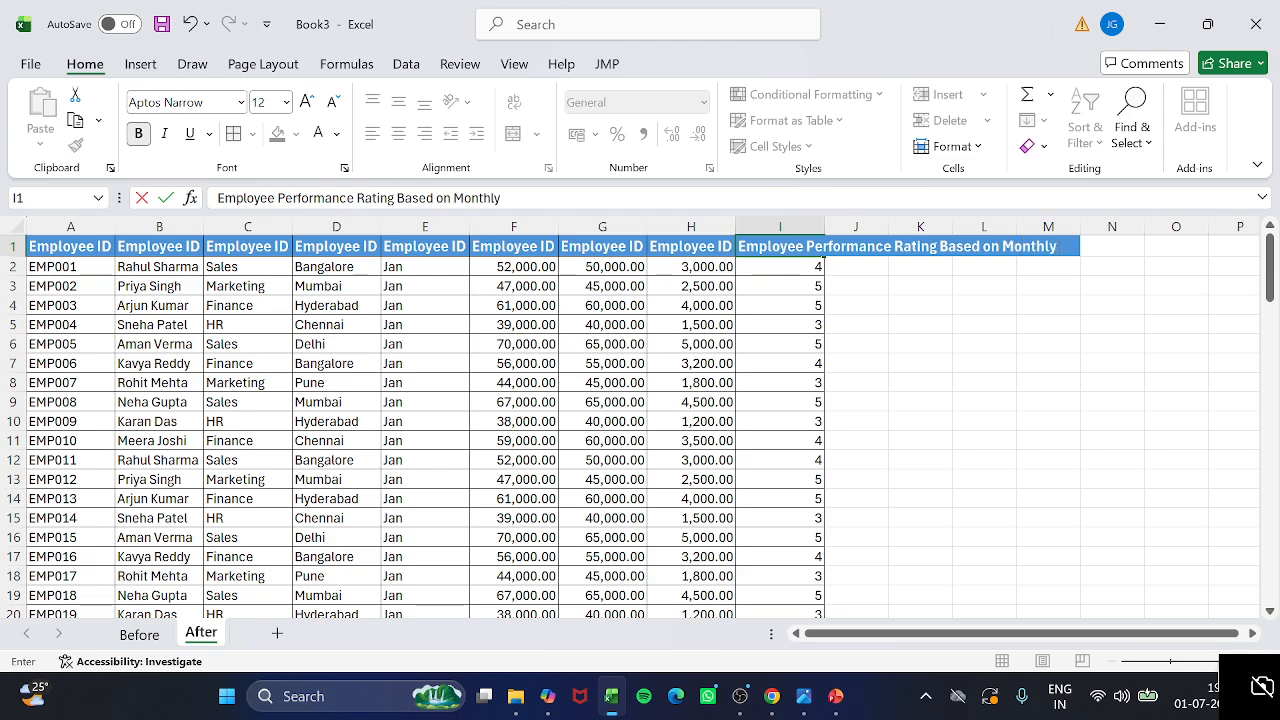
{"action": "key", "text": "Return"}
Try wrapping the long header text in cell I1, and undo the wrap
{"action": "left_click", "coordinate": [800, 247]}
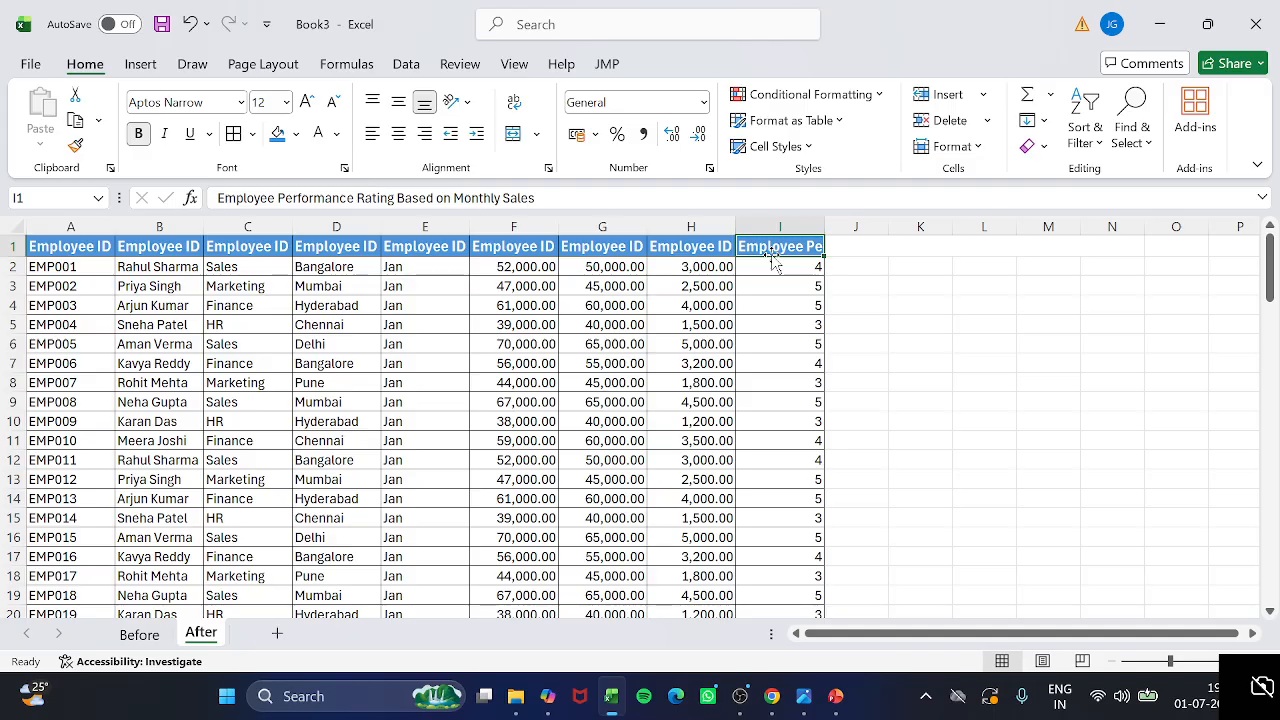
{"action": "key", "text": "alt"}
{"action": "key", "text": "h"}
{"action": "key", "text": "w"}
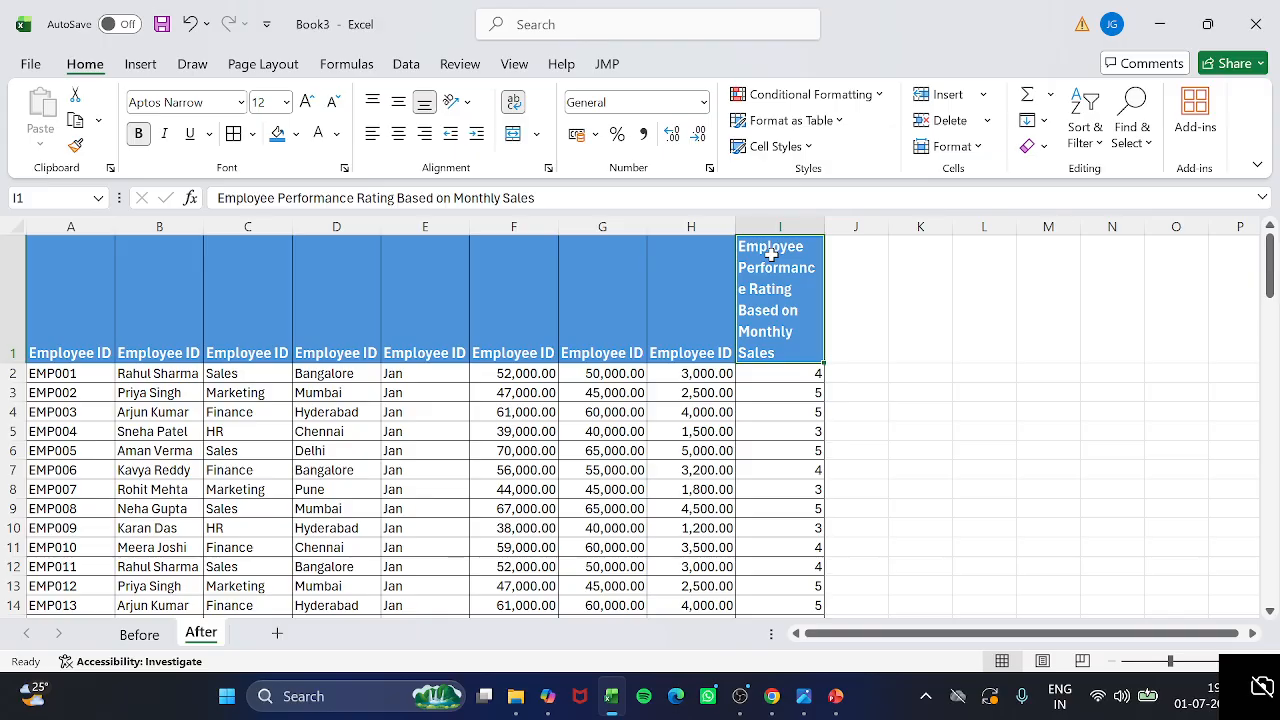
{"action": "key", "text": "ctrl+z"}
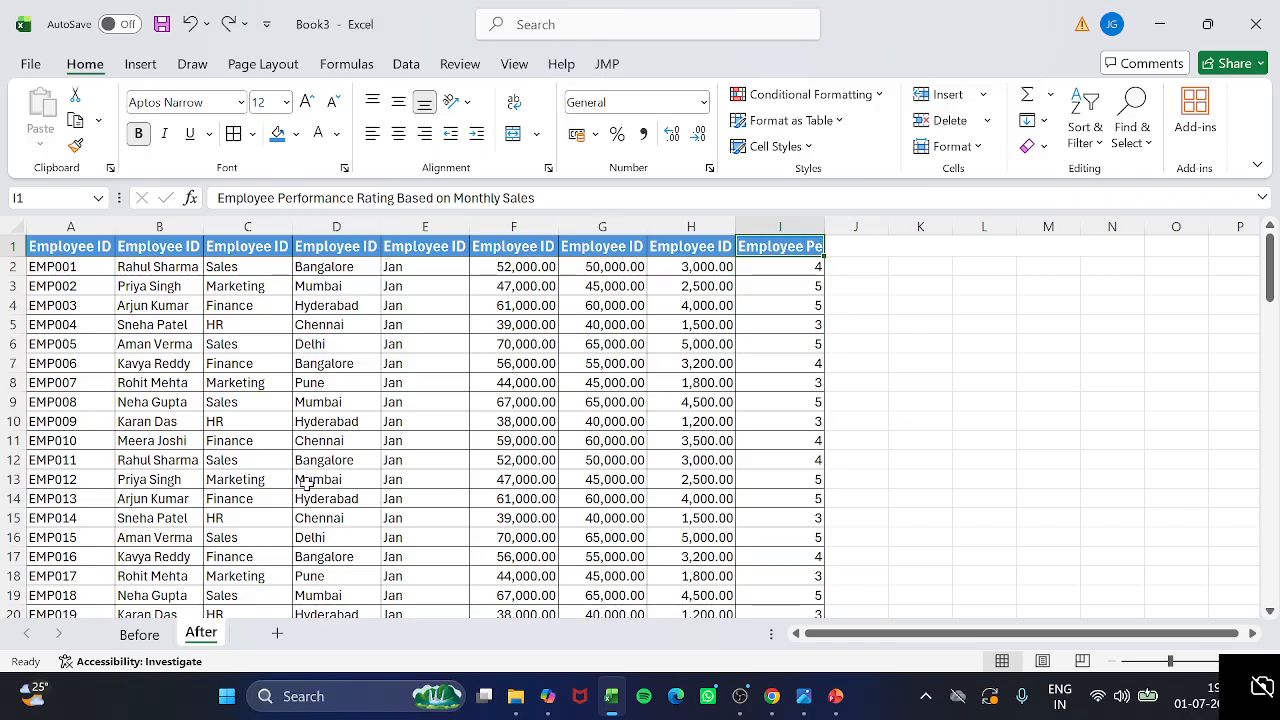
Select the data range A1:I101 and look through its Quick Analysis options, including Formatting and Tables
{"action": "left_click", "coordinate": [60, 250]}
{"action": "key", "text": "ctrl+shift+Right"}
{"action": "key", "text": "ctrl+shift+Down"}
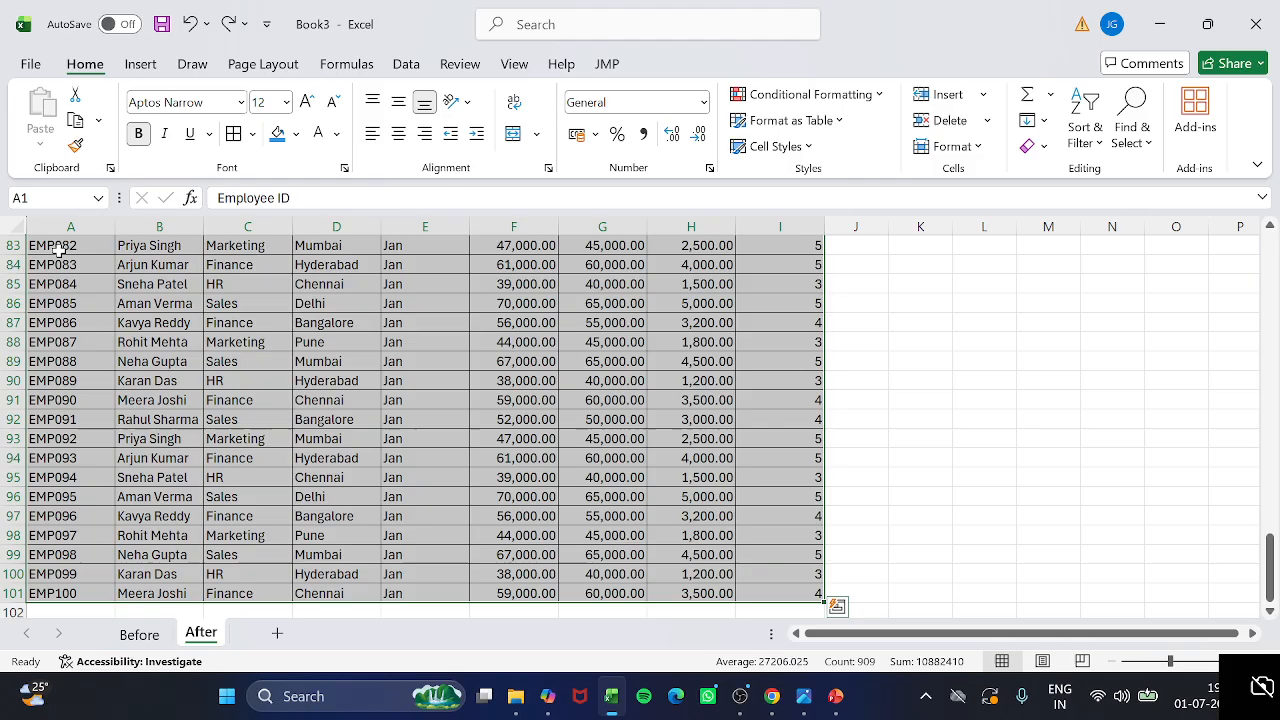
{"action": "key", "text": "ctrl+q"}
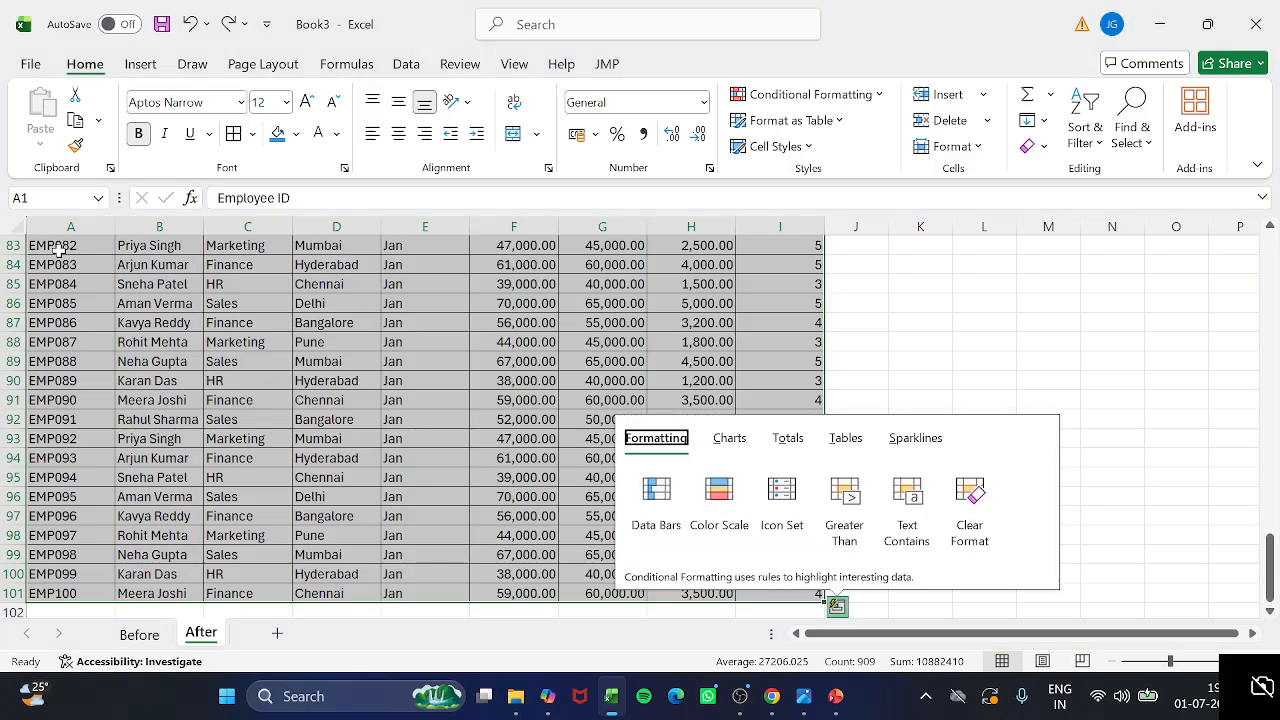
{"action": "key", "text": "Right"}
{"action": "key", "text": "Right"}
{"action": "key", "text": "Right"}
{"action": "key", "text": "Escape"}
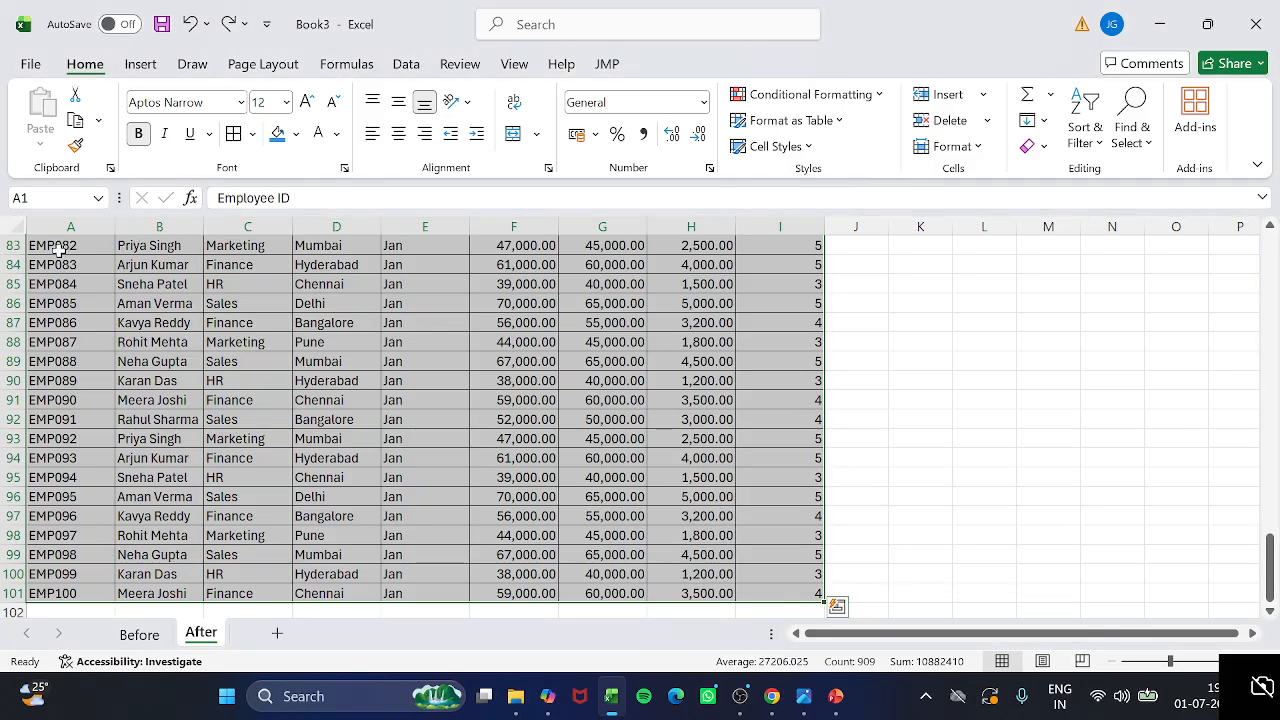
{"action": "key", "text": "ctrl+q"}
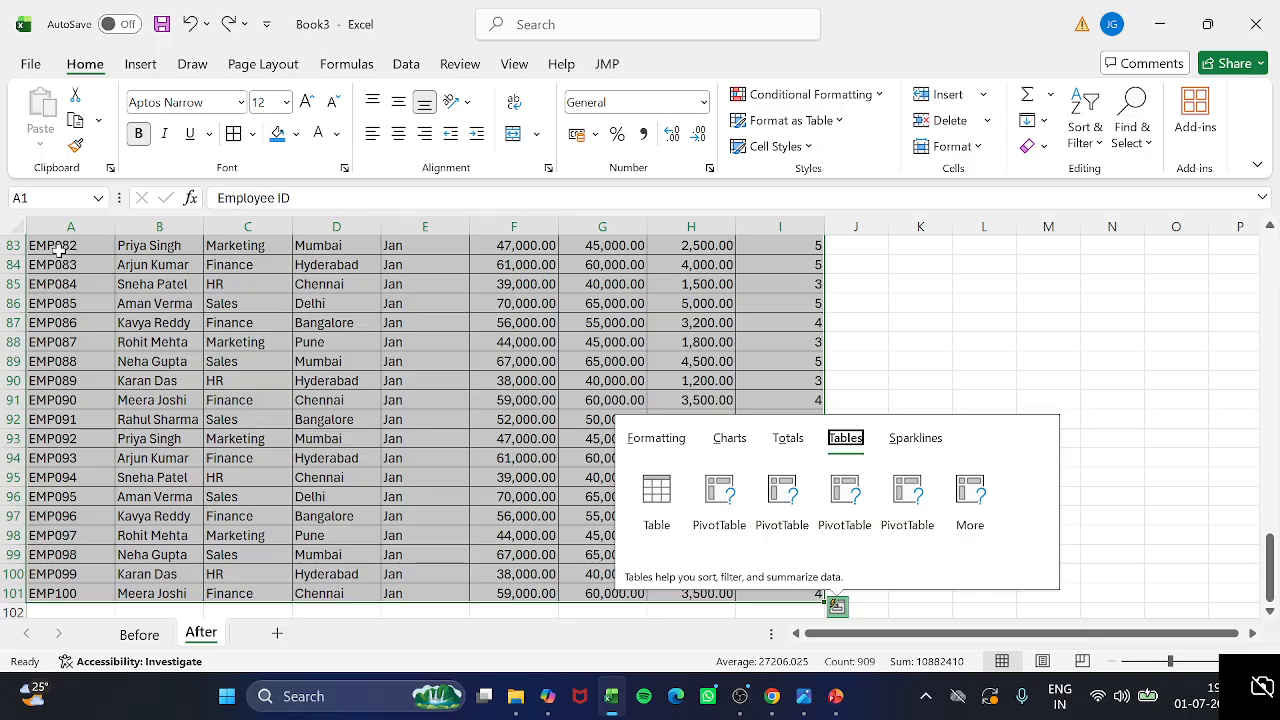
{"action": "key", "text": "Escape"}
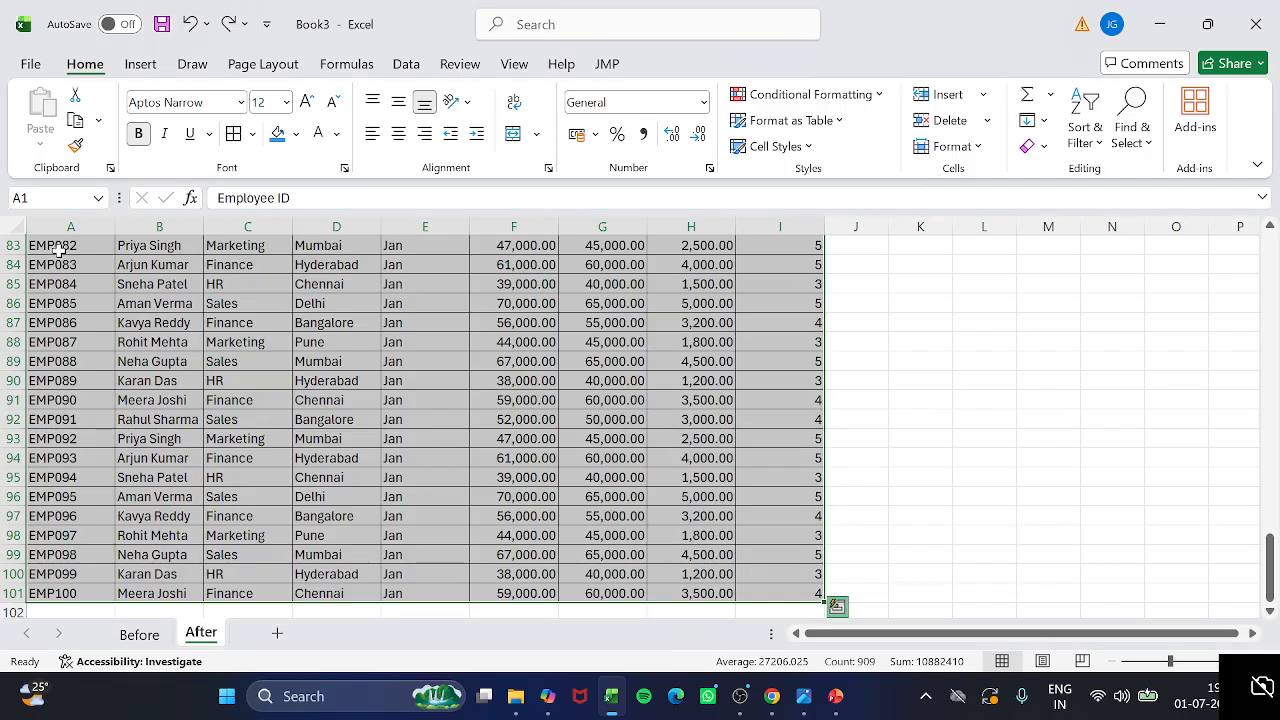
Convert the selected range A1:I101 into an Excel table with headers
{"action": "key", "text": "ctrl+t"}
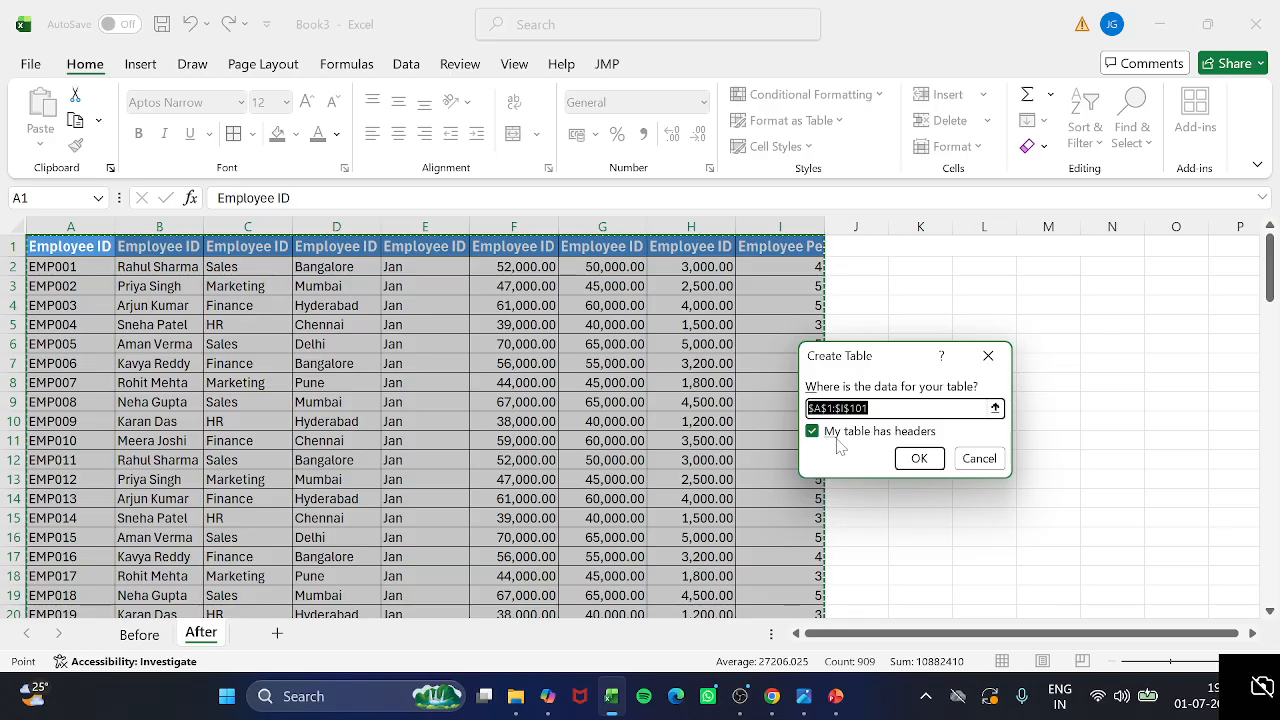
{"action": "left_click", "coordinate": [917, 460]}
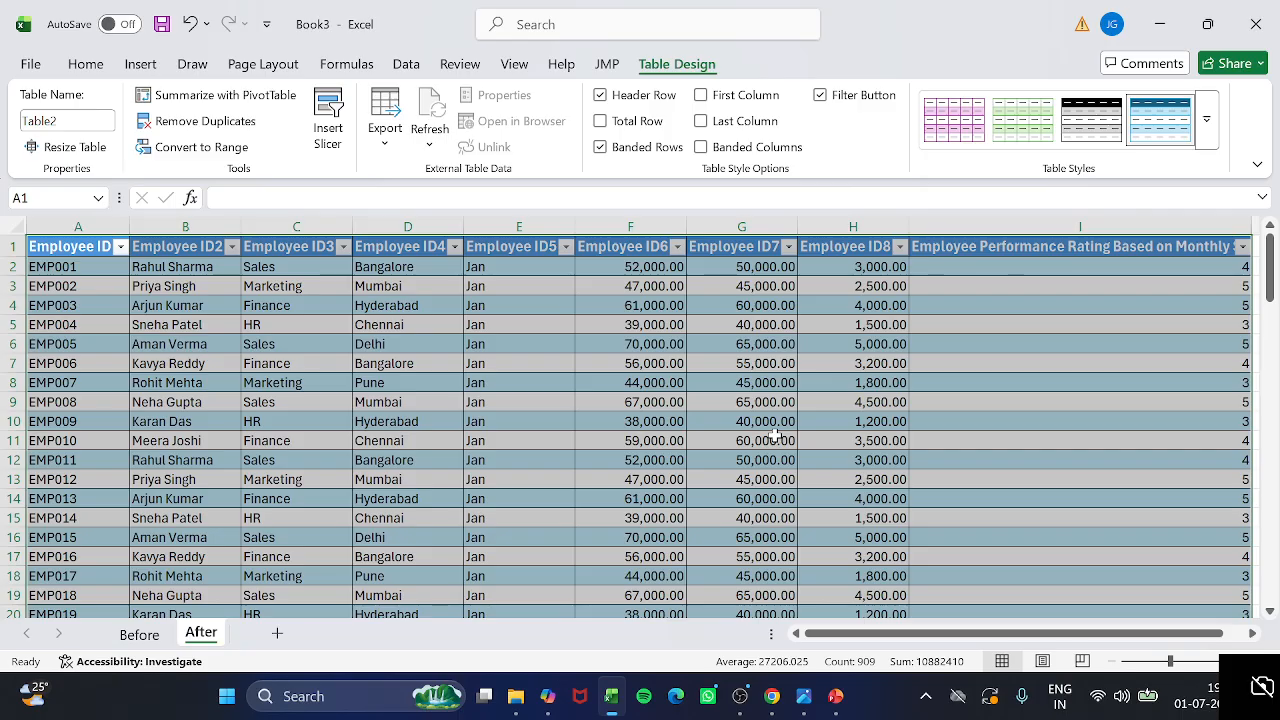
{"action": "left_click", "coordinate": [380, 361]}
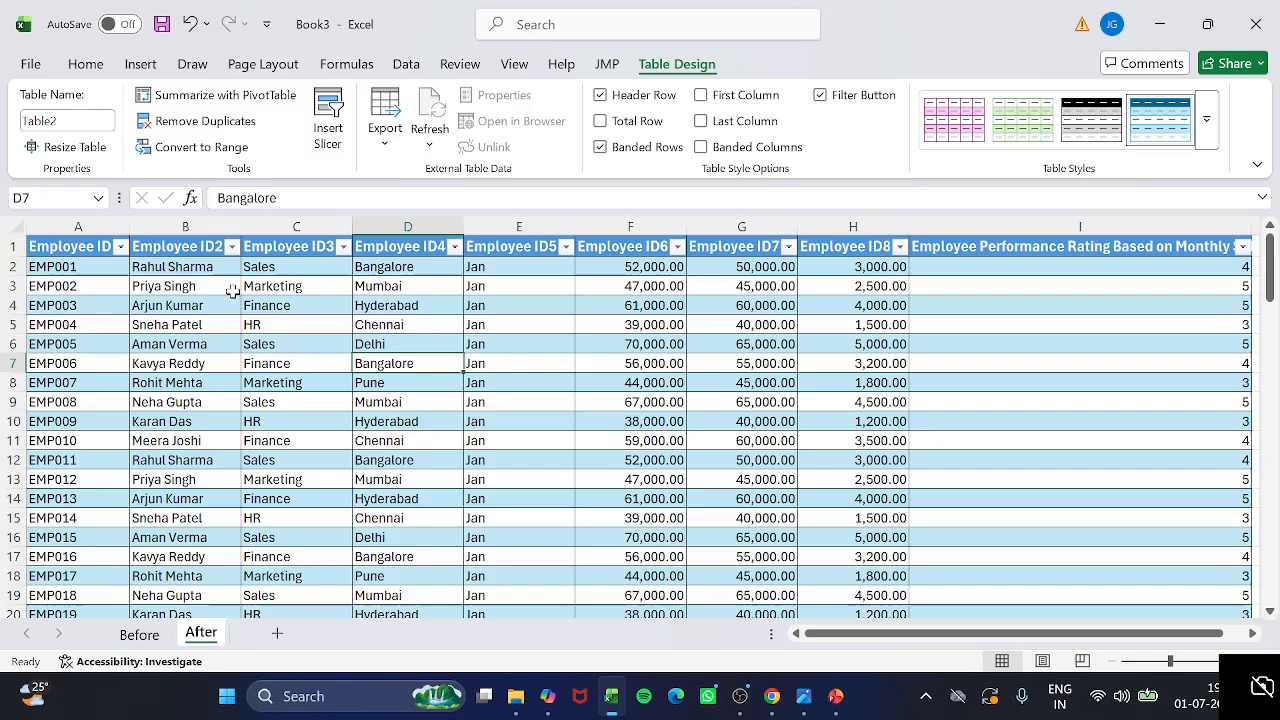
{"action": "scroll", "coordinate": [232, 290], "scroll_direction": "down", "scroll_amount": 3}
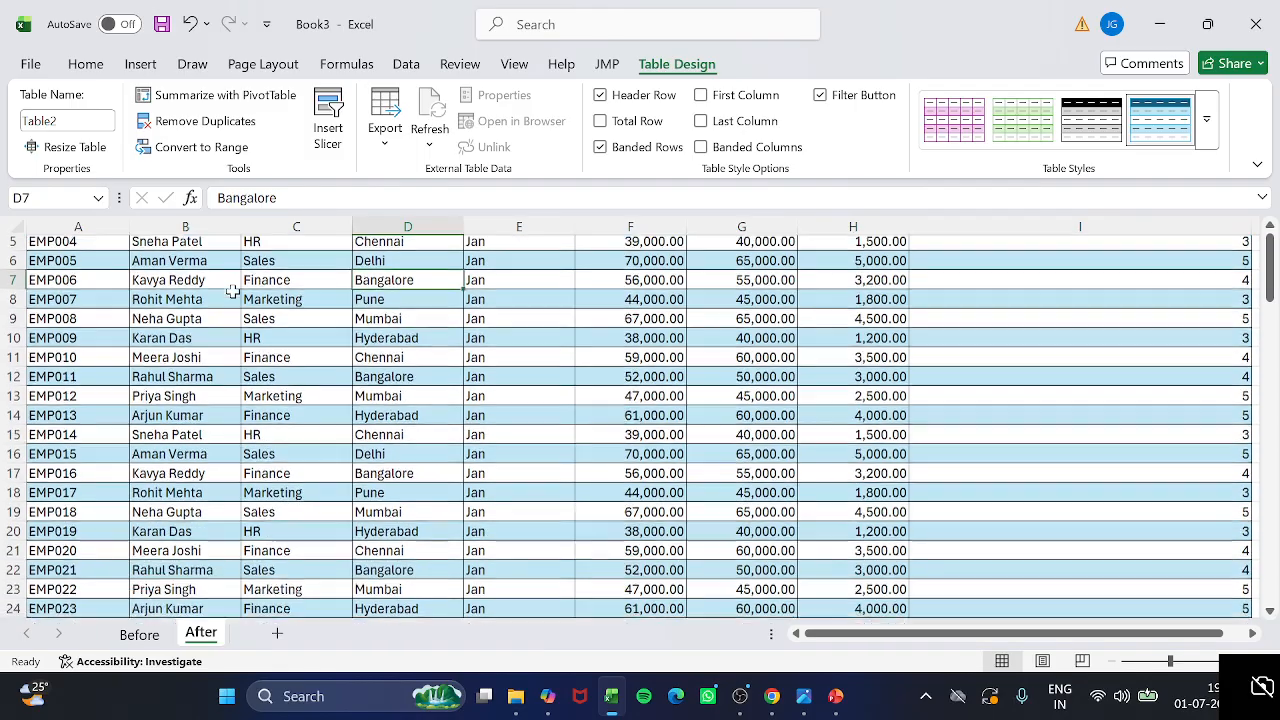
{"action": "scroll", "coordinate": [210, 270], "scroll_direction": "up", "scroll_amount": 3}
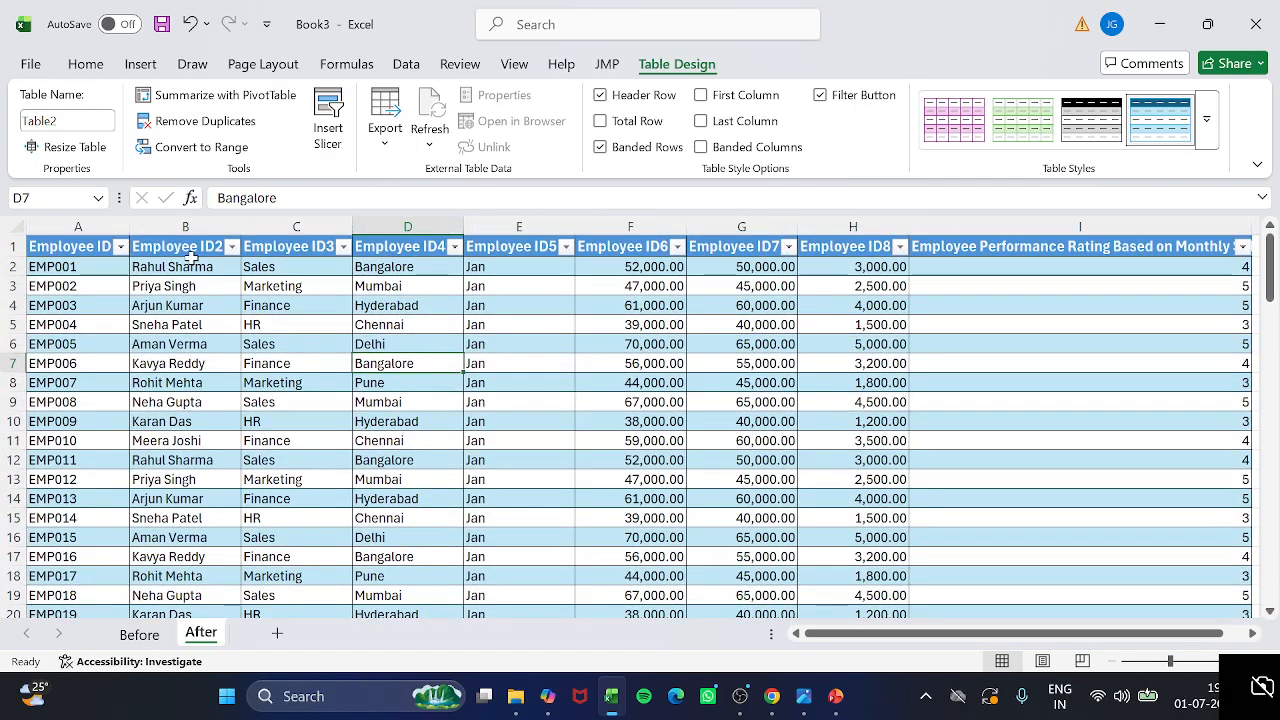
Freeze the top row of the After sheet, which holds the table headers
{"action": "left_click", "coordinate": [172, 245]}
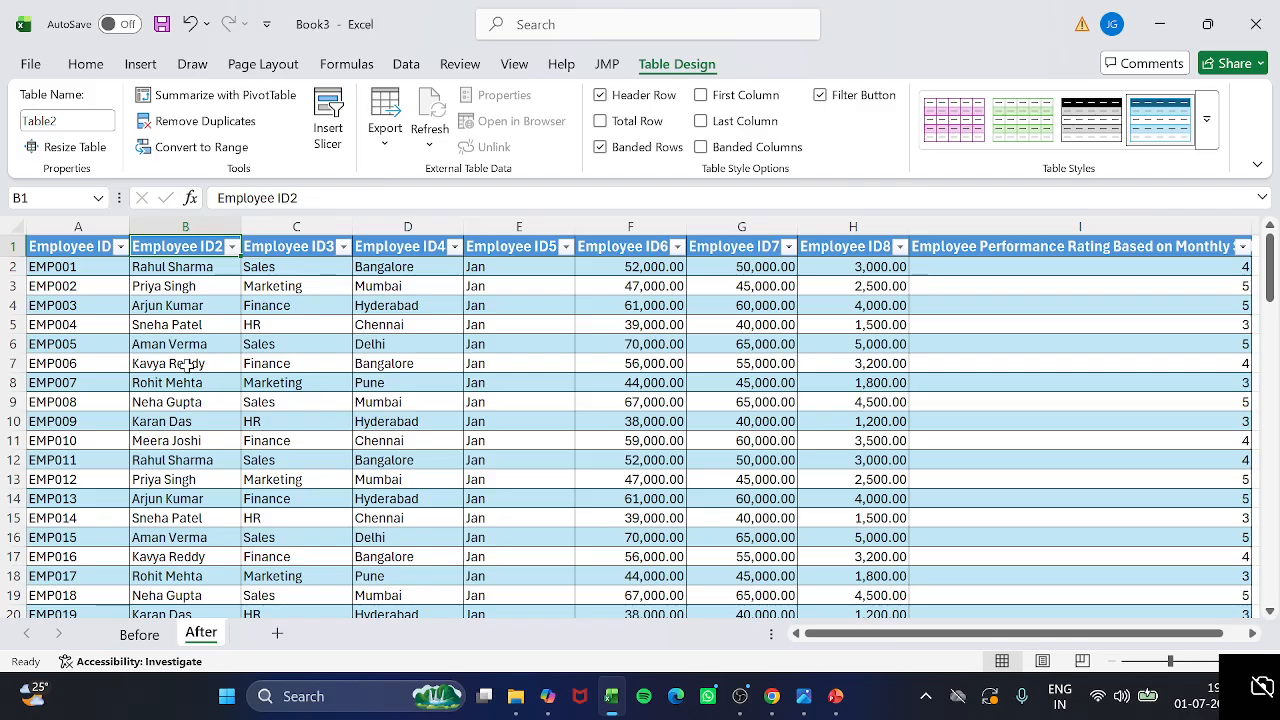
{"action": "key", "text": "shift+space"}
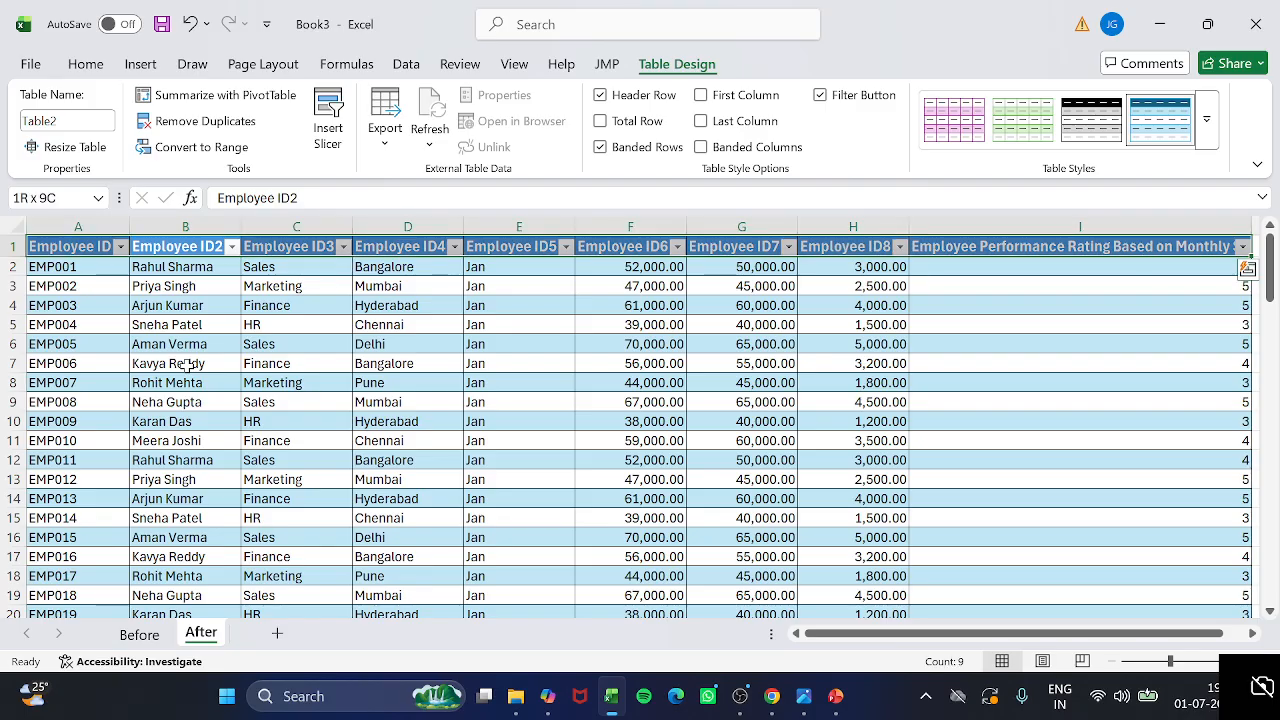
{"action": "key", "text": "alt"}
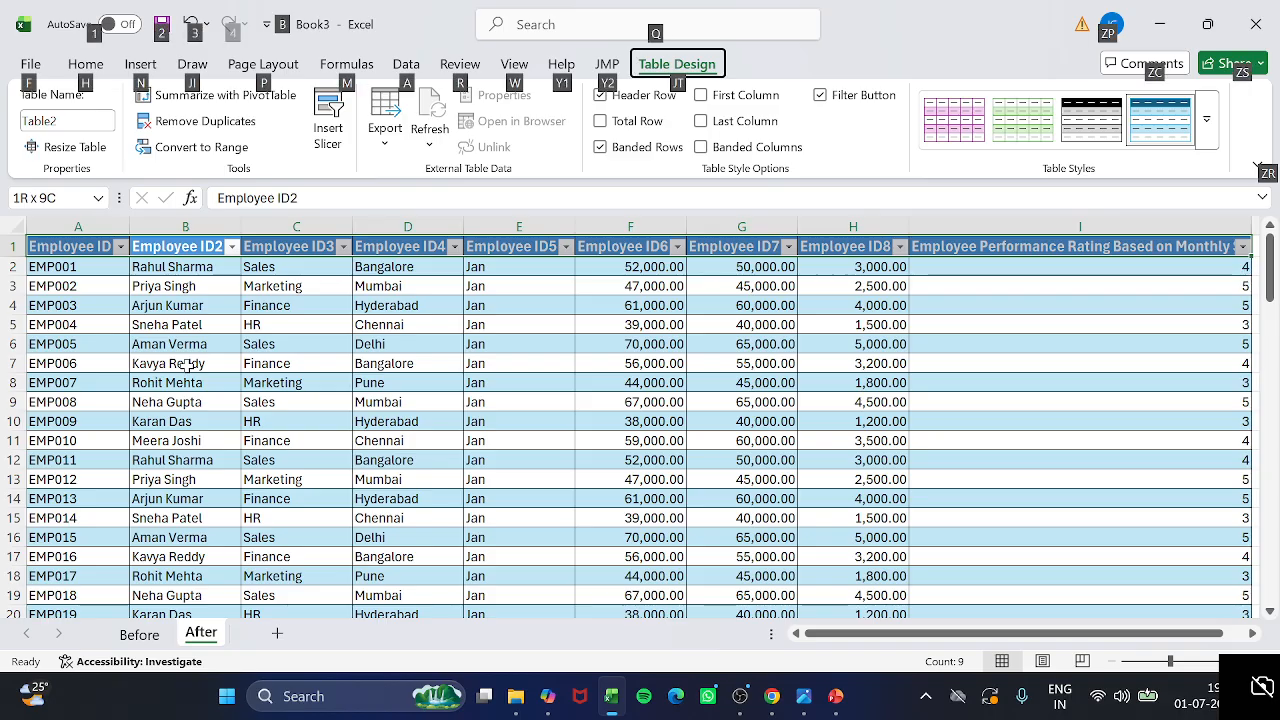
{"action": "key", "text": "w"}
{"action": "key", "text": "f"}
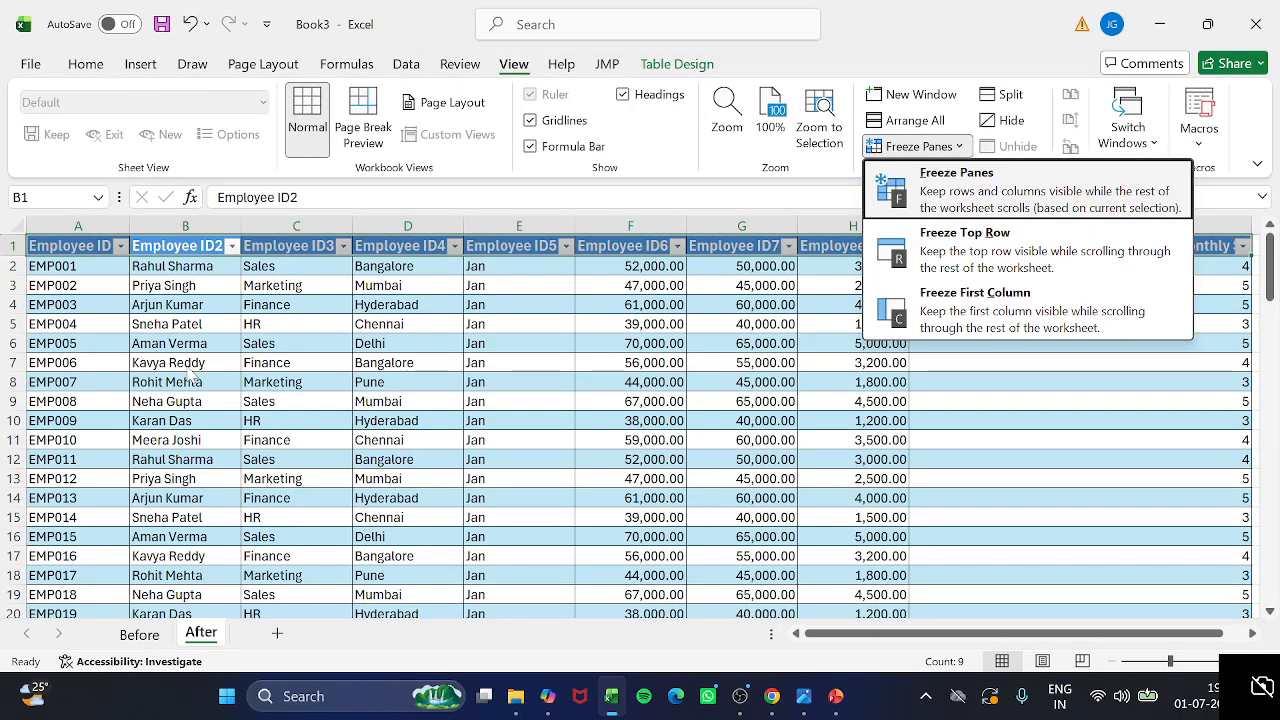
{"action": "key", "text": "r"}
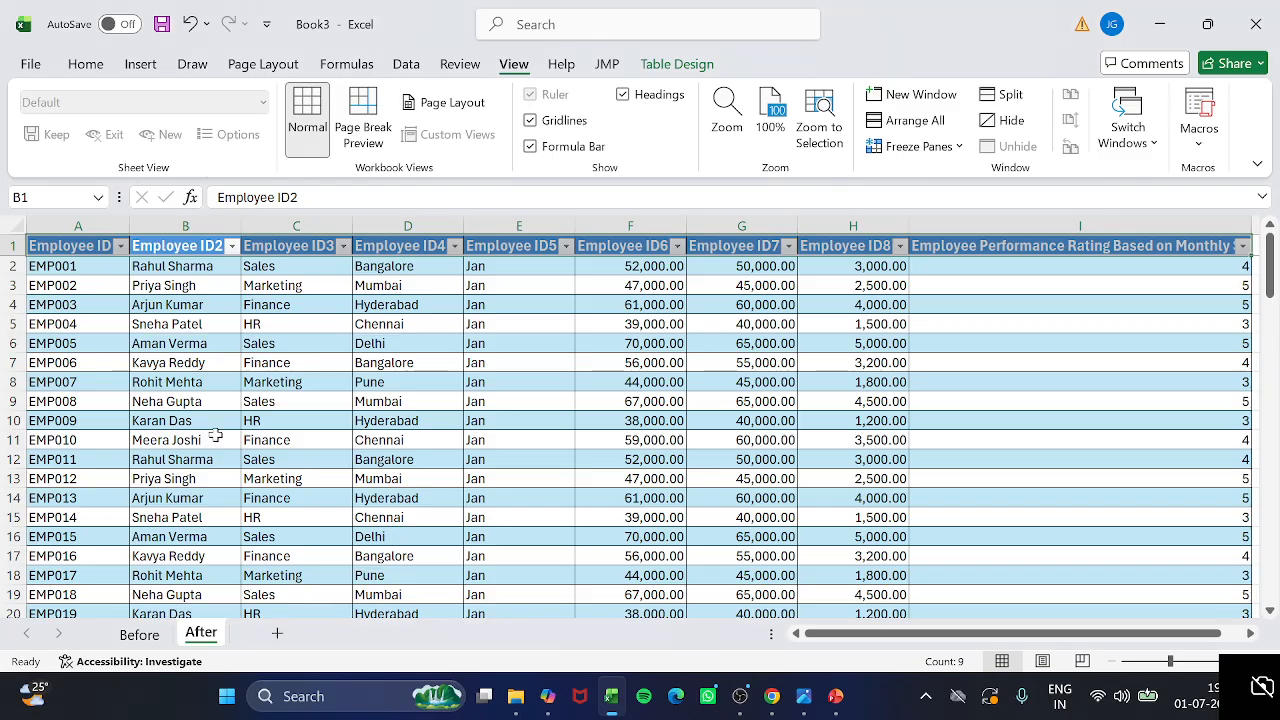
Look through the table down to its last record and back up to check the frozen header row
{"action": "scroll", "coordinate": [215, 436], "scroll_direction": "down", "scroll_amount": 5}
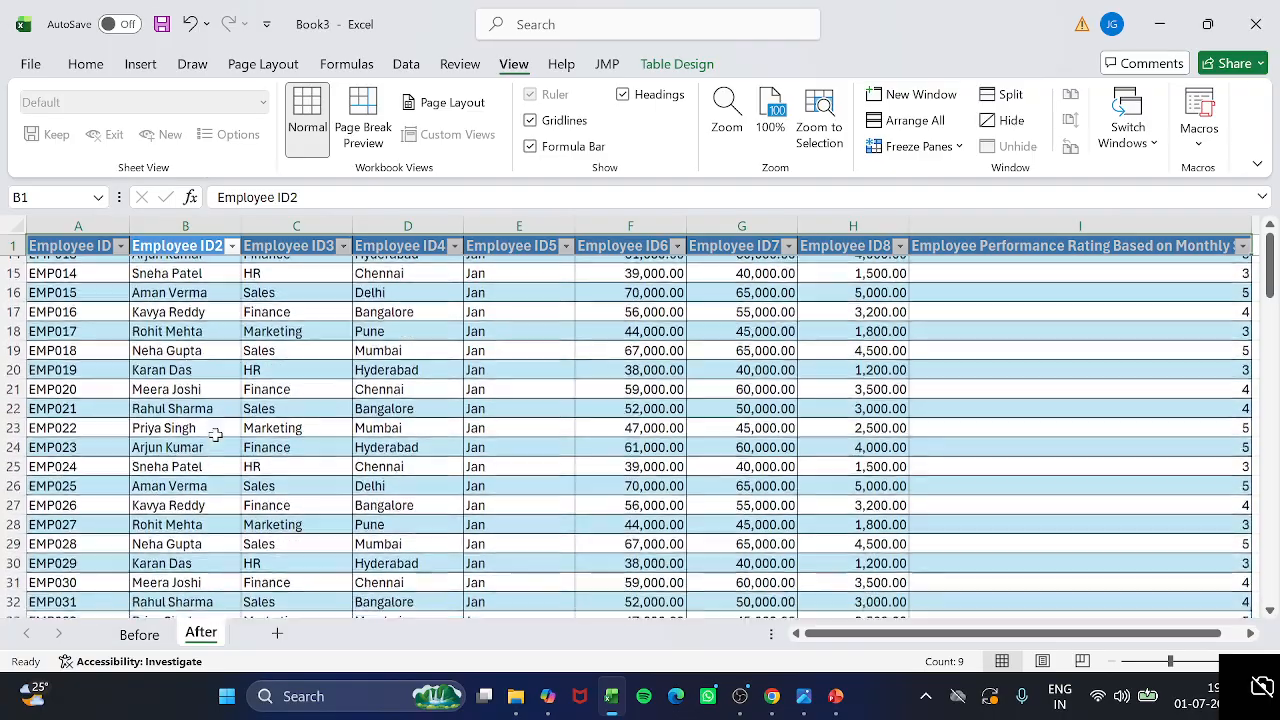
{"action": "scroll", "coordinate": [215, 434], "scroll_direction": "down", "scroll_amount": 5}
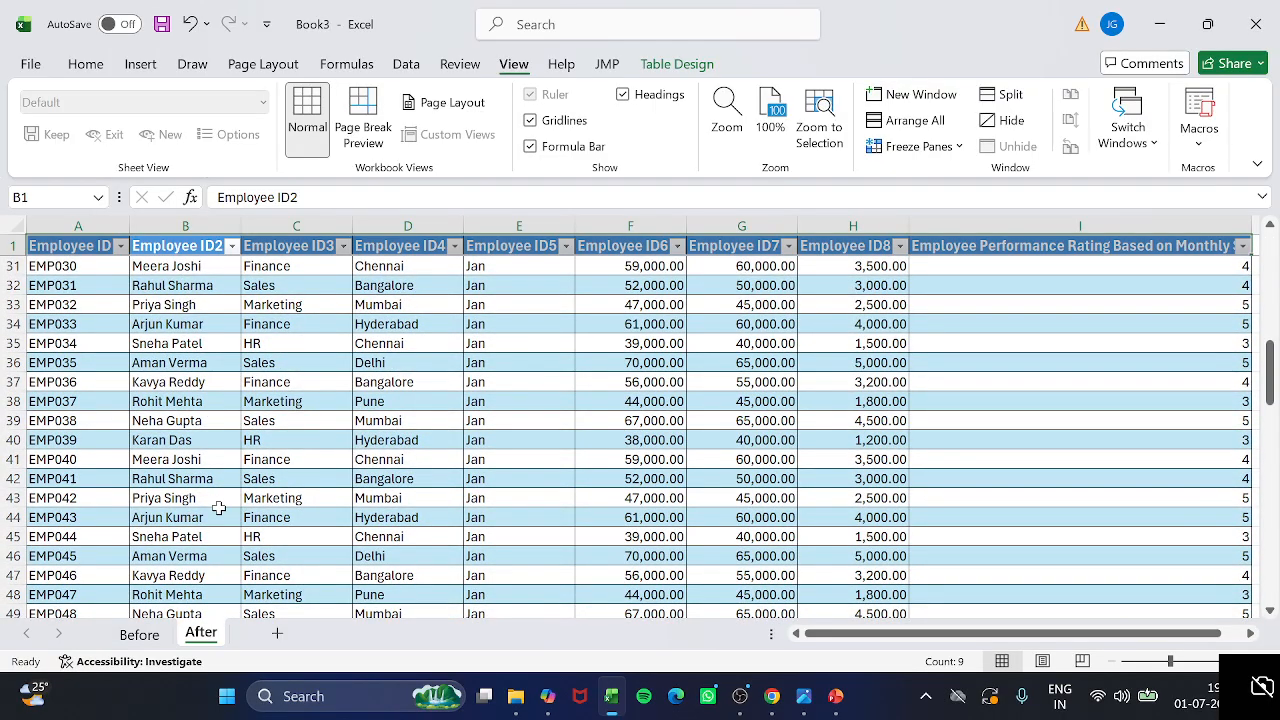
{"action": "scroll", "coordinate": [218, 508], "scroll_direction": "down", "scroll_amount": 12}
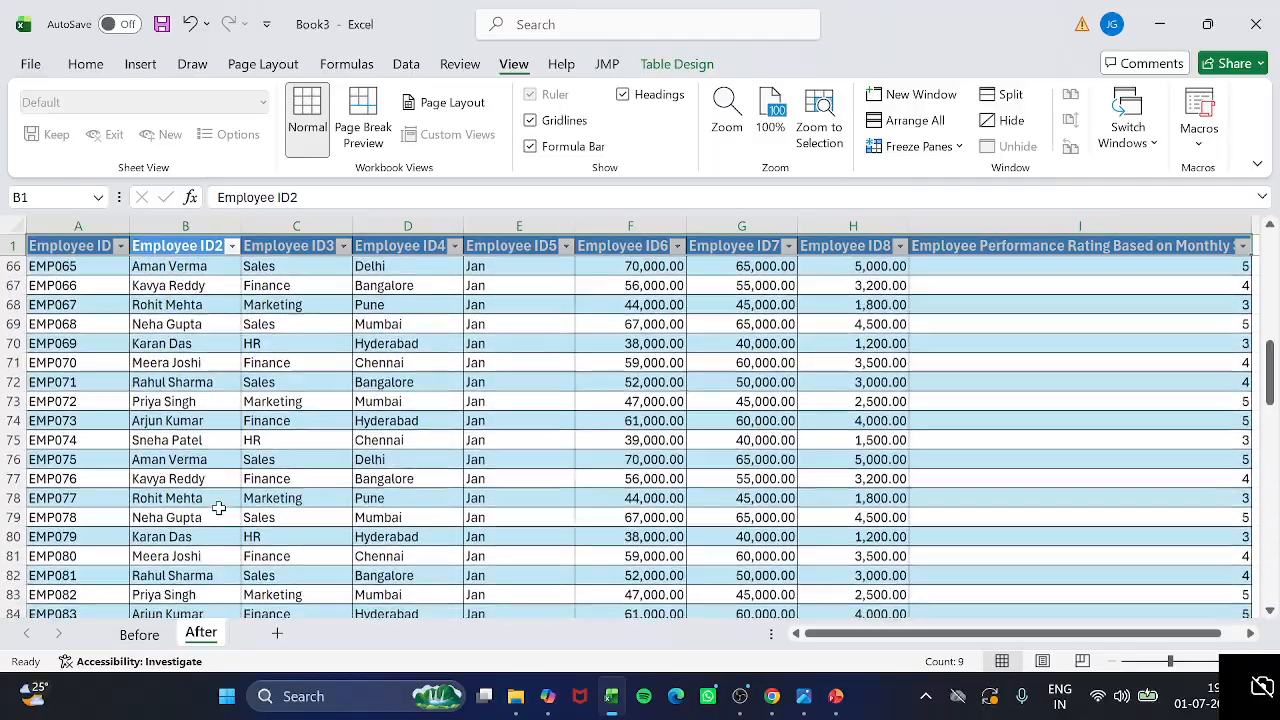
{"action": "scroll", "coordinate": [218, 508], "scroll_direction": "down", "scroll_amount": 10}
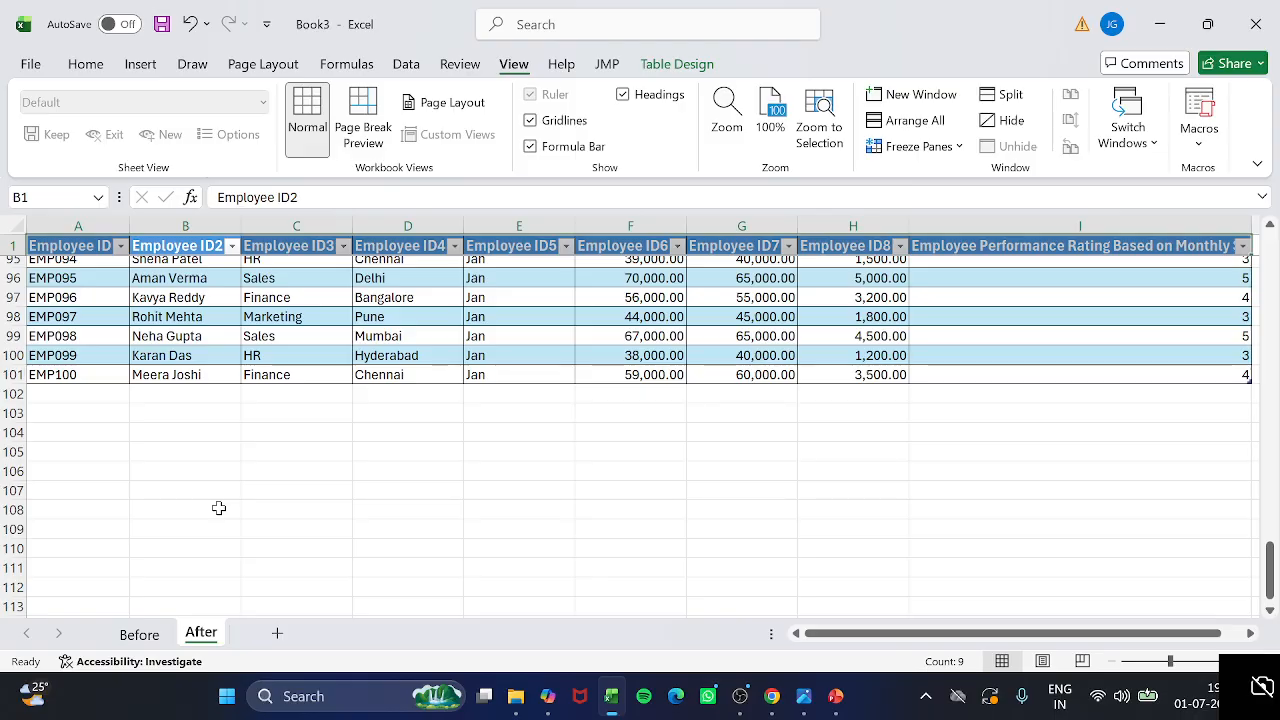
{"action": "scroll", "coordinate": [218, 508], "scroll_direction": "up", "scroll_amount": 20}
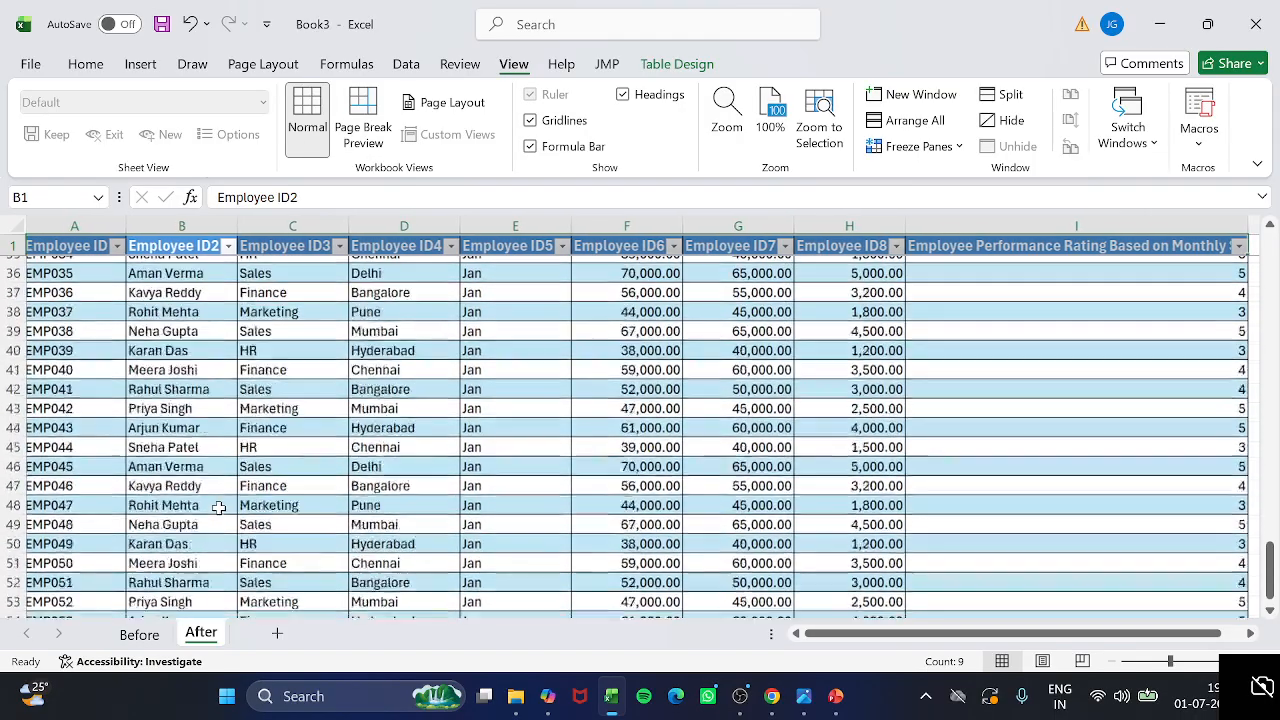
{"action": "scroll", "coordinate": [218, 508], "scroll_direction": "up", "scroll_amount": 2}
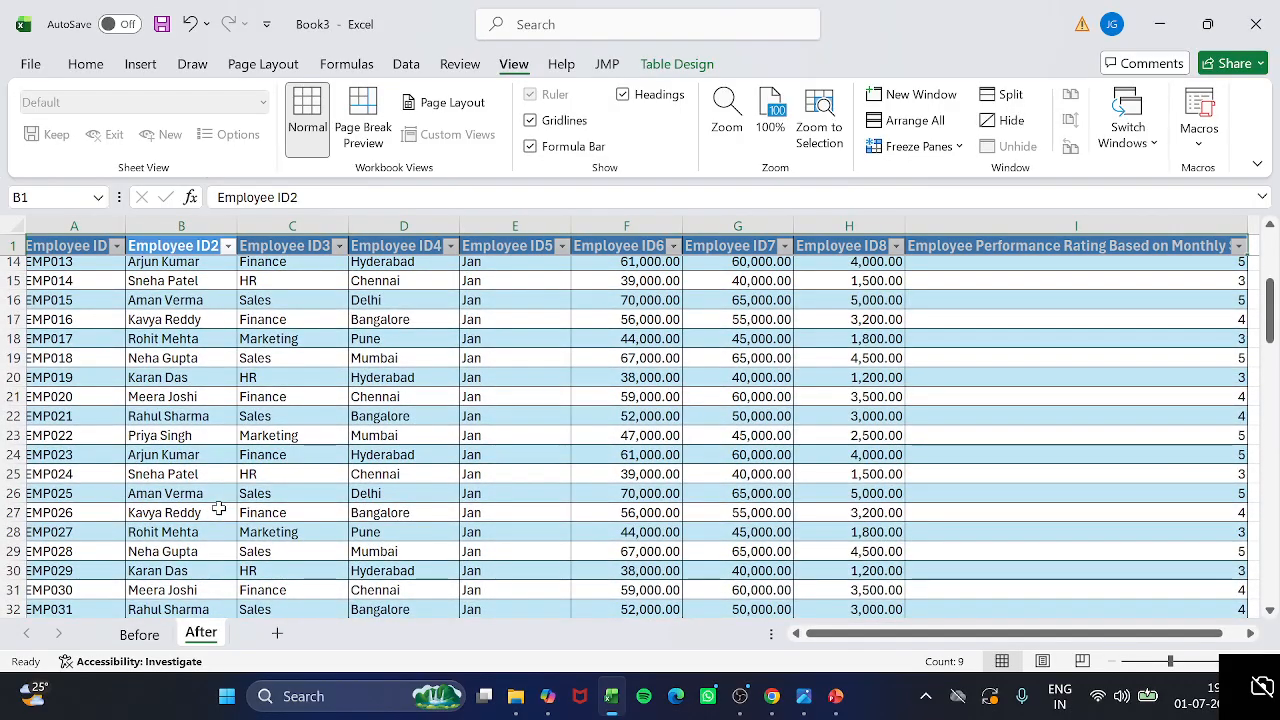
{"action": "scroll", "coordinate": [218, 508], "scroll_direction": "down", "scroll_amount": 10}
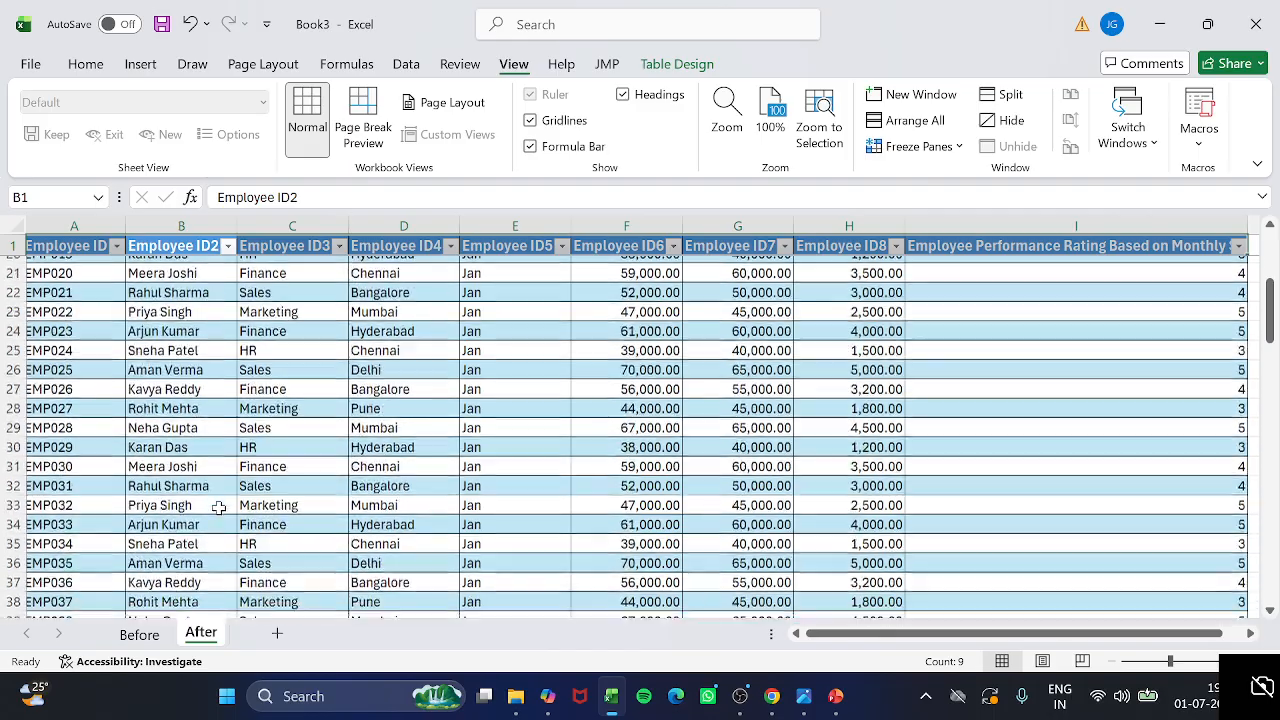
Apply Freeze Top Row to the After sheet again and check the header row against the records further down
{"action": "scroll", "coordinate": [218, 508], "scroll_direction": "up", "scroll_amount": 14}
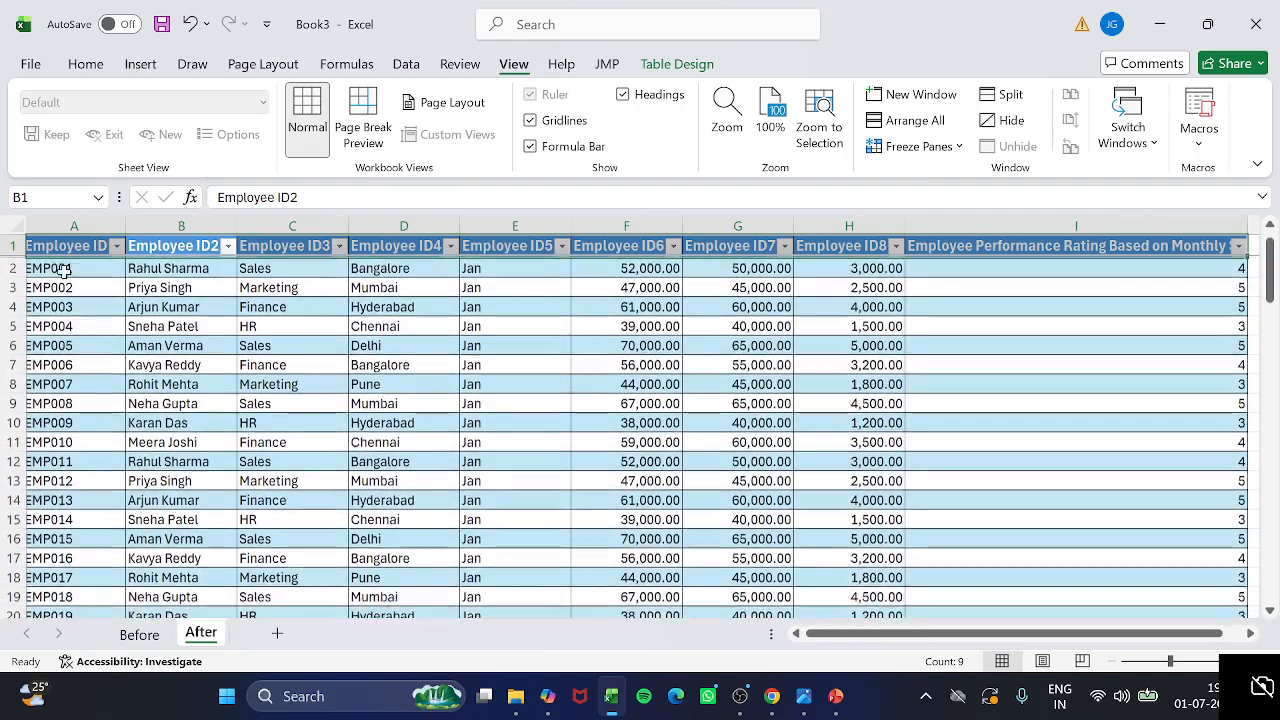
{"action": "left_click", "coordinate": [68, 244]}
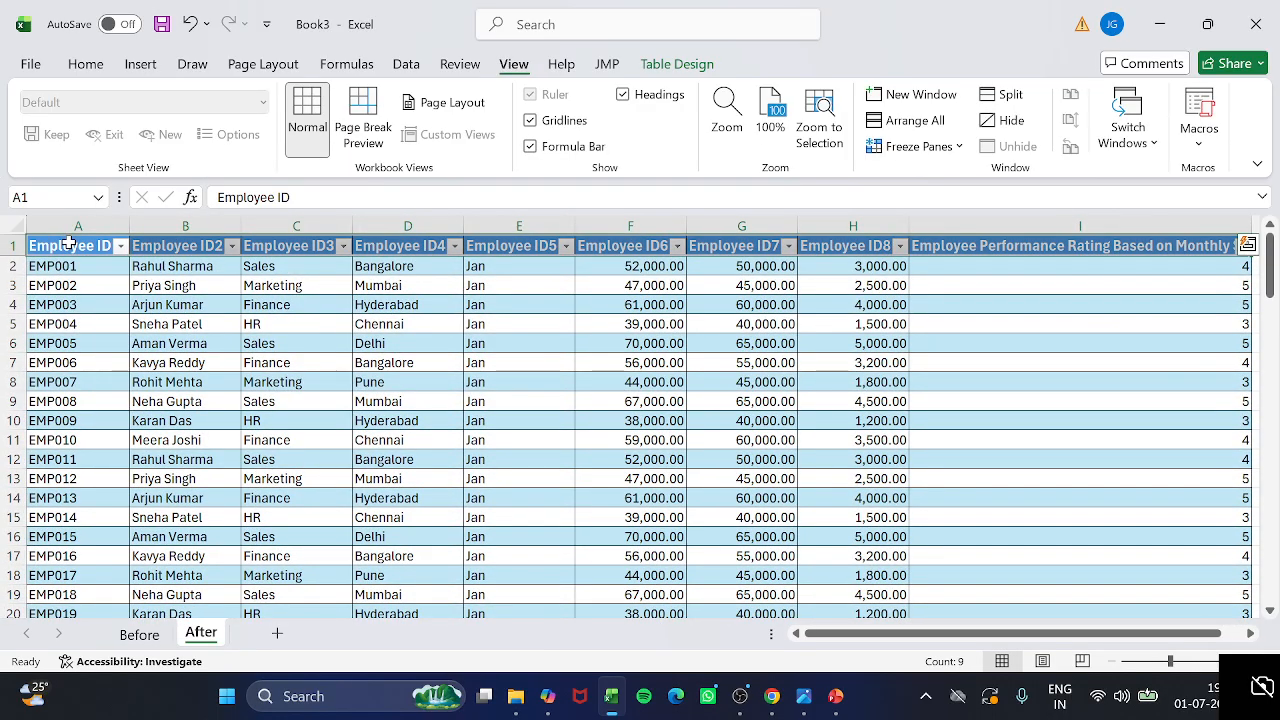
{"action": "key", "text": "alt+w"}
{"action": "key", "text": "f"}
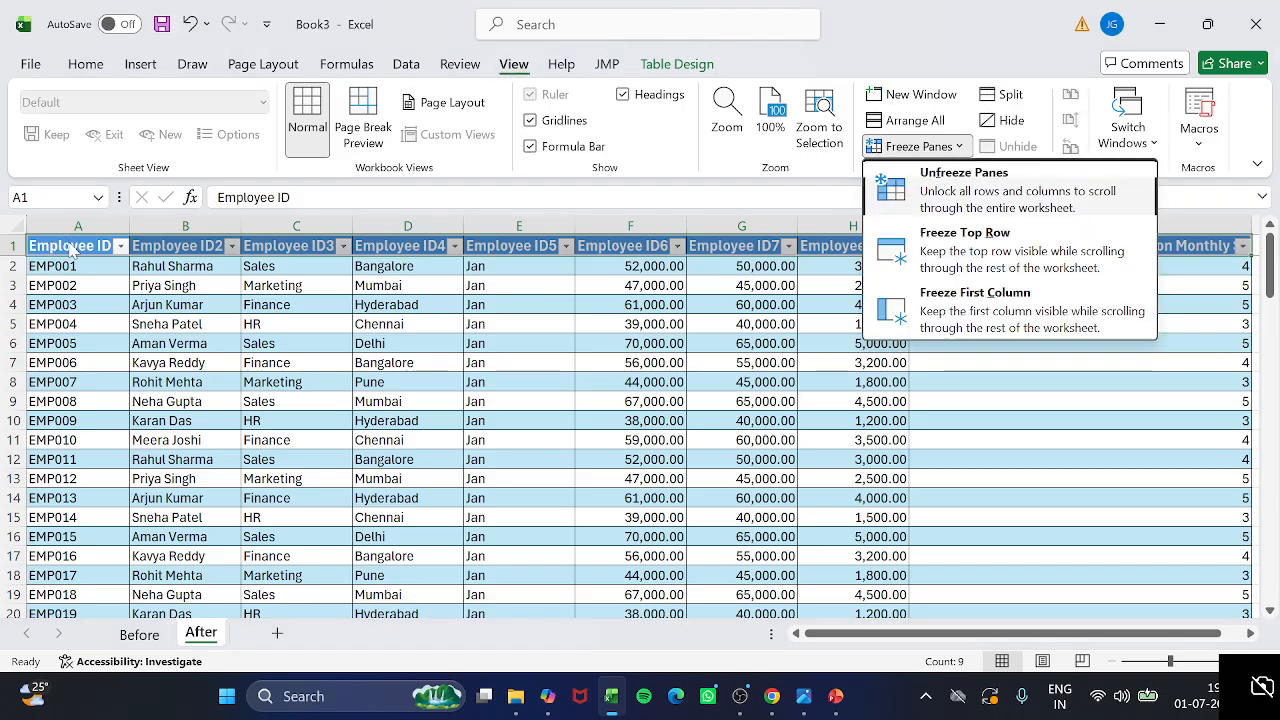
{"action": "key", "text": "r"}
{"action": "scroll", "coordinate": [82, 418], "scroll_direction": "down", "scroll_amount": 2}
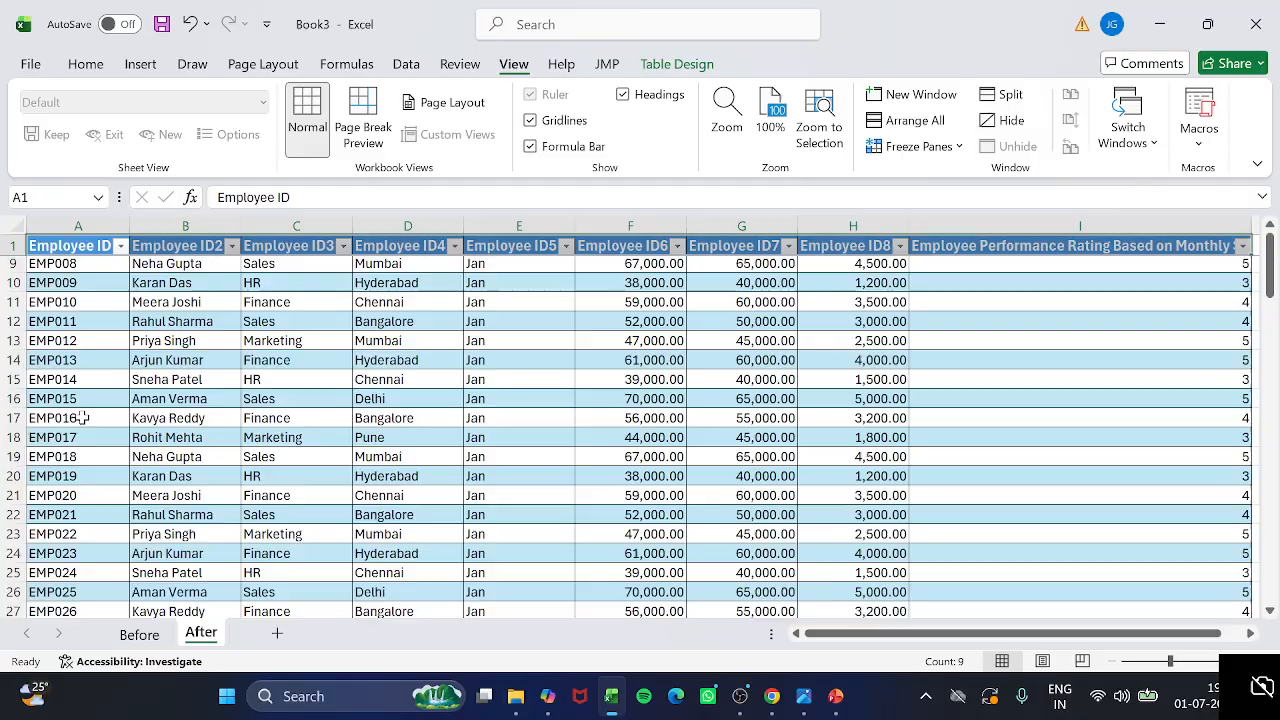
{"action": "scroll", "coordinate": [82, 418], "scroll_direction": "up", "scroll_amount": 3}
{"action": "scroll", "coordinate": [82, 418], "scroll_direction": "down", "scroll_amount": 10}
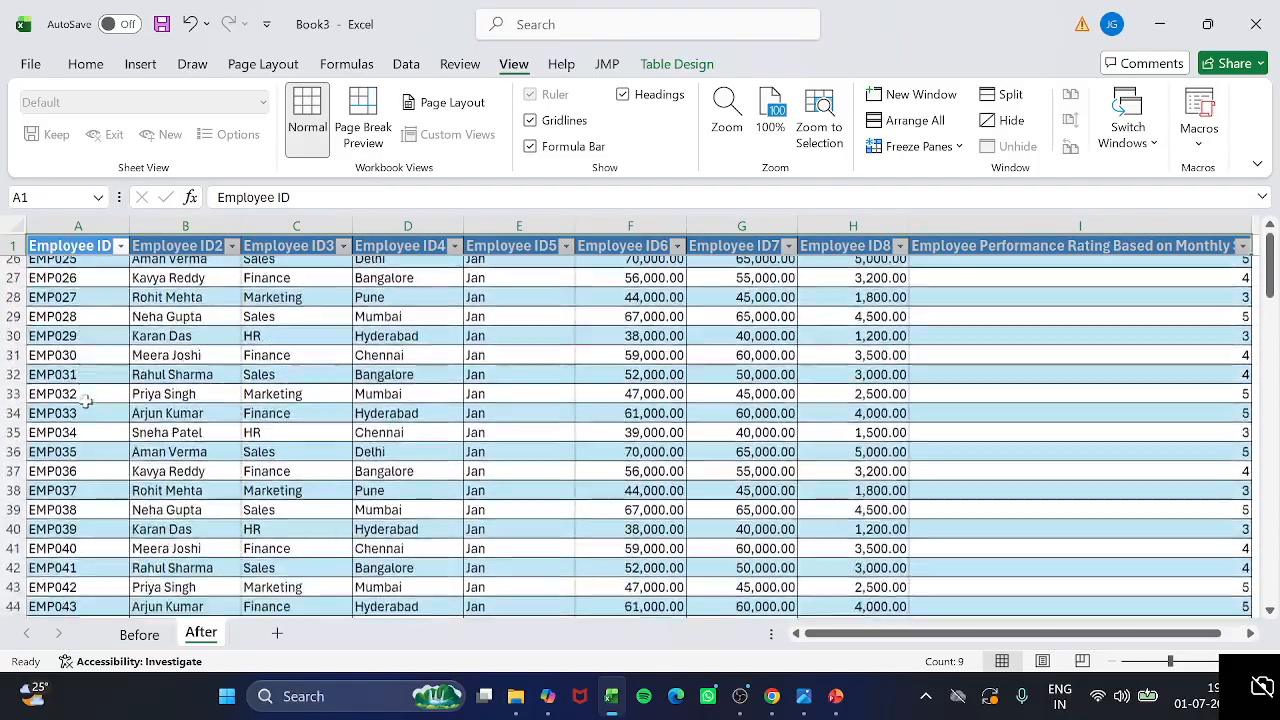
{"action": "scroll", "coordinate": [86, 401], "scroll_direction": "up", "scroll_amount": 9}
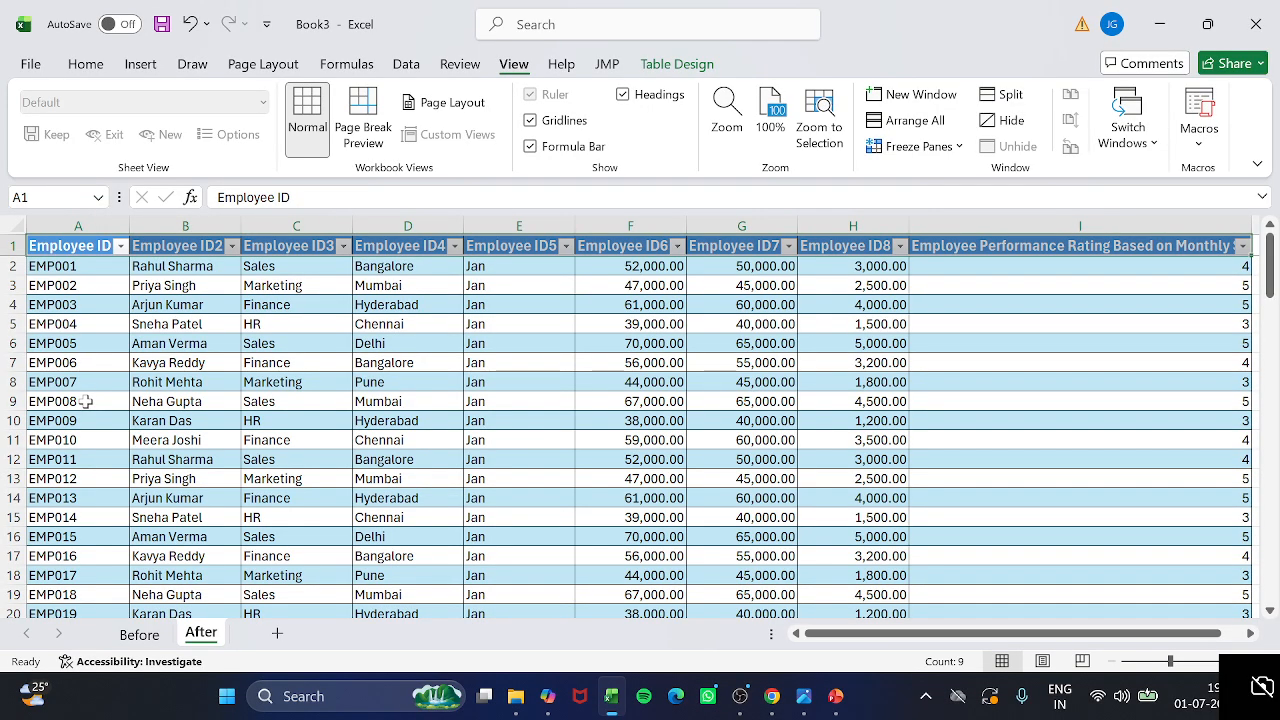
Turn off the filter buttons in the header row of the After sheet's table
{"action": "scroll", "coordinate": [86, 401], "scroll_direction": "down", "scroll_amount": 2}
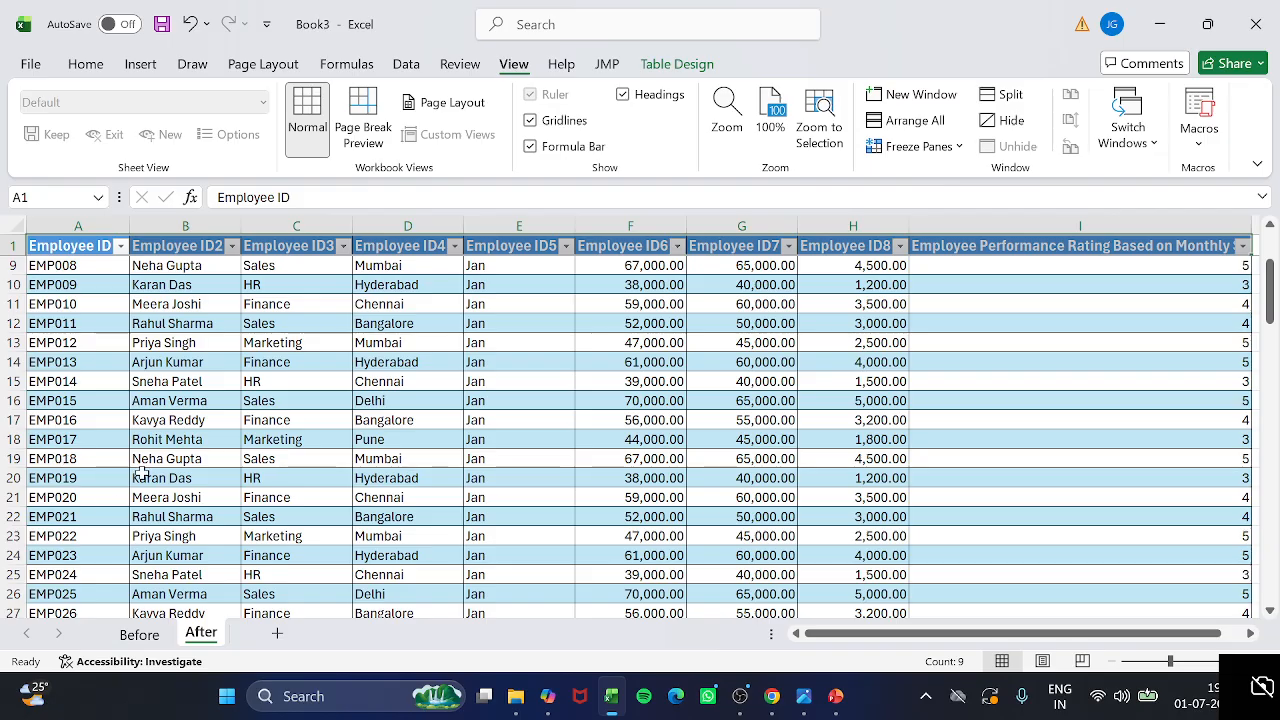
{"action": "key", "text": "alt+d"}
{"action": "key", "text": "f"}
{"action": "key", "text": "f"}
{"action": "scroll", "coordinate": [137, 372], "scroll_direction": "up", "scroll_amount": 3}
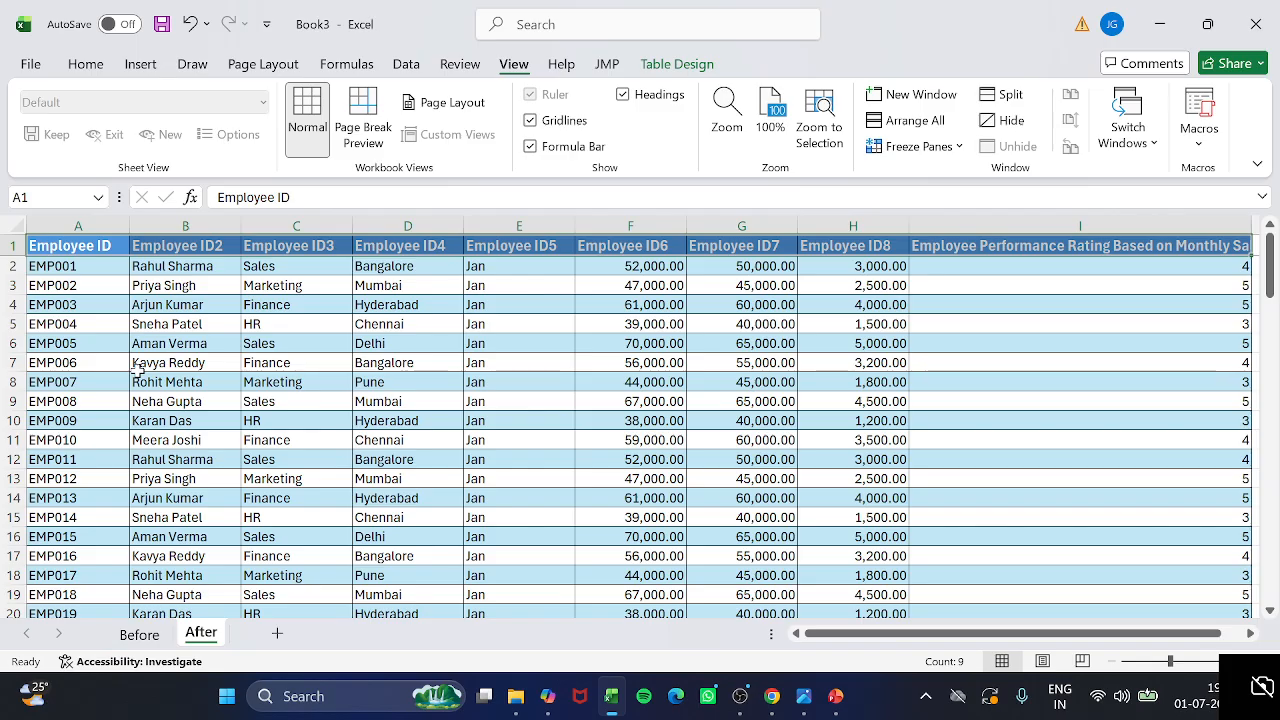
Clear the range selection on the Before sheet and compare its raw data with the formatted After sheet
{"action": "left_click", "coordinate": [139, 634]}
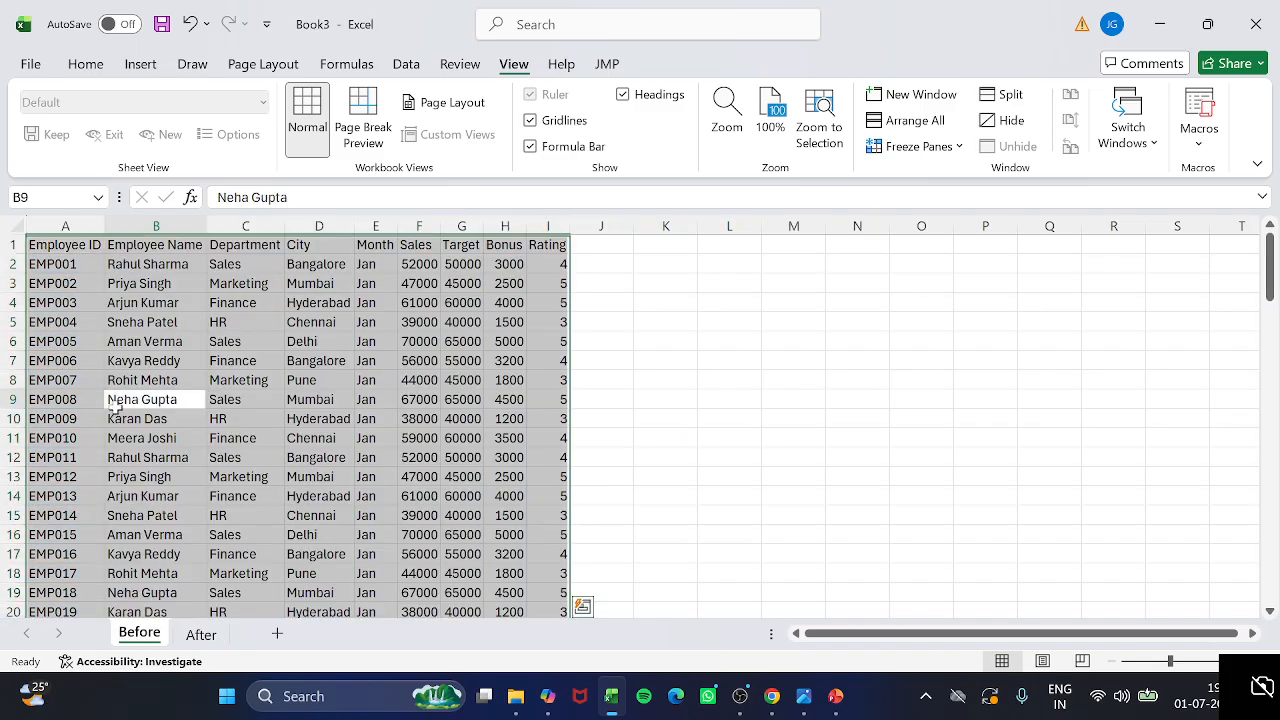
{"action": "left_click", "coordinate": [114, 404]}
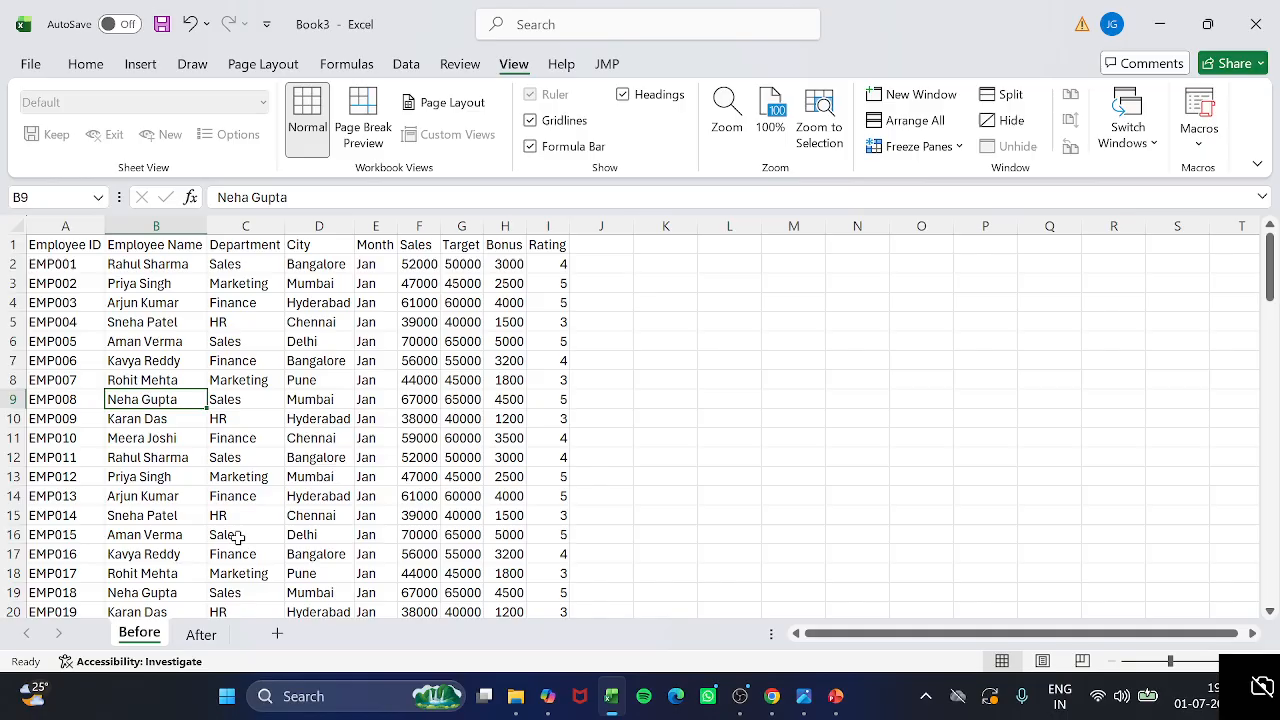
{"action": "left_click", "coordinate": [201, 634]}
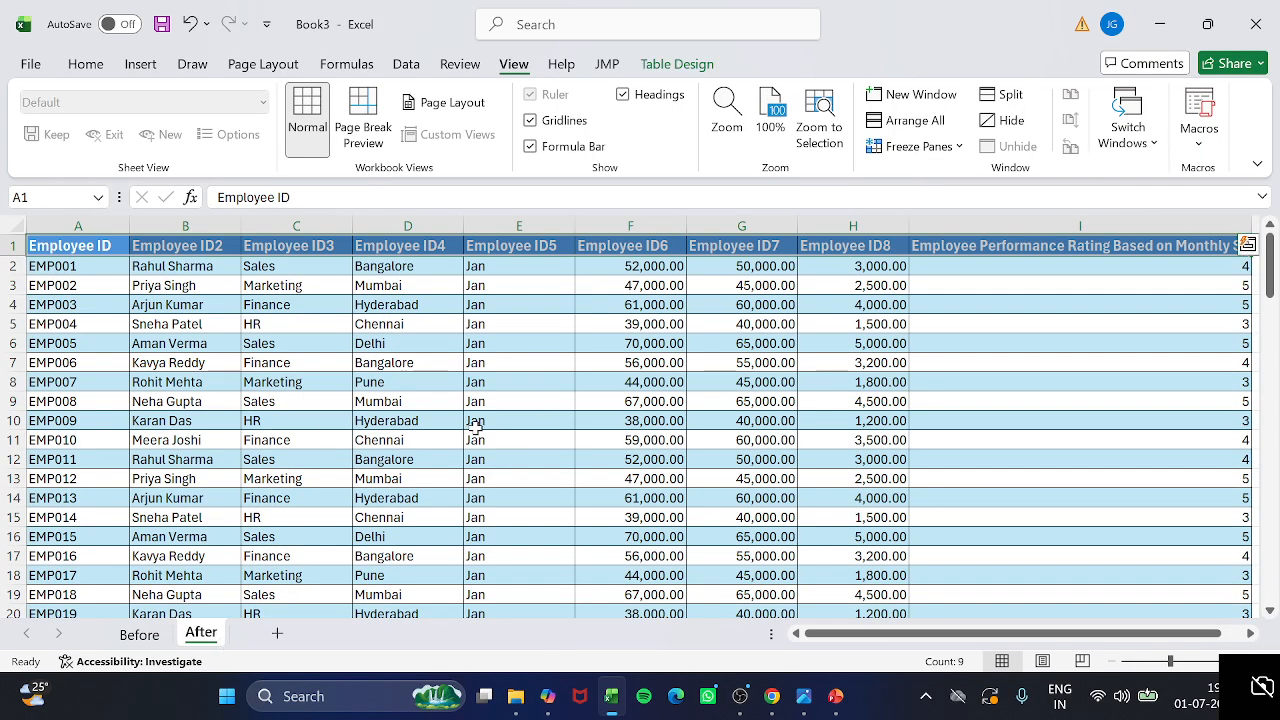